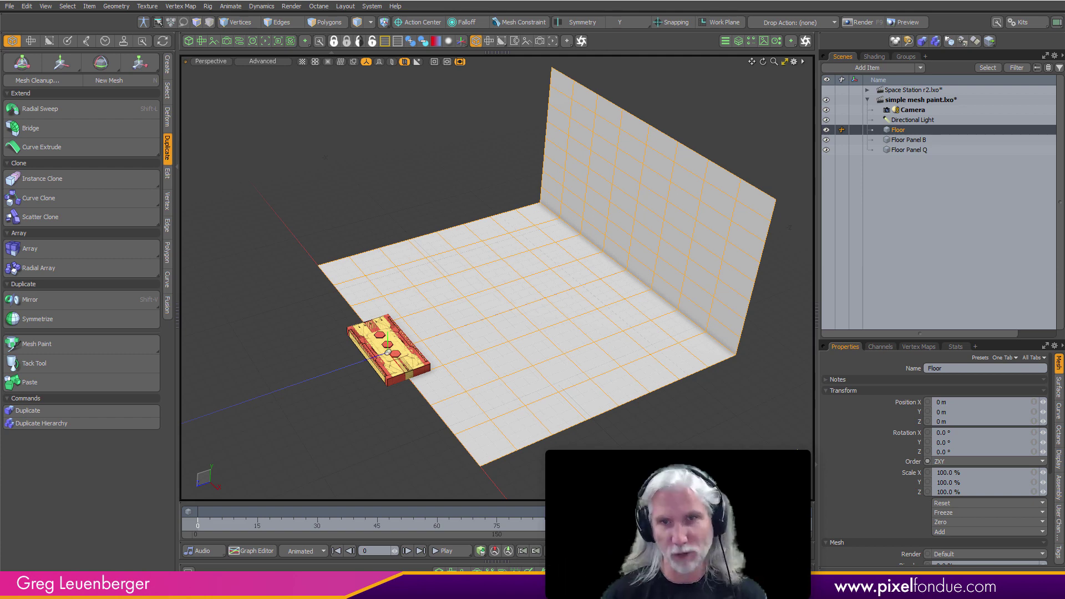
# Examine the Floor Panel B and Floor Panel Q meshes up close, one after the other, and return to the whole scene
pyautogui.moveTo(469, 352)
pyautogui.keyDown('alt'); pyautogui.mouseDown()
pyautogui.moveTo(542, 264)
pyautogui.moveTo(464, 347)
pyautogui.moveTo(484, 348)
pyautogui.mouseUp(); pyautogui.keyUp('alt')
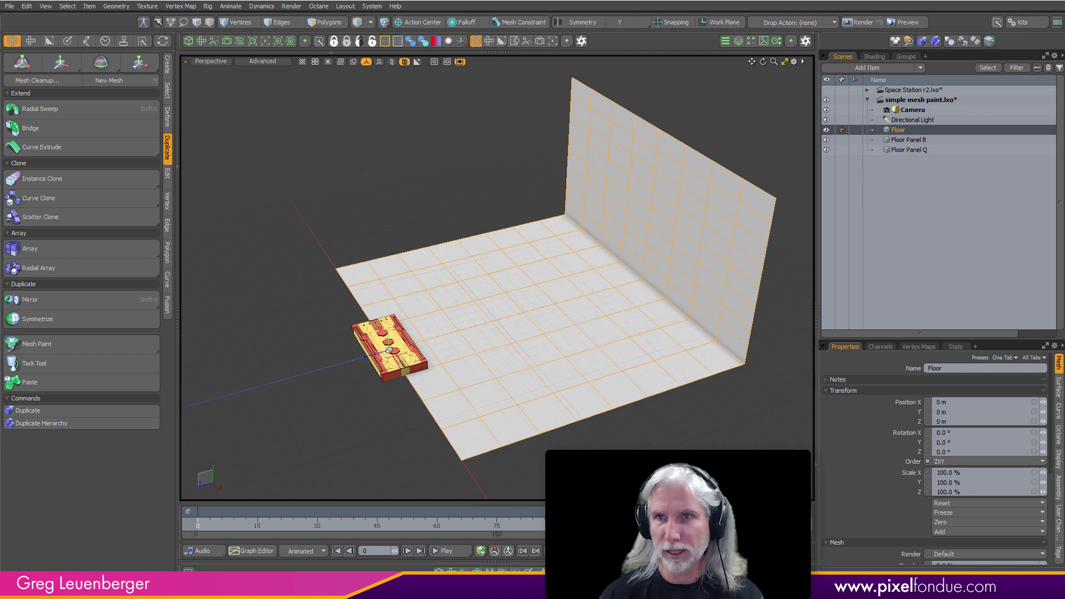
pyautogui.click(896, 139)
pyautogui.keyDown('alt'); pyautogui.keyDown('shift'); pyautogui.moveTo(423, 306); pyautogui.dragTo(485, 84); pyautogui.keyUp('shift'); pyautogui.keyUp('alt')
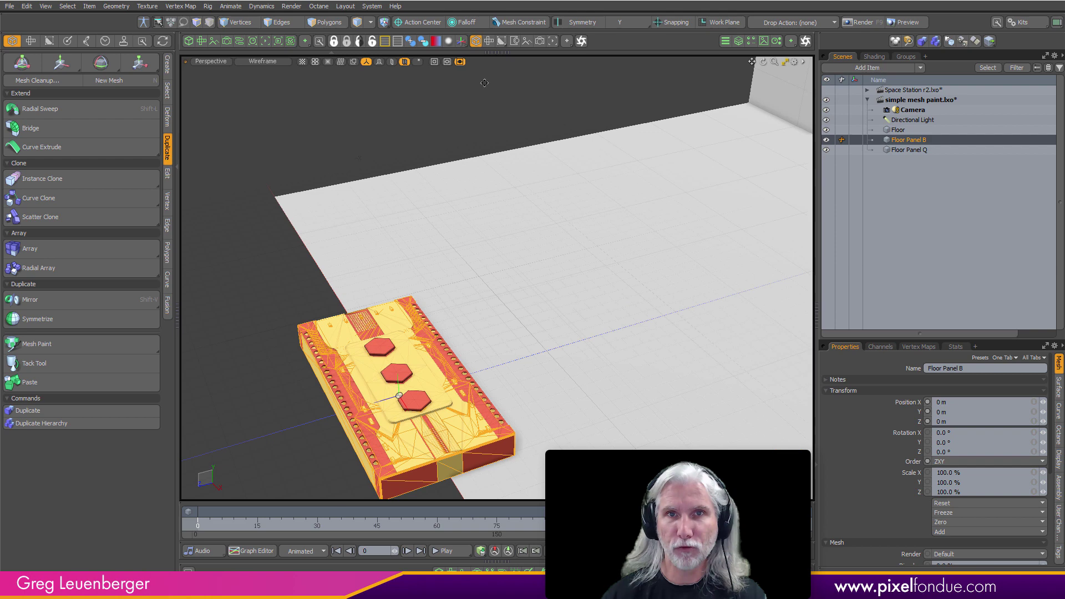
pyautogui.click(392, 61)
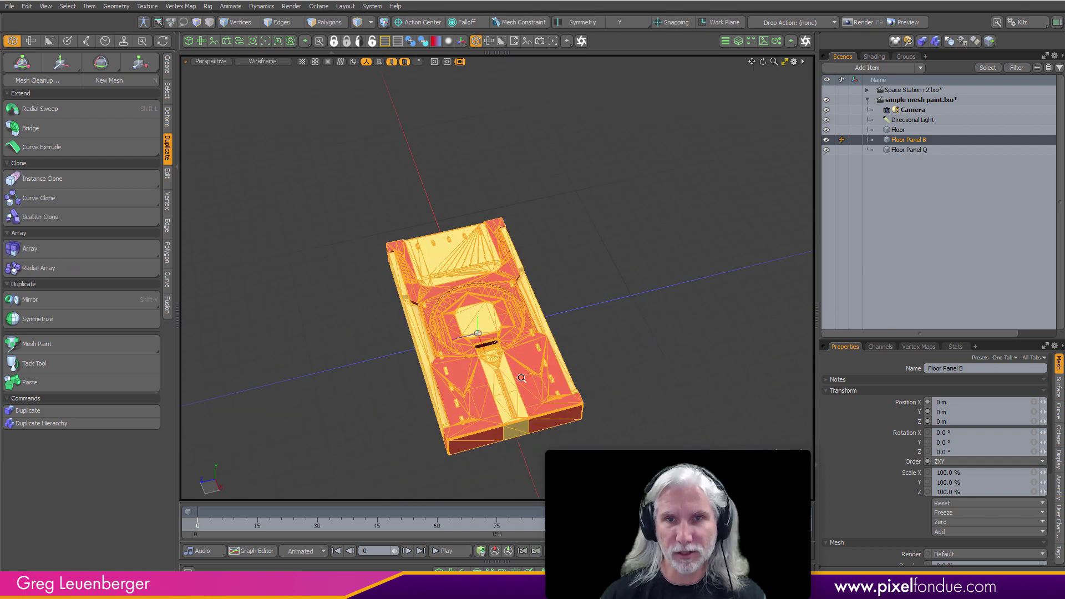
pyautogui.click(910, 149)
pyautogui.hotkey('shift', 'a')
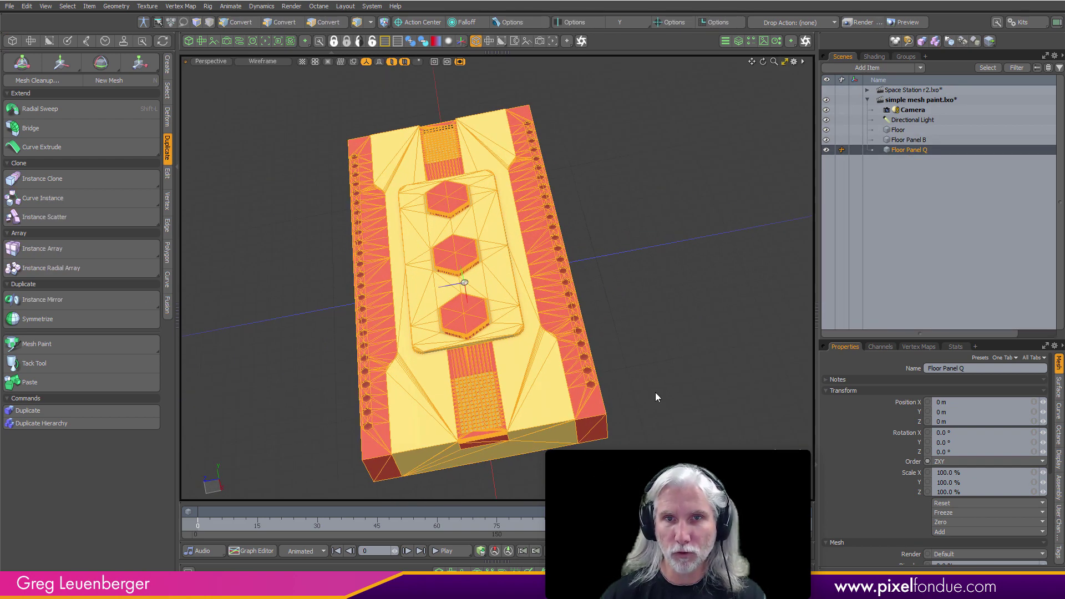
pyautogui.click(907, 141)
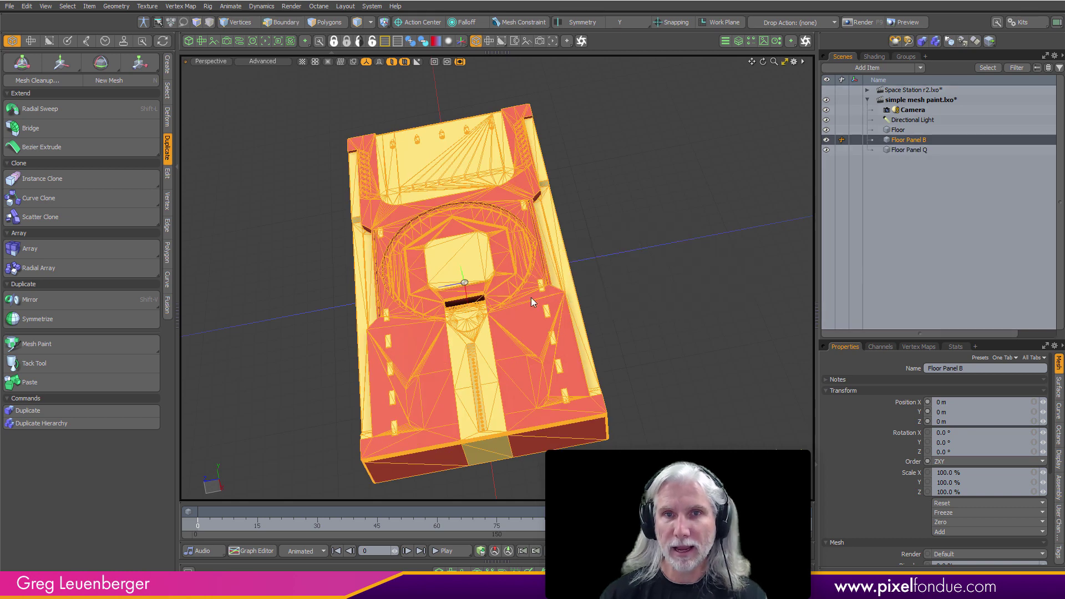
pyautogui.press('KP_7')
pyautogui.scroll(-5, 610, 302)
pyautogui.moveTo(610, 303)
pyautogui.keyDown('alt'); pyautogui.mouseDown()
pyautogui.moveTo(633, 264)
pyautogui.moveTo(612, 264)
pyautogui.mouseUp(); pyautogui.keyUp('alt')
pyautogui.scroll(-3, 623, 259)
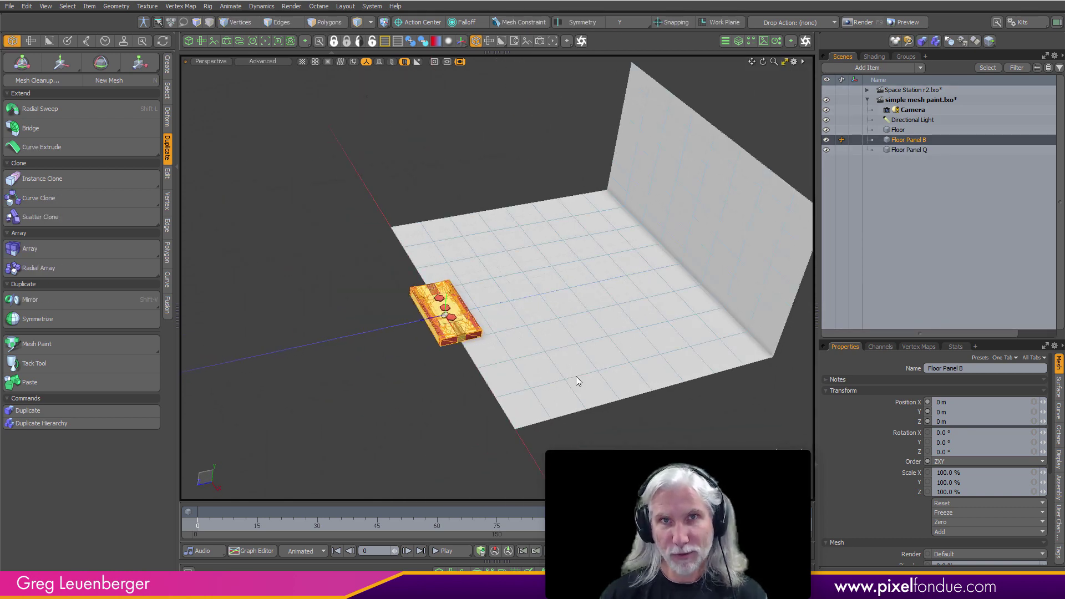
# Select the Floor mesh and view the floor panel presets in the Panels kit folder
pyautogui.click(691, 362)
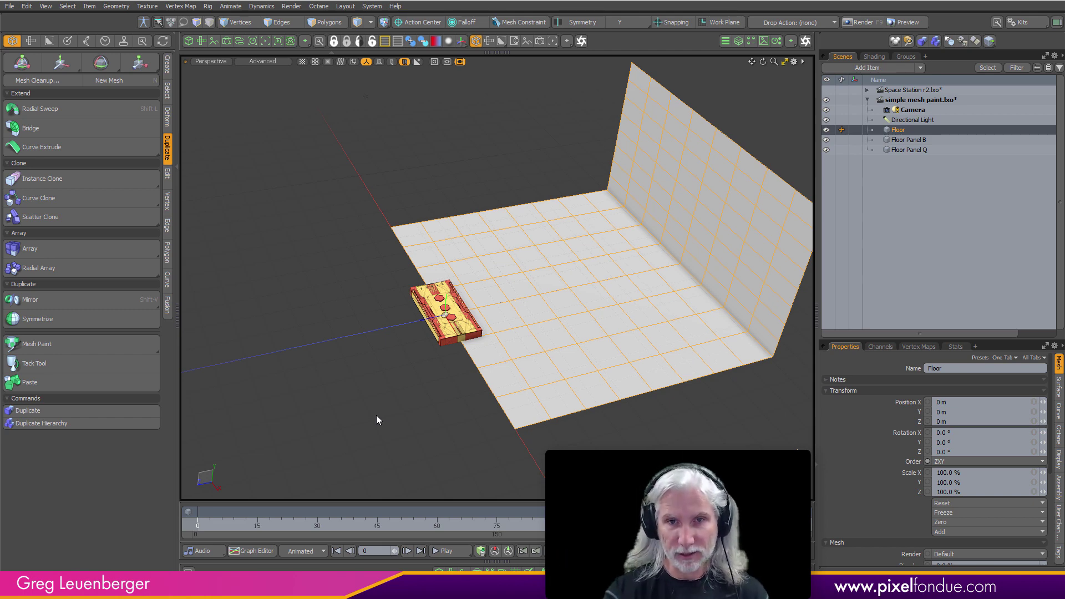
pyautogui.click(490, 571)
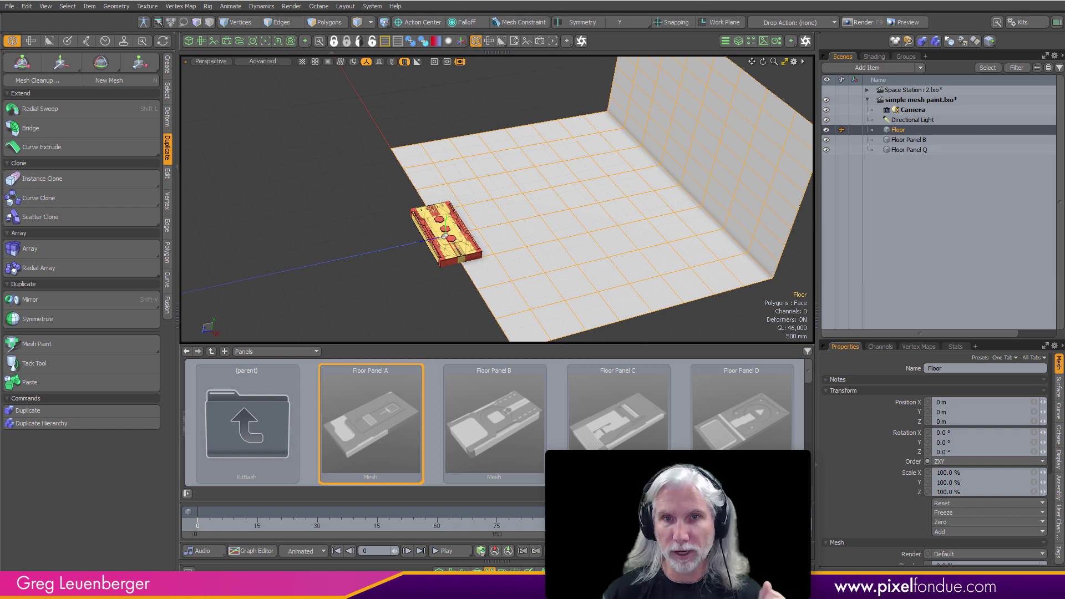
pyautogui.click(494, 573)
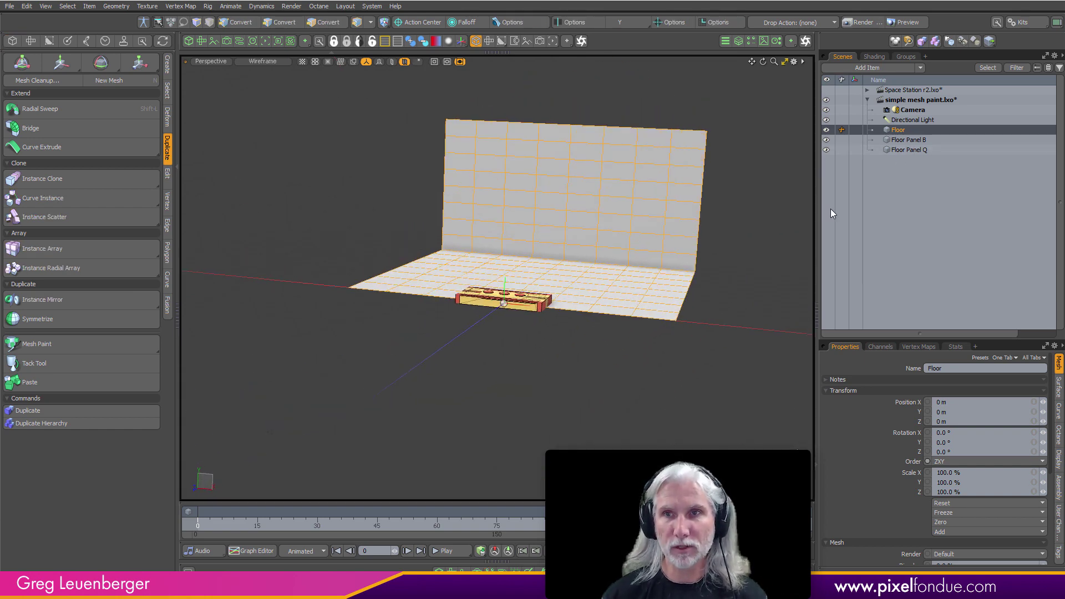
# Examine Floor Panel B on its own from the front to check where its base sits relative to the origin
pyautogui.click(480, 300)
pyautogui.hotkey('shift', 'h')
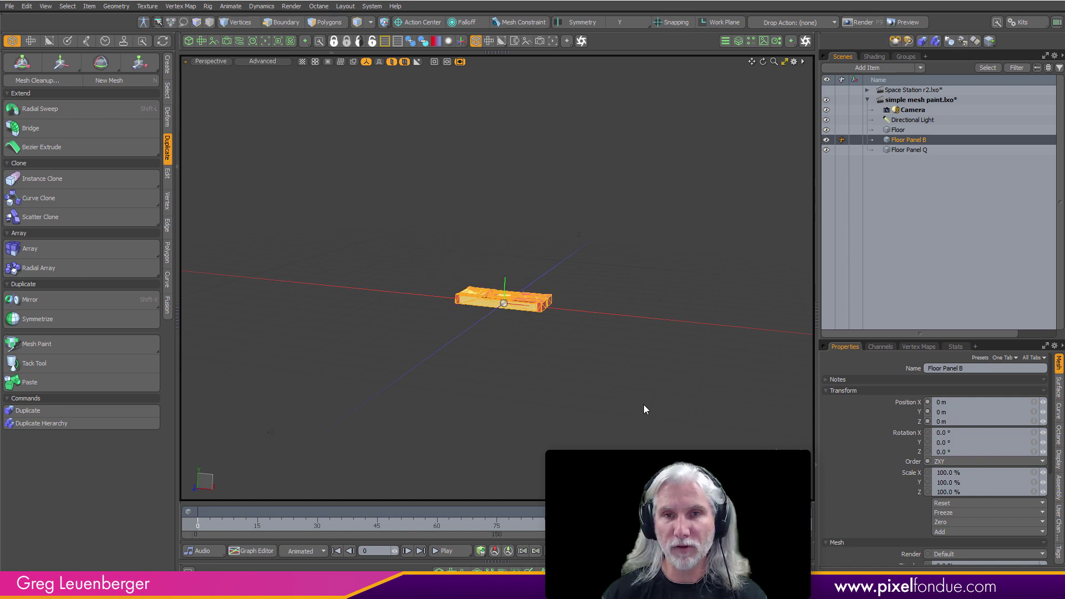
pyautogui.press('KP_2')
pyautogui.keyDown('ctrl'); pyautogui.keyDown('alt'); pyautogui.moveTo(437, 303); pyautogui.dragTo(571, 295); pyautogui.keyUp('alt'); pyautogui.keyUp('ctrl')
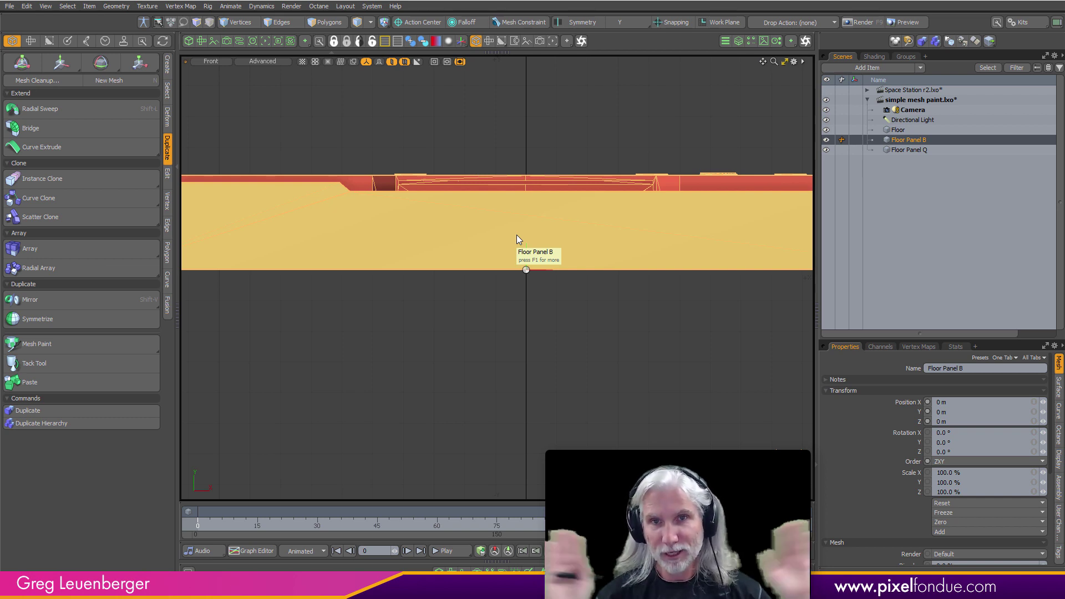
pyautogui.press('ctrl')
pyautogui.keyDown('alt'); pyautogui.moveTo(480, 393); pyautogui.dragTo(394, 454); pyautogui.keyUp('alt')
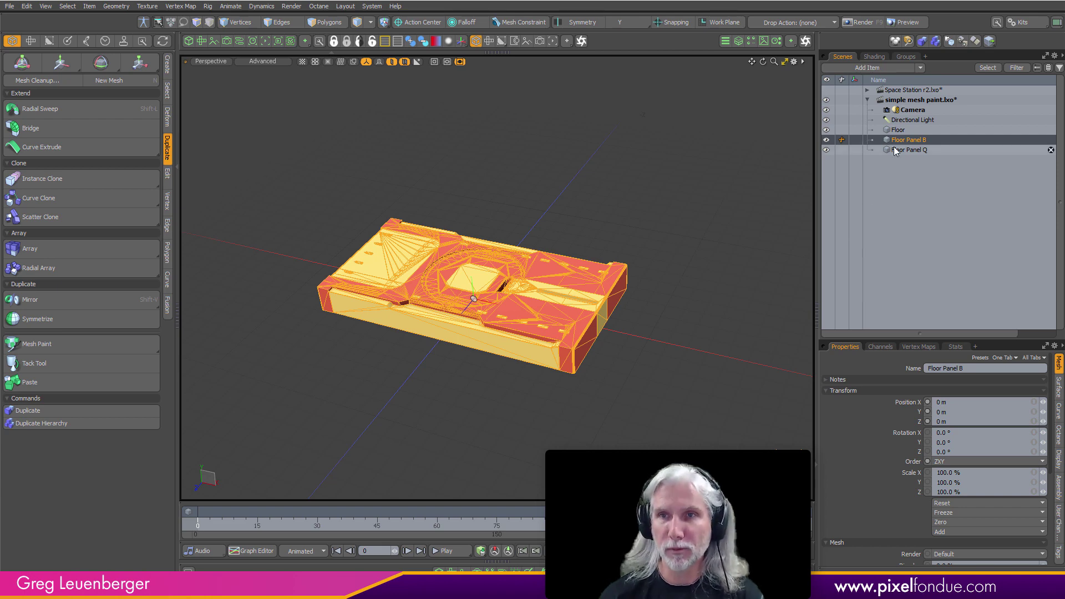
# Select the Floor mesh and view the Mesh Paint tool's options for painting items
pyautogui.click(901, 131)
pyautogui.keyDown('alt'); pyautogui.moveTo(521, 324); pyautogui.dragTo(452, 369); pyautogui.keyUp('alt')
pyautogui.press('a')
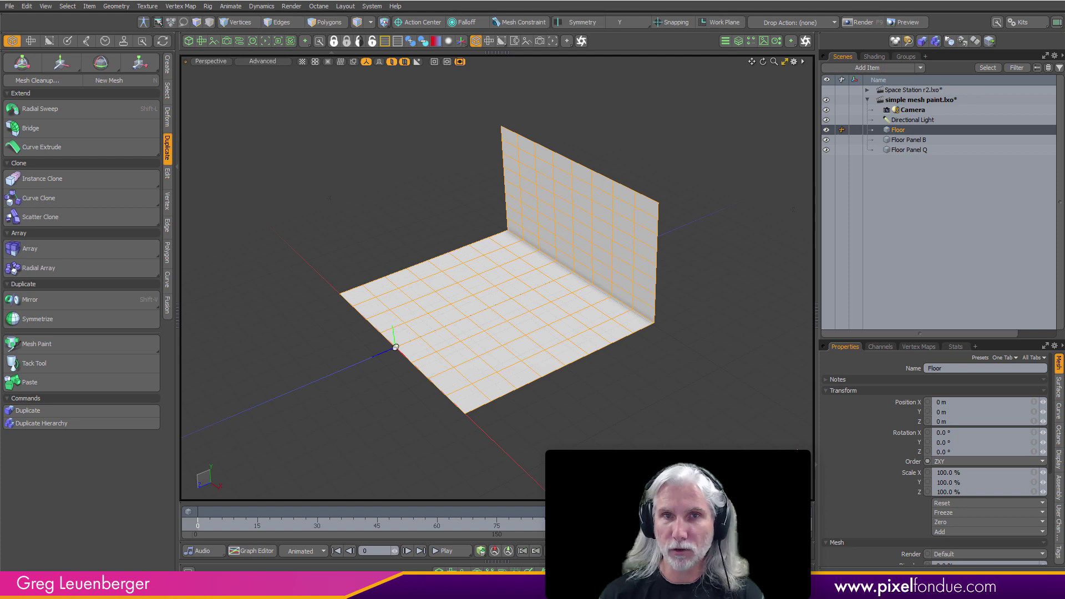
pyautogui.keyDown('alt'); pyautogui.moveTo(547, 444); pyautogui.dragTo(567, 409); pyautogui.keyUp('alt')
pyautogui.press('KP_7')
pyautogui.keyDown('alt'); pyautogui.moveTo(455, 427); pyautogui.dragTo(572, 409); pyautogui.keyUp('alt')
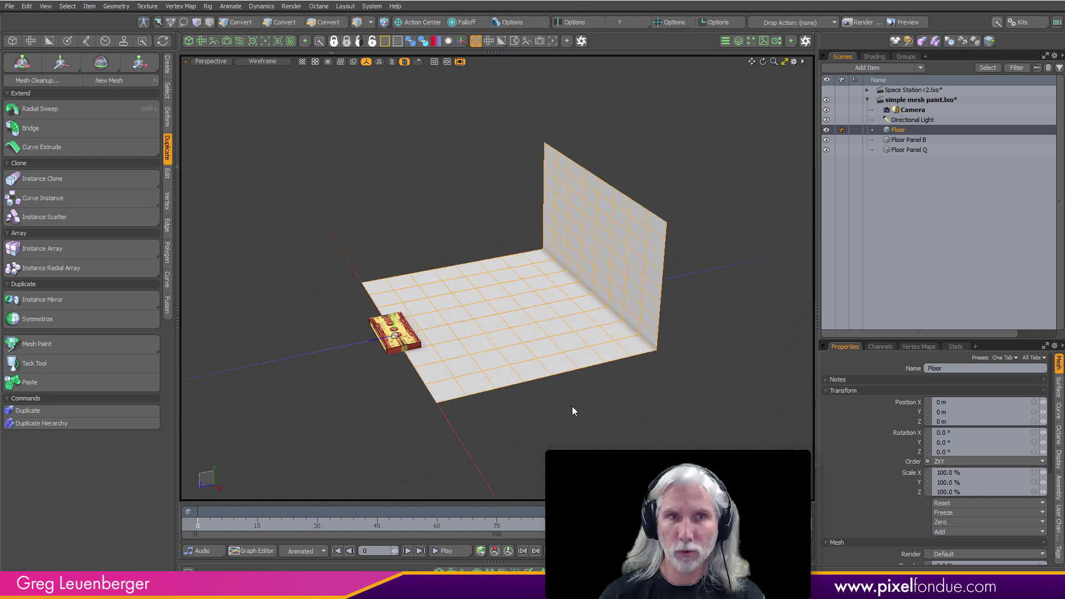
pyautogui.click(52, 344)
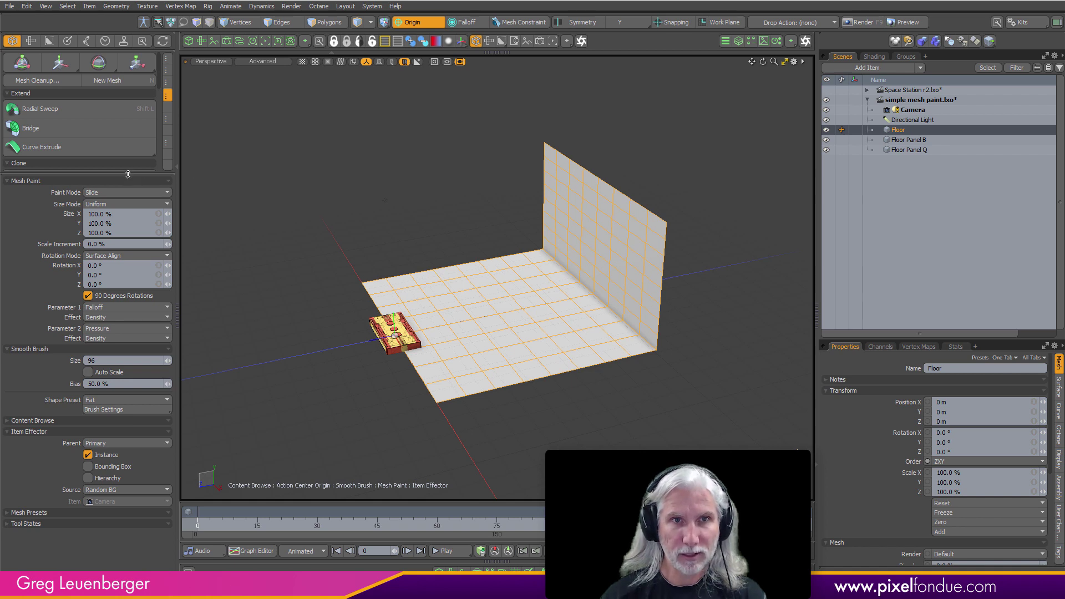
pyautogui.moveTo(128, 175); pyautogui.dragTo(128, 158)
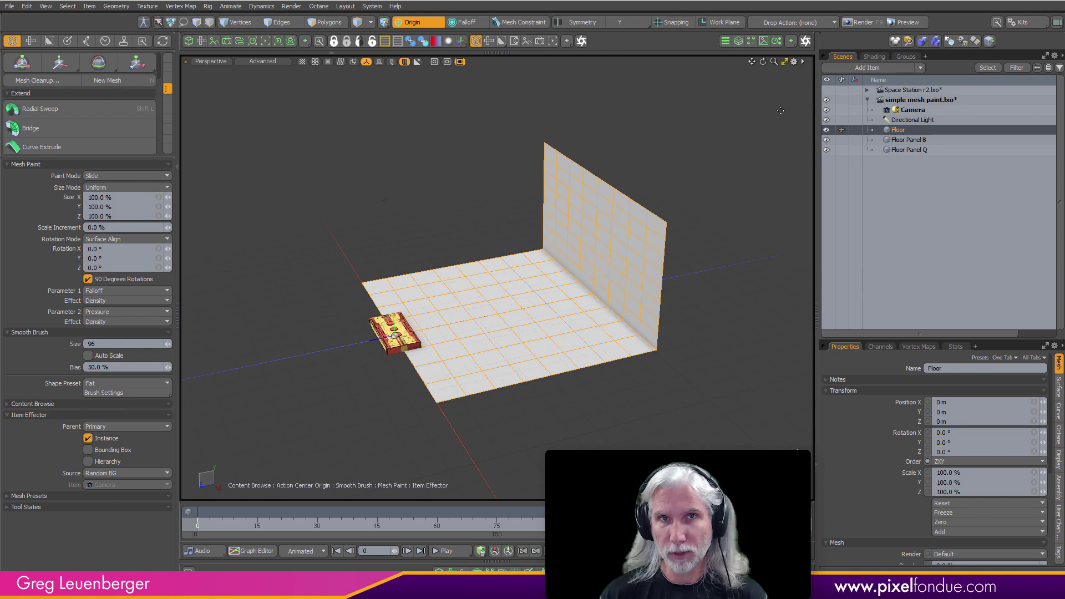
# Mesh Paint two floor panel clones onto the floor in polygon mode, one near its middle and one nearer the wall
pyautogui.click(326, 22)
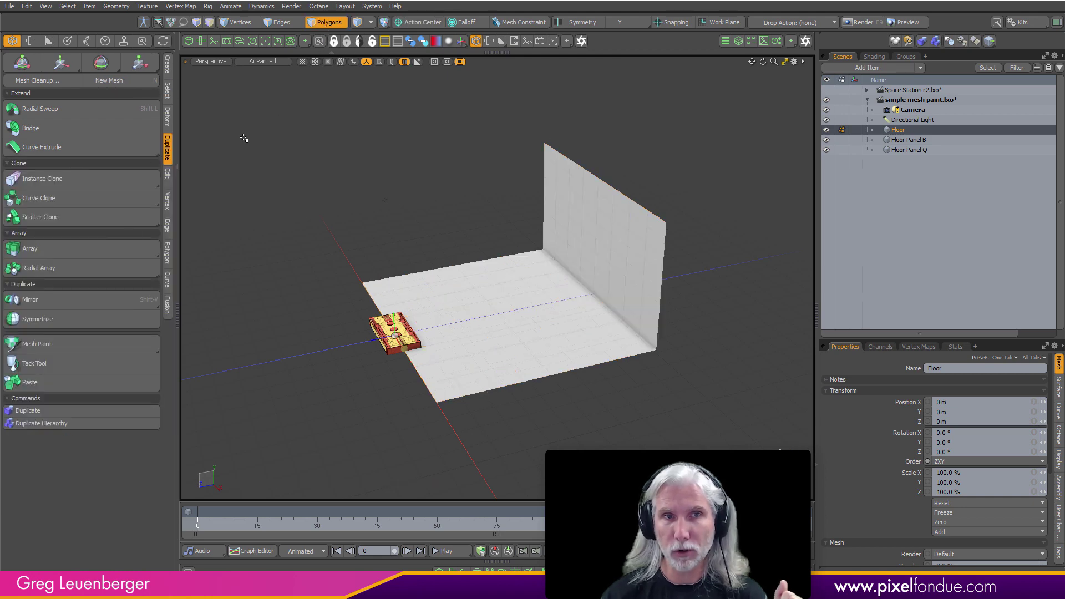
pyautogui.click(58, 347)
pyautogui.moveTo(454, 329); pyautogui.dragTo(491, 321)
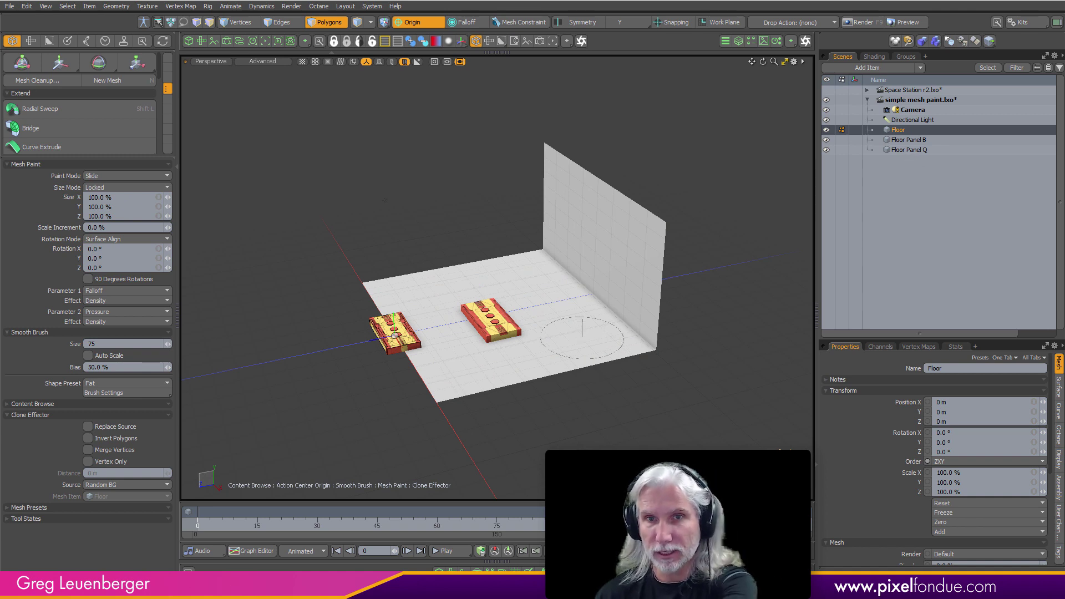
pyautogui.click(582, 335)
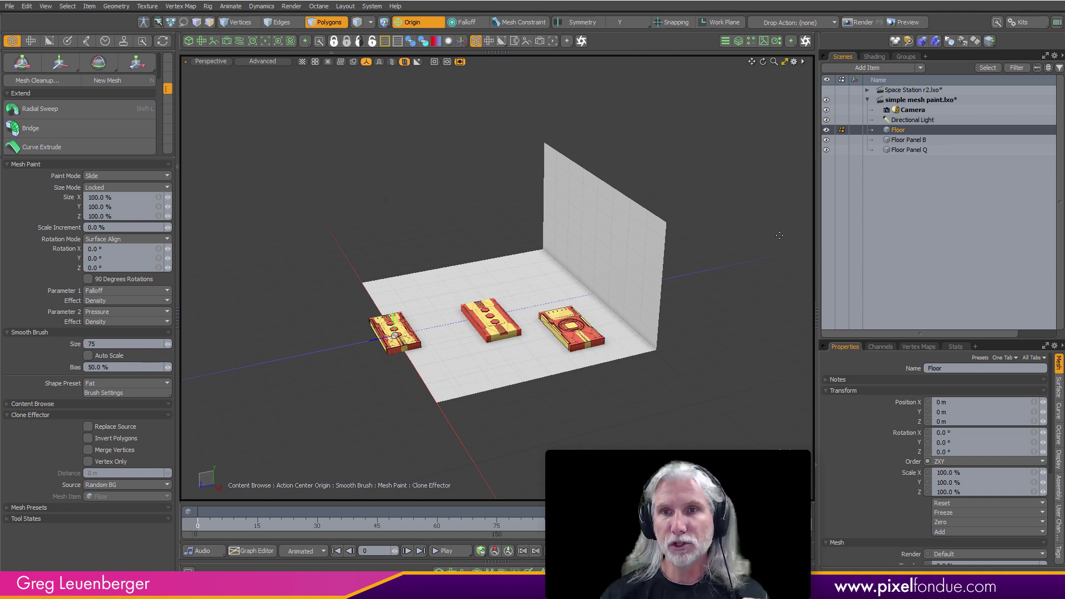
pyautogui.press('Escape')
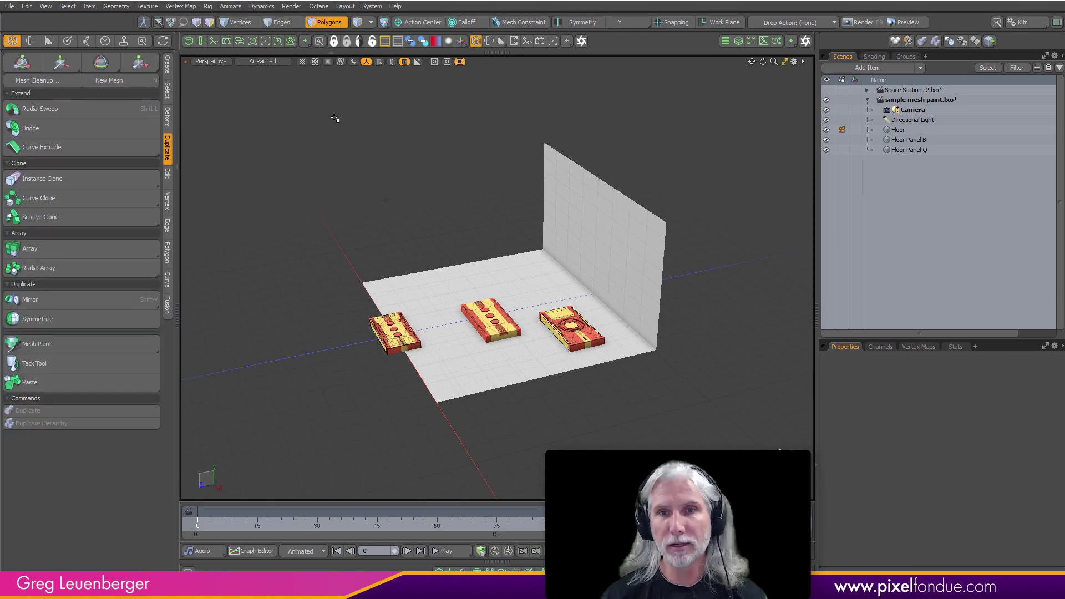
# Select polygons across the Floor mesh to check whether the painted panels belong to the same mesh as the floor
pyautogui.click(912, 133)
pyautogui.moveTo(742, 186); pyautogui.dragTo(443, 422, button='middle')
pyautogui.keyDown('ctrl'); pyautogui.keyDown('alt'); pyautogui.moveTo(531, 332); pyautogui.dragTo(592, 304); pyautogui.keyUp('alt'); pyautogui.keyUp('ctrl')
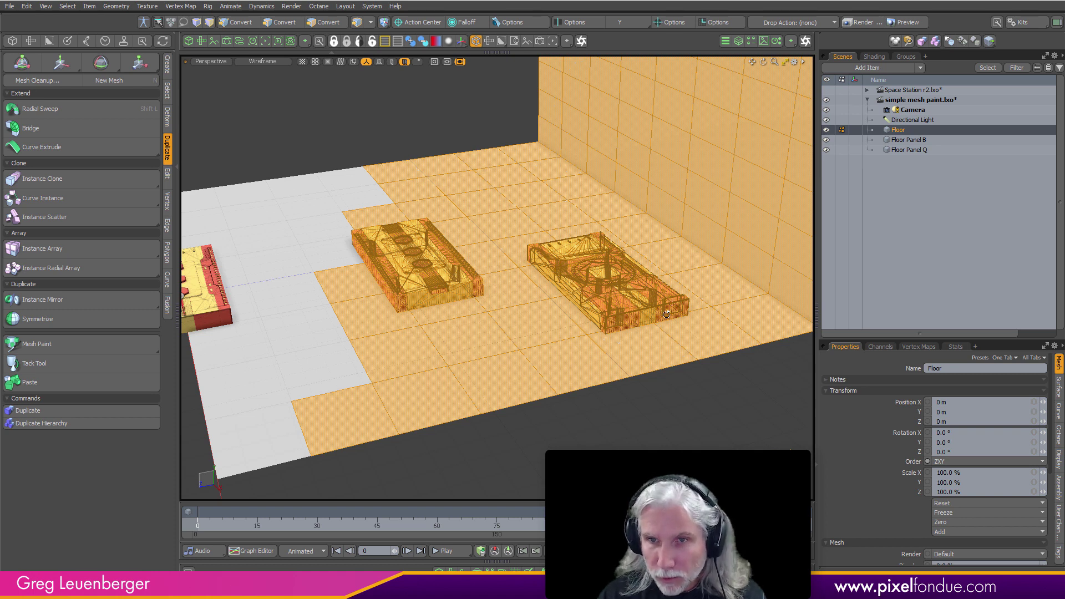
pyautogui.scroll(-4, 667, 315)
pyautogui.click(623, 412)
pyautogui.keyDown('alt'); pyautogui.moveTo(623, 411); pyautogui.dragTo(566, 447); pyautogui.keyUp('alt')
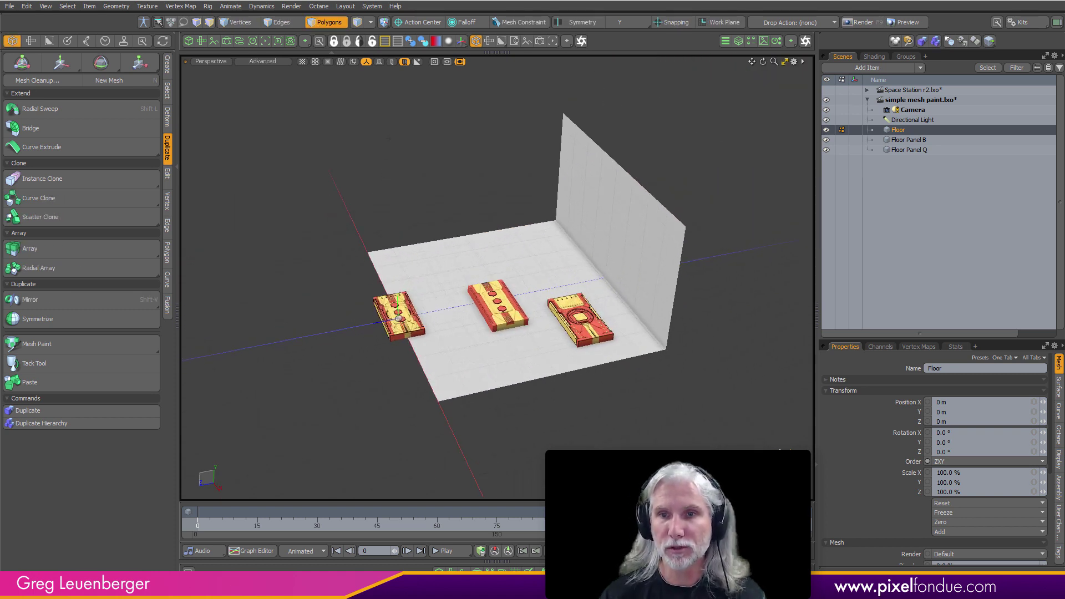
pyautogui.moveTo(727, 202)
pyautogui.mouseDown(button='right')
pyautogui.moveTo(478, 405)
pyautogui.moveTo(490, 400)
pyautogui.mouseUp(button='right')
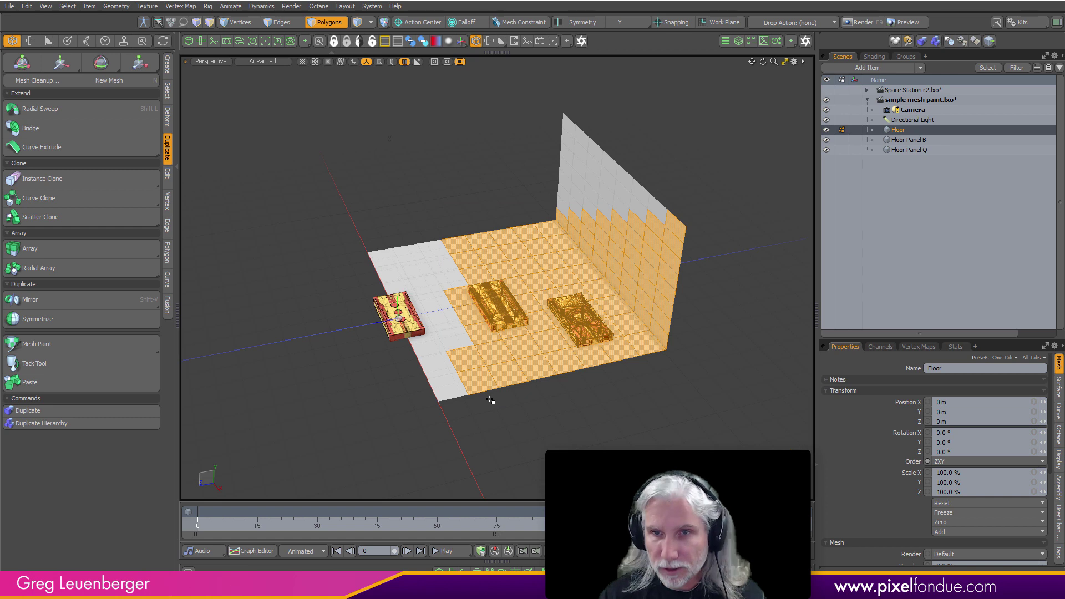
pyautogui.click(521, 403)
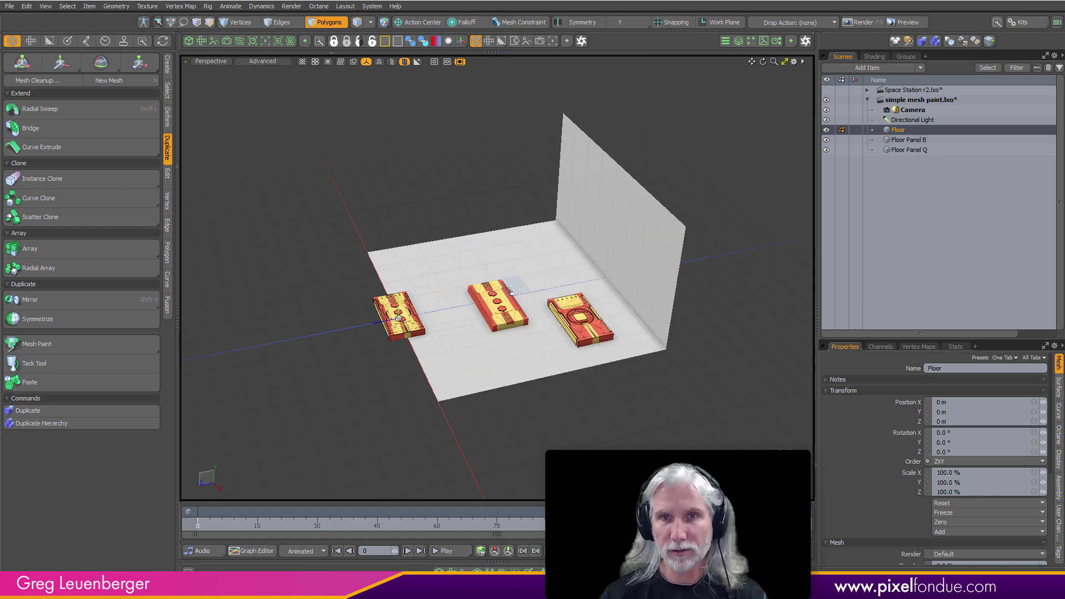
pyautogui.doubleClick(544, 369)
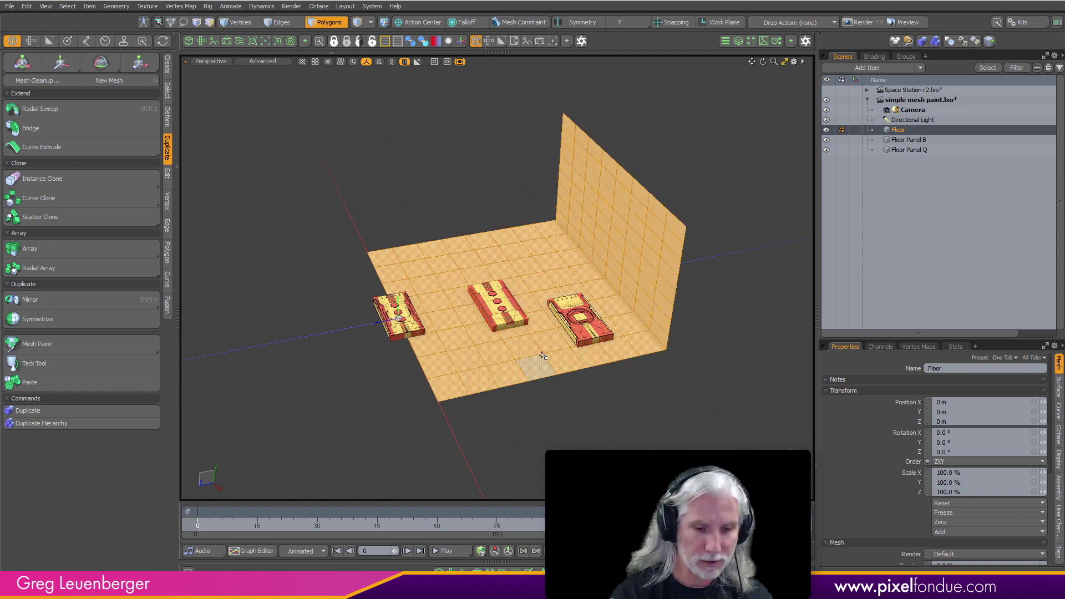
# Undo the painted panel clones and activate Mesh Paint on the Floor in item mode
pyautogui.hotkey('ctrl', 'z')
pyautogui.hotkey('ctrl', 'z')
pyautogui.click(341, 25)
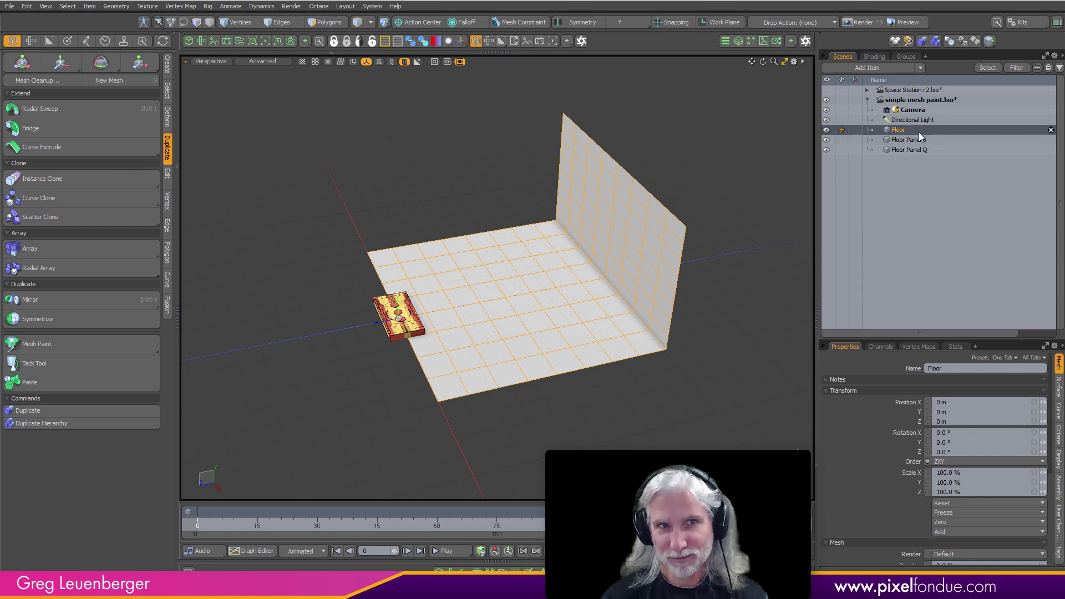
pyautogui.click(98, 345)
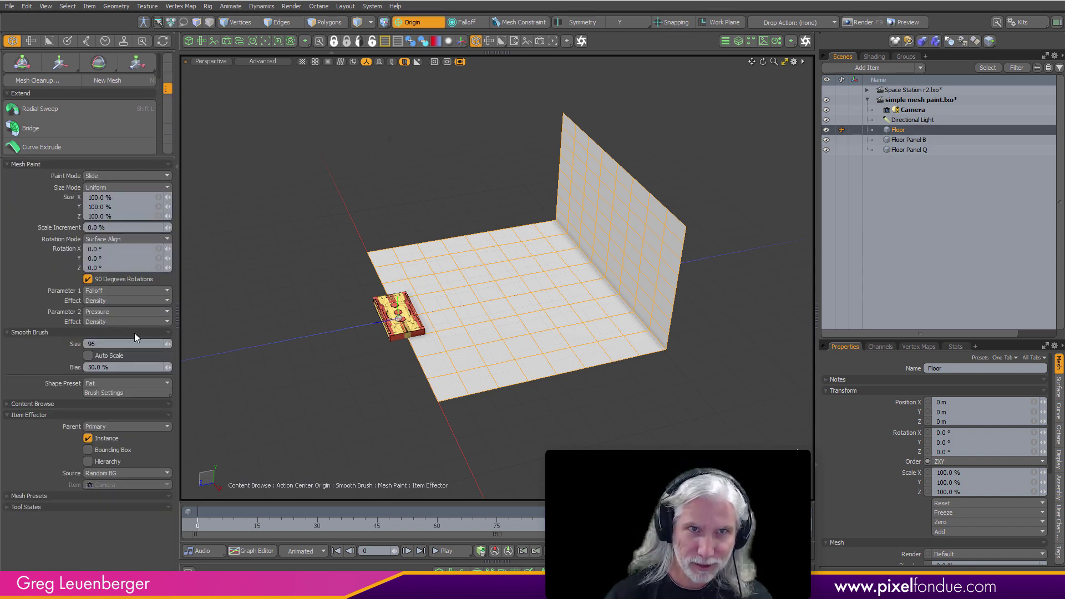
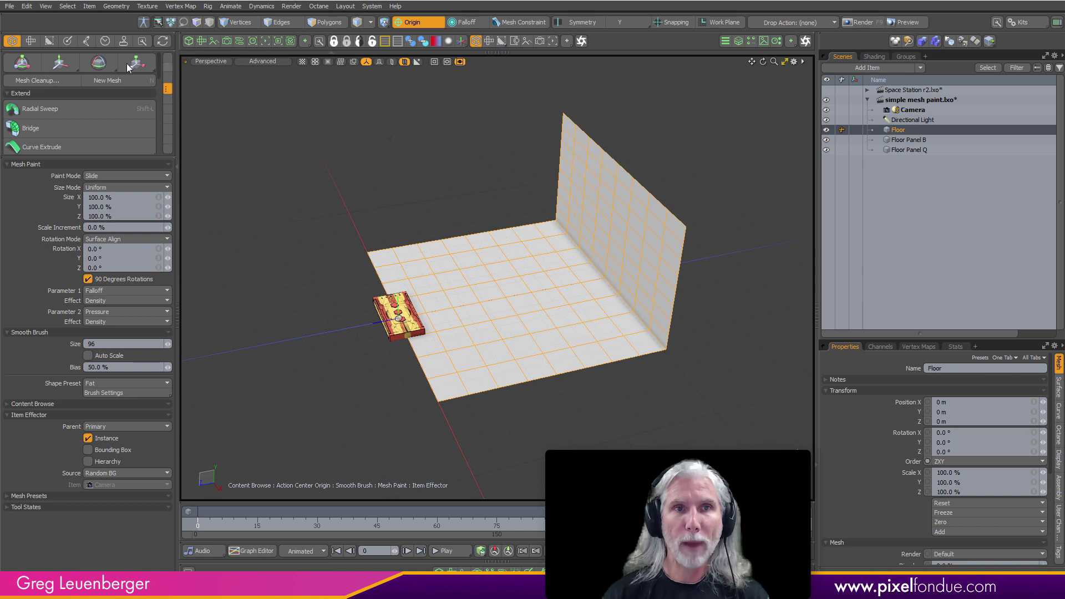
# Add a Teapot mesh as a new item and move it away from the floor along the Z axis
pyautogui.moveTo(101, 157); pyautogui.dragTo(102, 228)
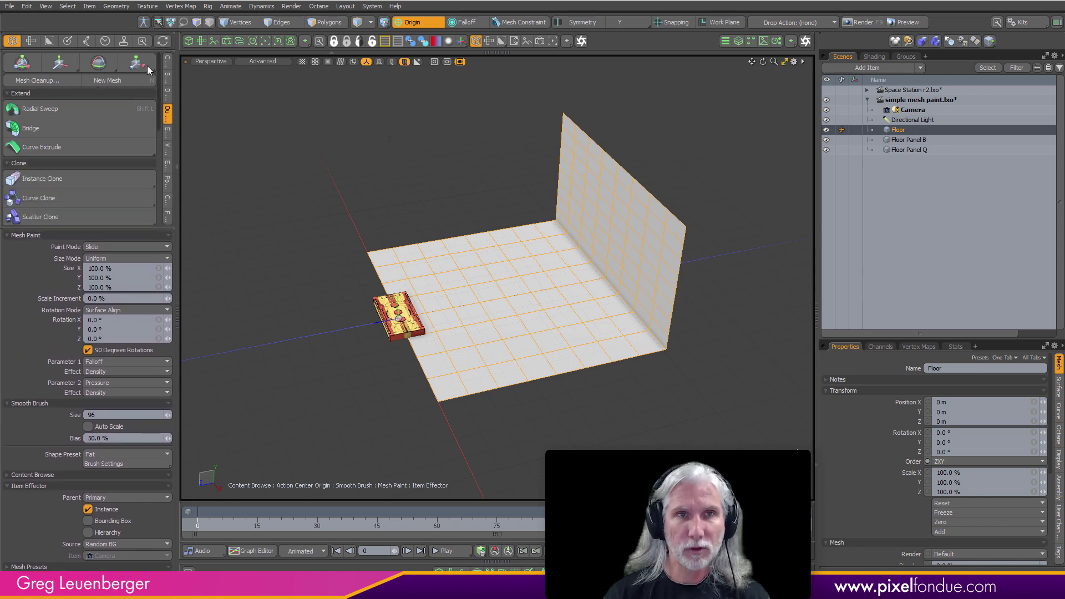
pyautogui.click(166, 66)
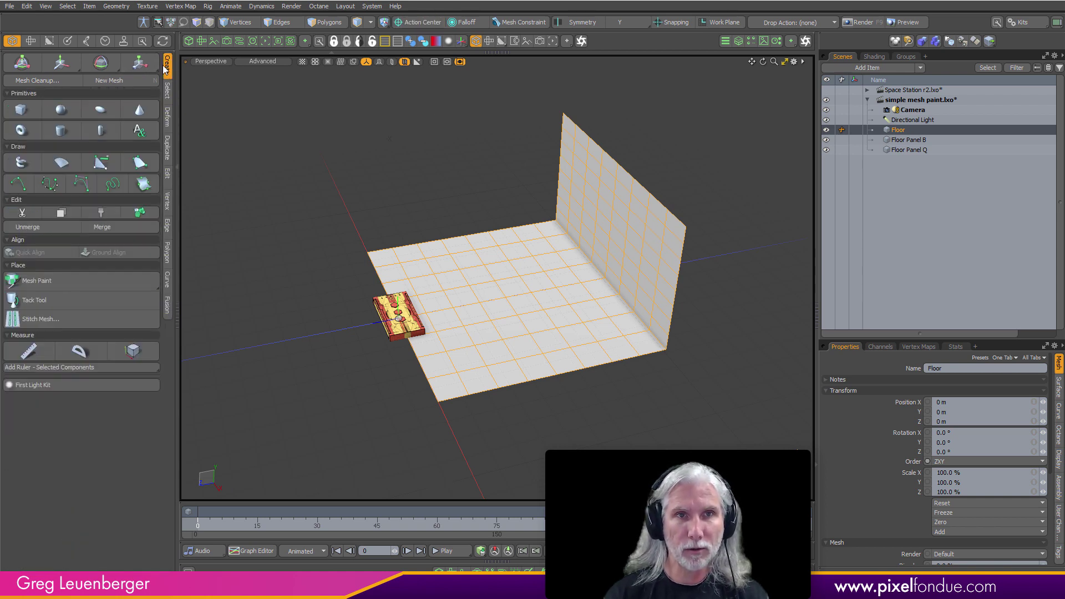
pyautogui.press('shift')
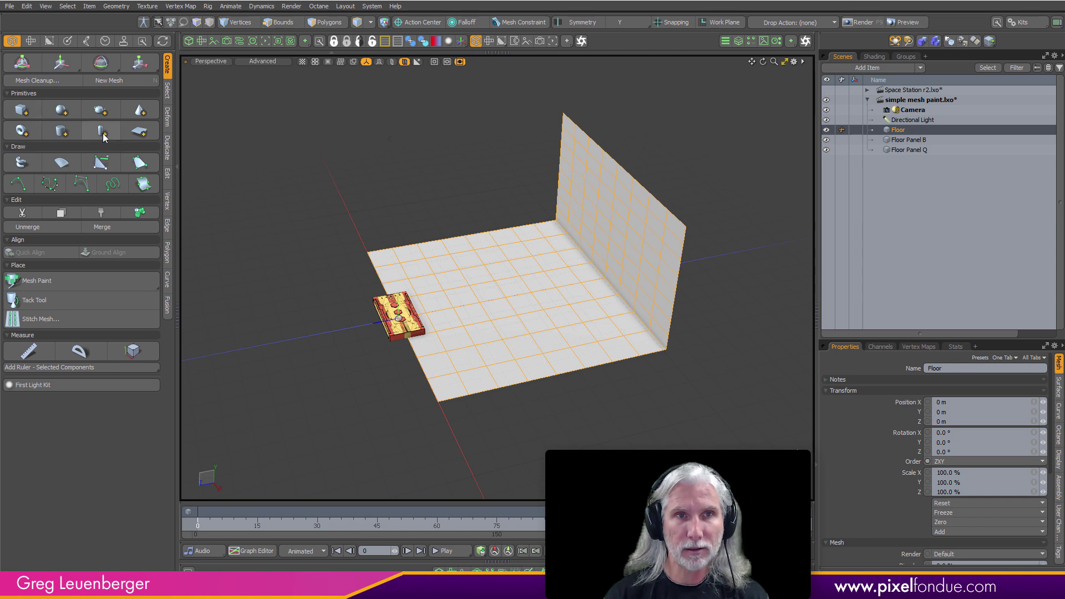
pyautogui.keyDown('ctrl'); pyautogui.click(100, 110); pyautogui.keyUp('ctrl')
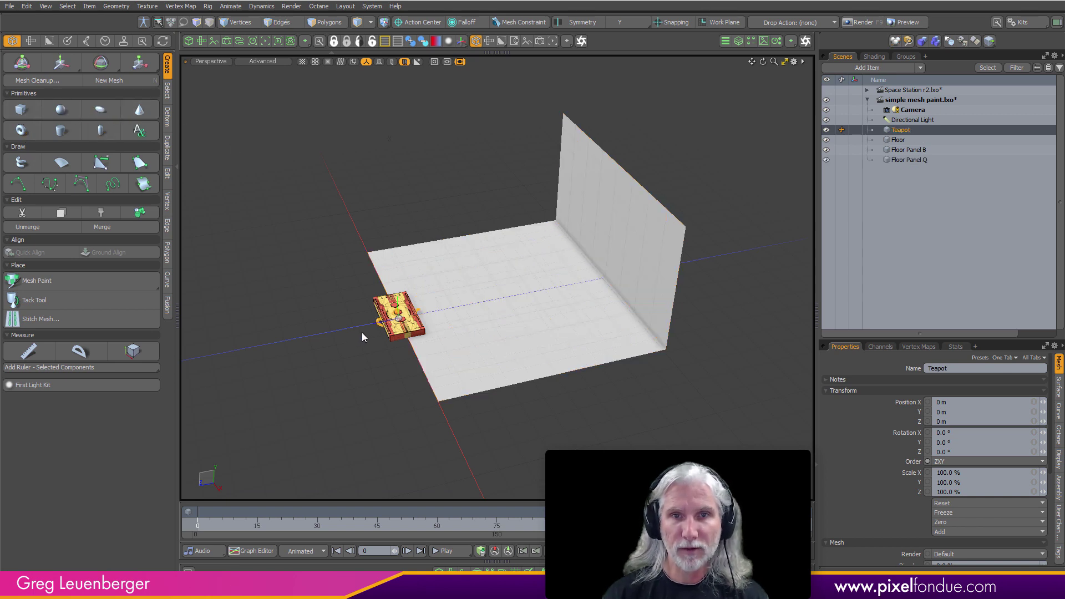
pyautogui.press('y')
pyautogui.moveTo(358, 331); pyautogui.dragTo(285, 346)
pyautogui.press('q')
# Move Floor Panel Q along the Z axis past the teapot, to about 3.35 m
pyautogui.click(395, 334)
pyautogui.press('y')
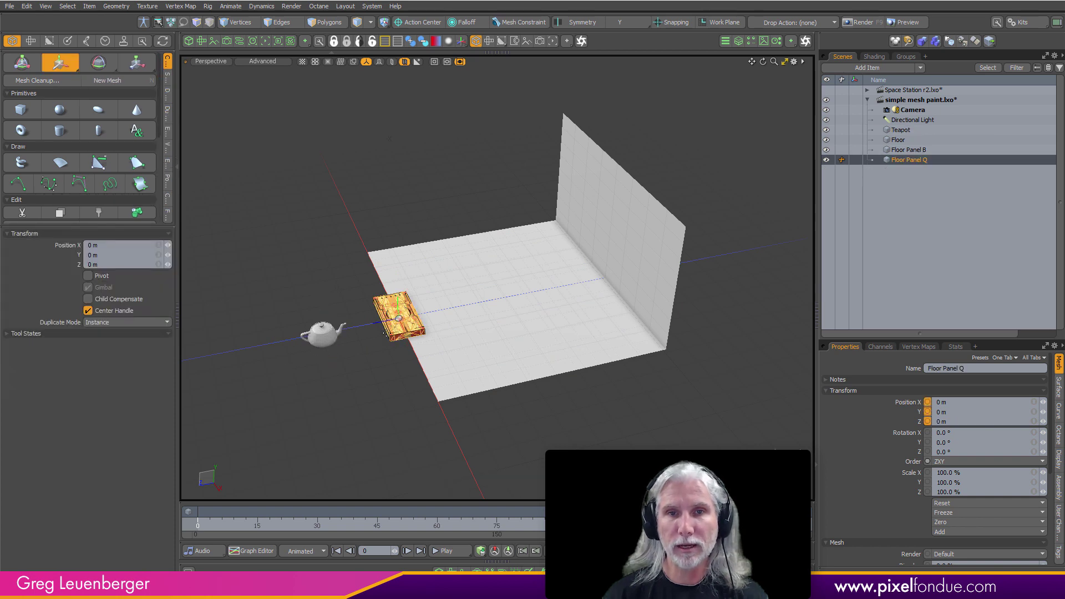
pyautogui.moveTo(395, 334); pyautogui.dragTo(239, 368)
pyautogui.press('q')
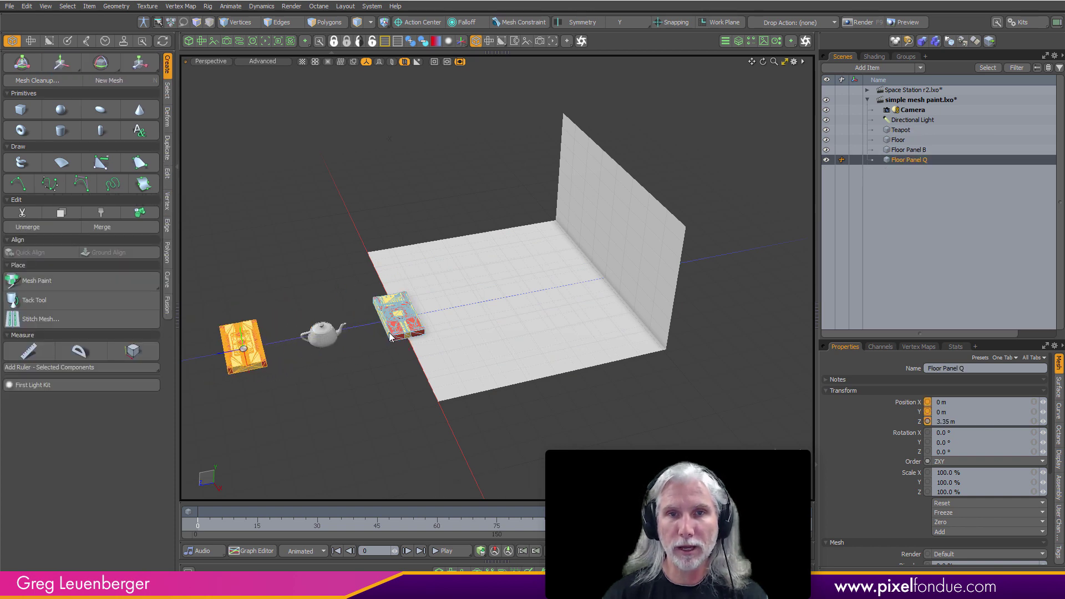
# Move Floor Panel B along the Z axis beyond Floor Panel Q, to about 4.98 m
pyautogui.click(394, 334)
pyautogui.keyDown('alt'); pyautogui.keyDown('shift'); pyautogui.moveTo(366, 347); pyautogui.dragTo(291, 362); pyautogui.keyUp('shift'); pyautogui.keyUp('alt')
pyautogui.press('y')
pyautogui.press('q')
pyautogui.click(211, 375)
pyautogui.click(296, 361)
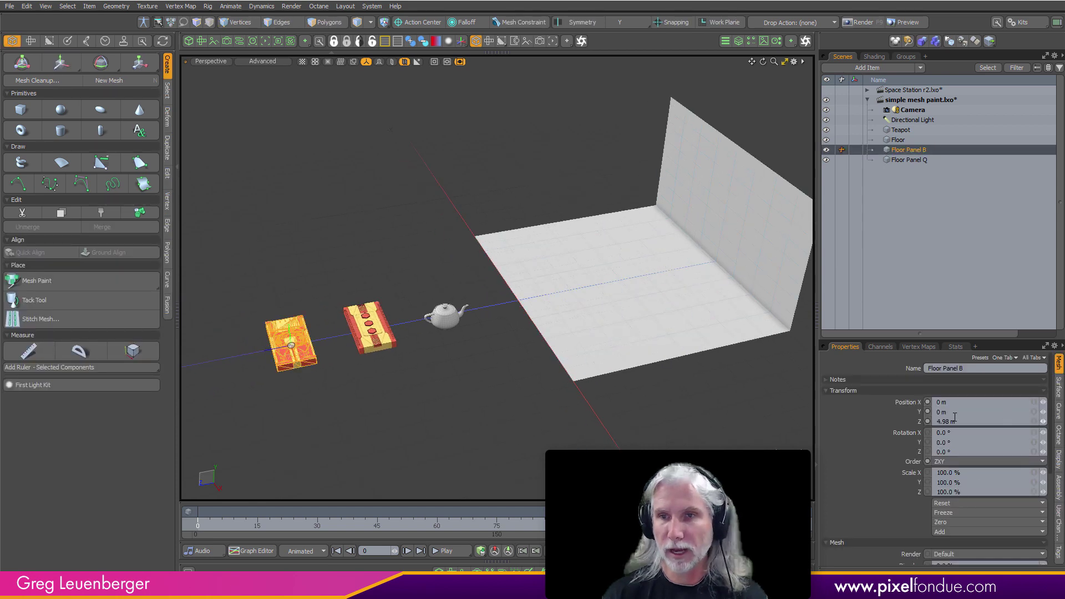
# Reorder the Teapot below the Floor in the item list and hide it from the viewport
pyautogui.click(459, 441)
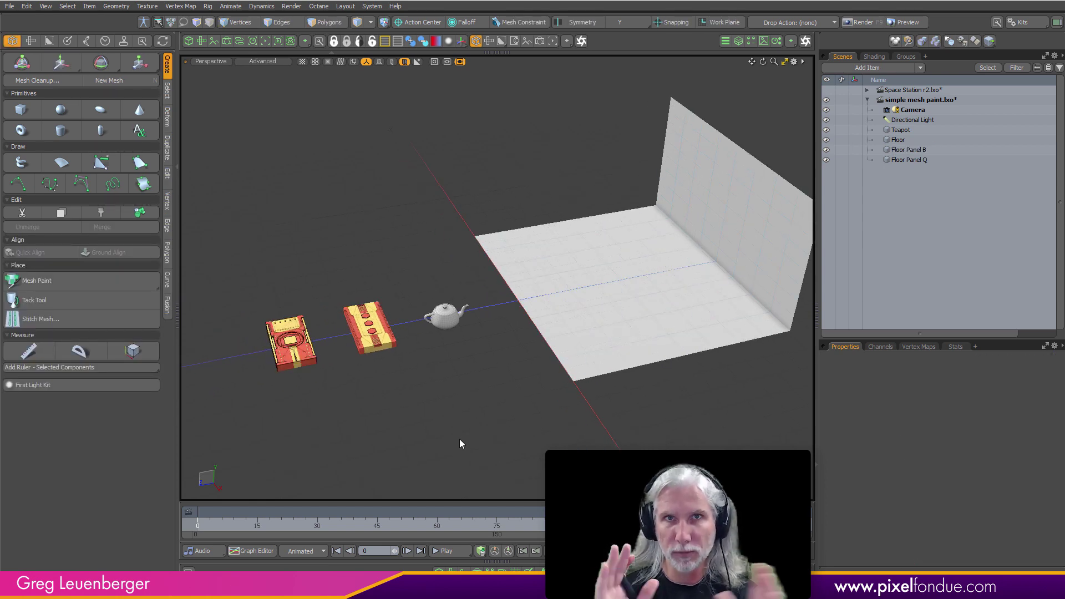
pyautogui.keyDown('alt'); pyautogui.moveTo(512, 373); pyautogui.dragTo(479, 364); pyautogui.keyUp('alt')
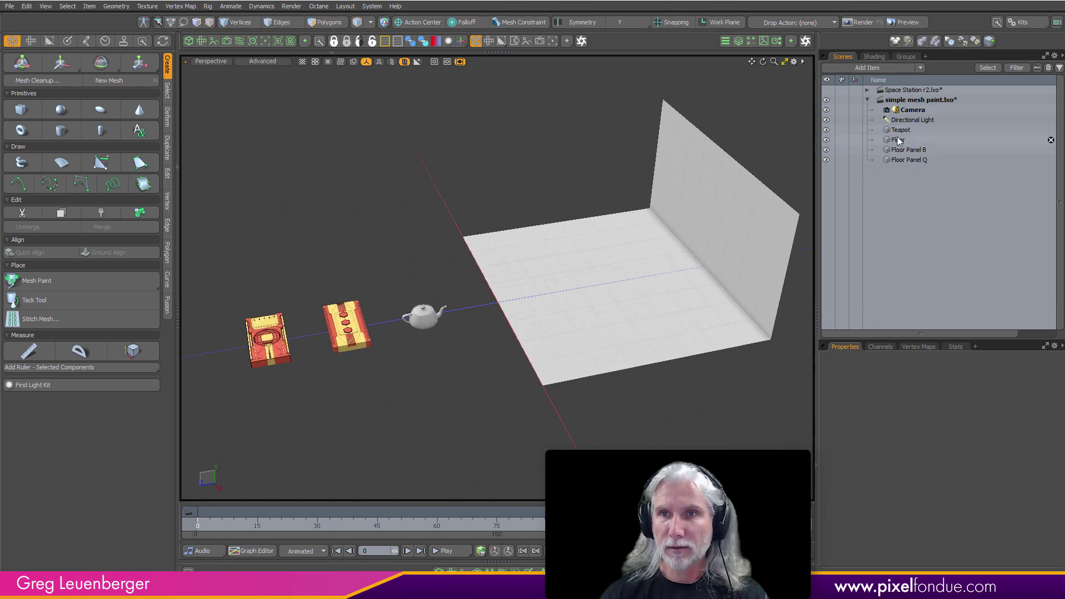
pyautogui.moveTo(898, 139); pyautogui.dragTo(896, 128)
pyautogui.click(904, 139)
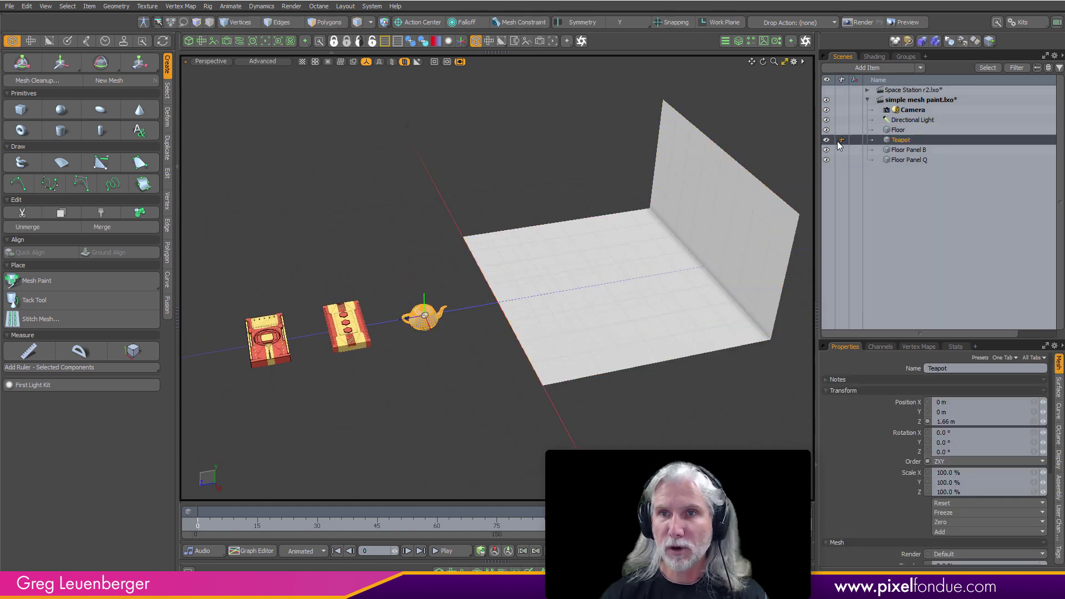
pyautogui.press('h')
# Mesh Paint six random background panel instances onto the Floor item, four on the ground and two on the wall, and drop the tool
pyautogui.click(901, 134)
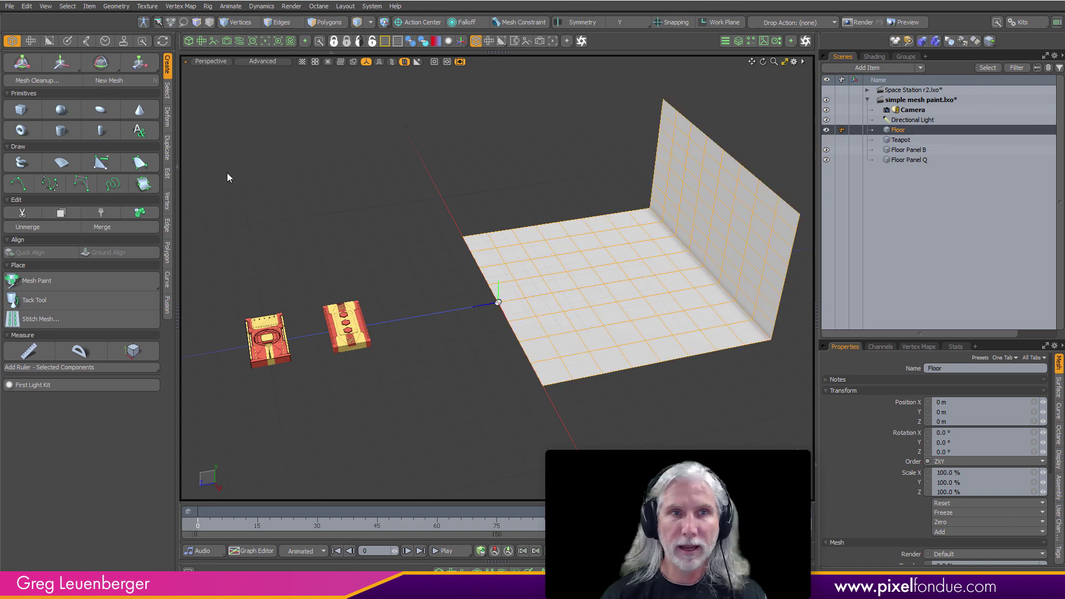
pyautogui.click(167, 147)
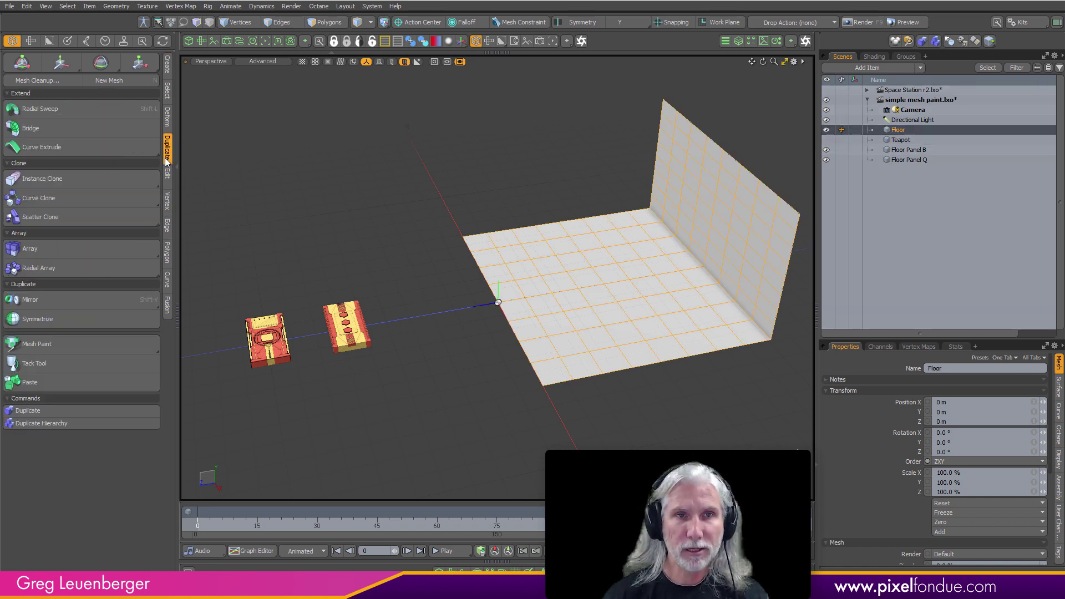
pyautogui.click(63, 344)
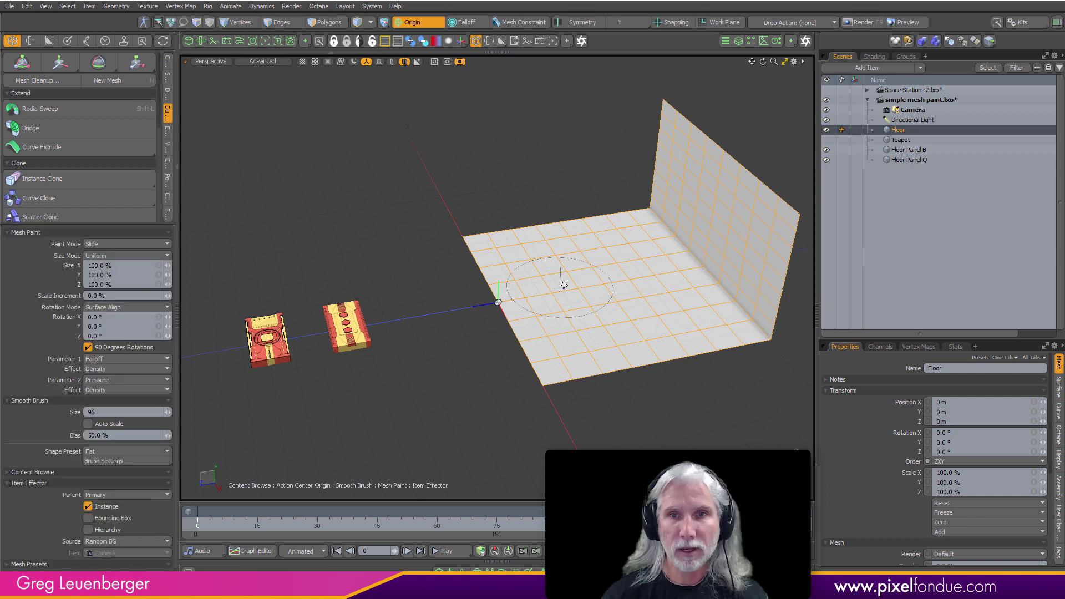
pyautogui.click(535, 267)
pyautogui.click(608, 336)
pyautogui.click(617, 251)
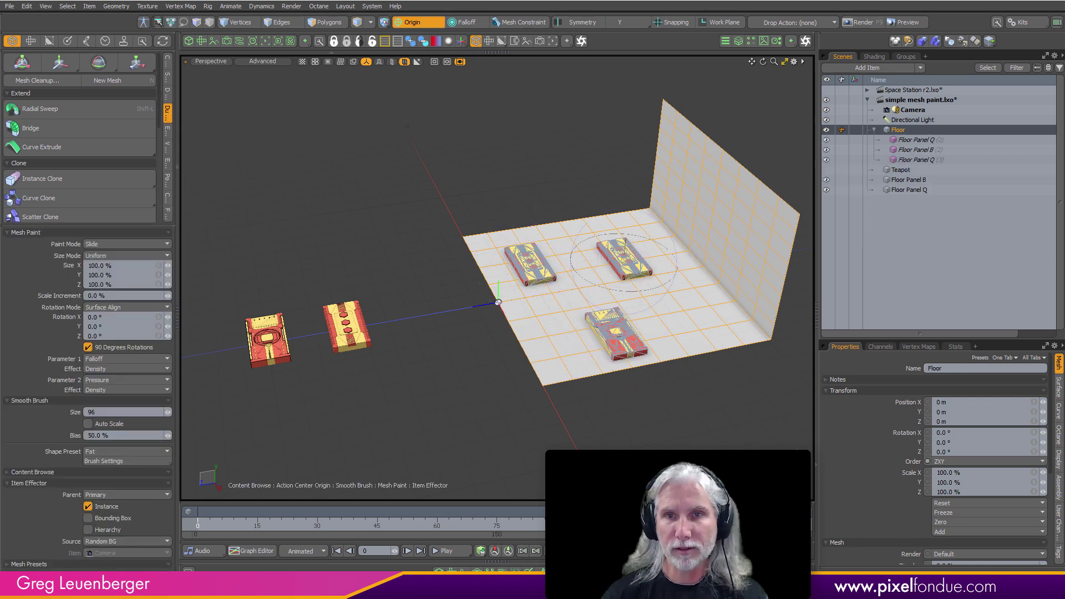
pyautogui.click(690, 314)
pyautogui.click(701, 214)
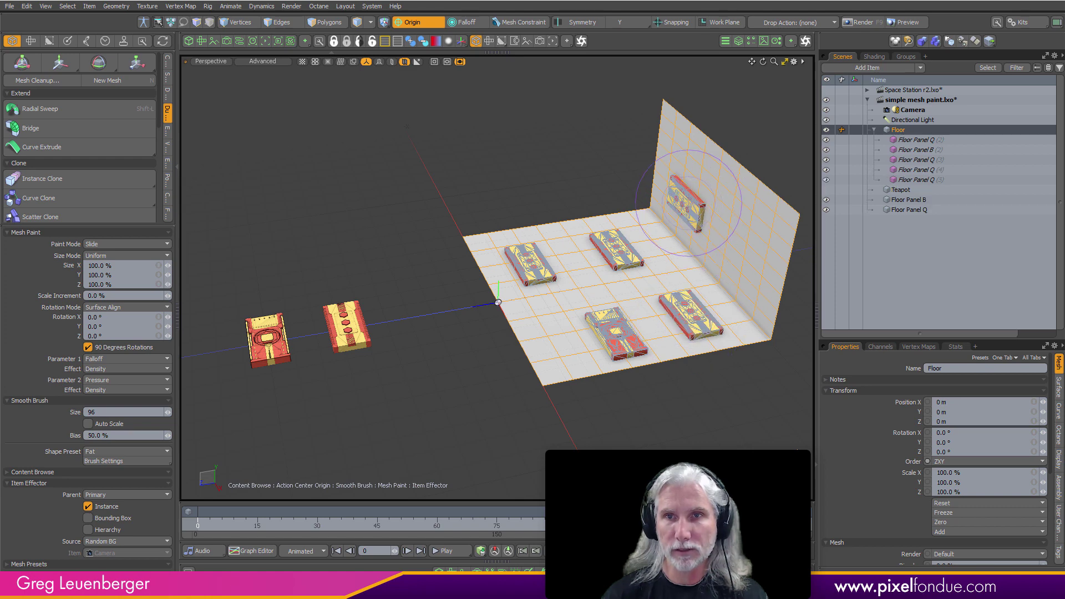
pyautogui.click(734, 243)
pyautogui.moveTo(599, 374)
pyautogui.keyDown('alt'); pyautogui.mouseDown()
pyautogui.moveTo(580, 428)
pyautogui.moveTo(633, 414)
pyautogui.mouseUp(); pyautogui.keyUp('alt')
pyautogui.press('q')
pyautogui.click(611, 447)
# Delete all six painted panel instances parented under the Floor
pyautogui.scroll(3, 608, 380)
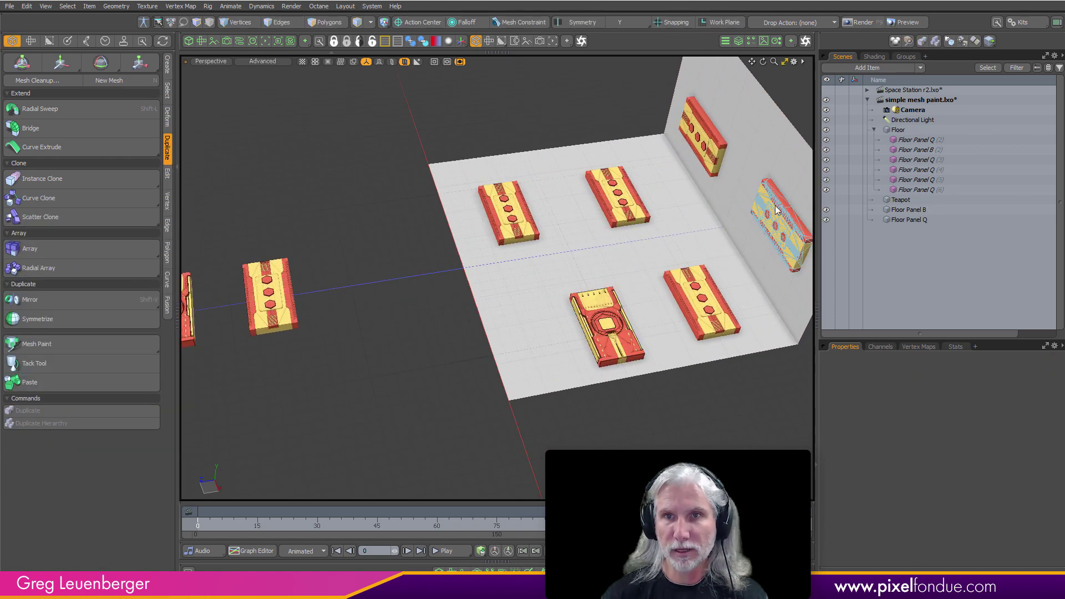
pyautogui.moveTo(436, 364)
pyautogui.keyDown('ctrl'); pyautogui.keyDown('alt'); pyautogui.mouseDown()
pyautogui.moveTo(407, 366)
pyautogui.moveTo(528, 440)
pyautogui.moveTo(669, 359)
pyautogui.moveTo(640, 381)
pyautogui.mouseUp(); pyautogui.keyUp('alt'); pyautogui.keyUp('ctrl')
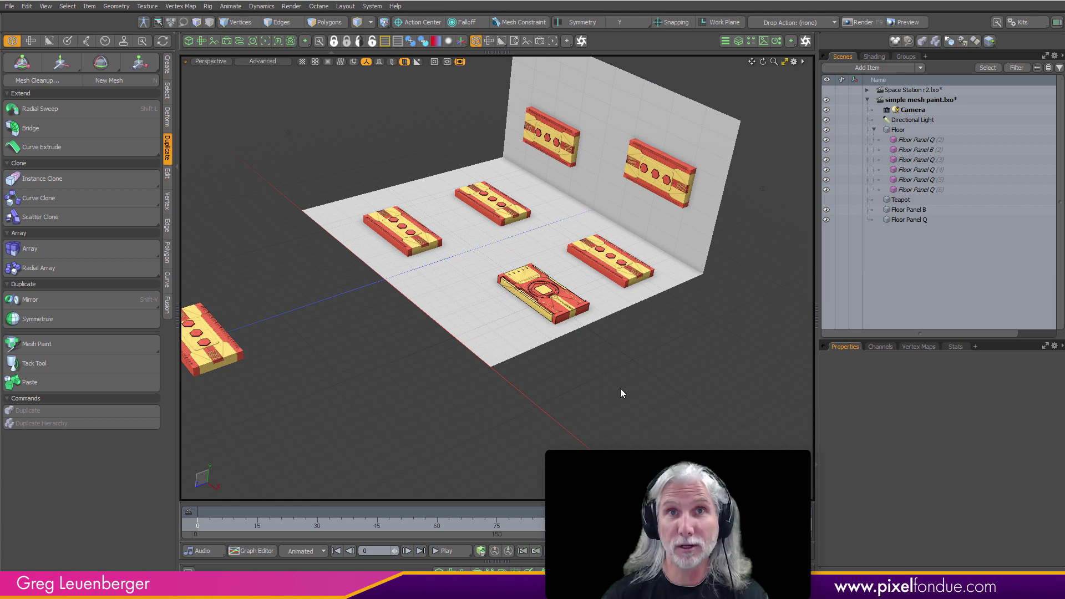
pyautogui.keyDown('ctrl'); pyautogui.keyDown('alt'); pyautogui.moveTo(621, 395); pyautogui.dragTo(593, 396); pyautogui.keyUp('alt'); pyautogui.keyUp('ctrl')
pyautogui.keyDown('alt'); pyautogui.keyDown('shift'); pyautogui.moveTo(592, 396); pyautogui.dragTo(541, 477); pyautogui.keyUp('shift'); pyautogui.keyUp('alt')
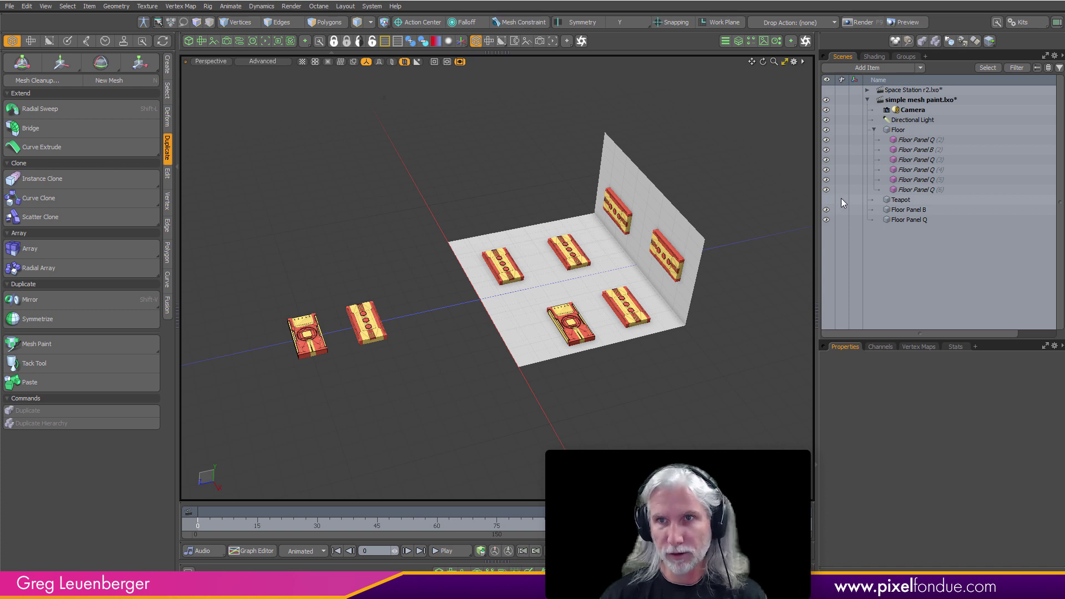
pyautogui.click(934, 189)
pyautogui.keyDown('shift'); pyautogui.click(928, 140); pyautogui.keyUp('shift')
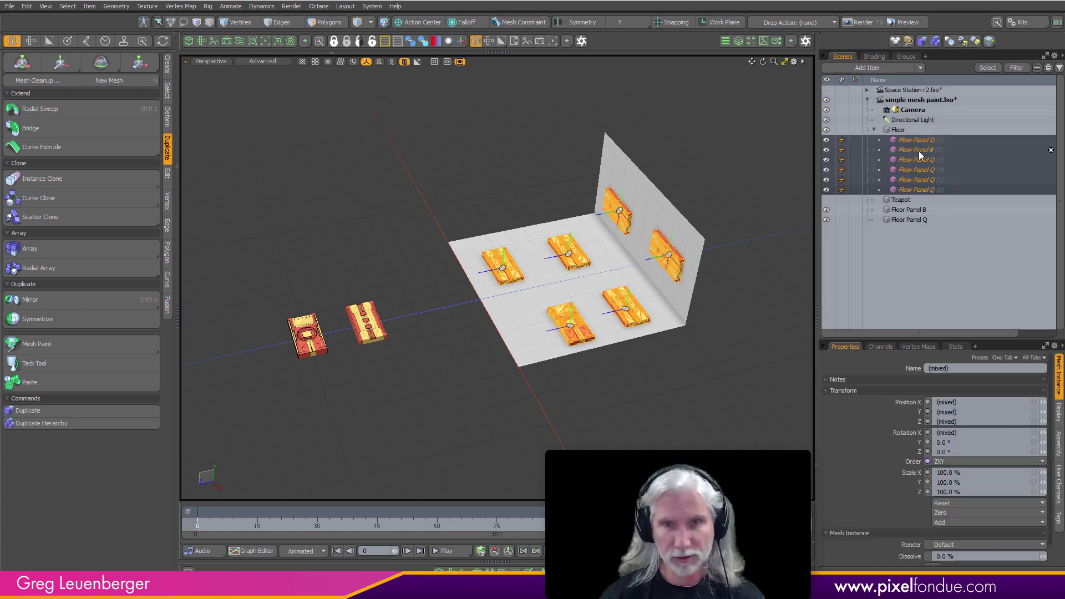
pyautogui.press('Delete')
pyautogui.click(600, 301)
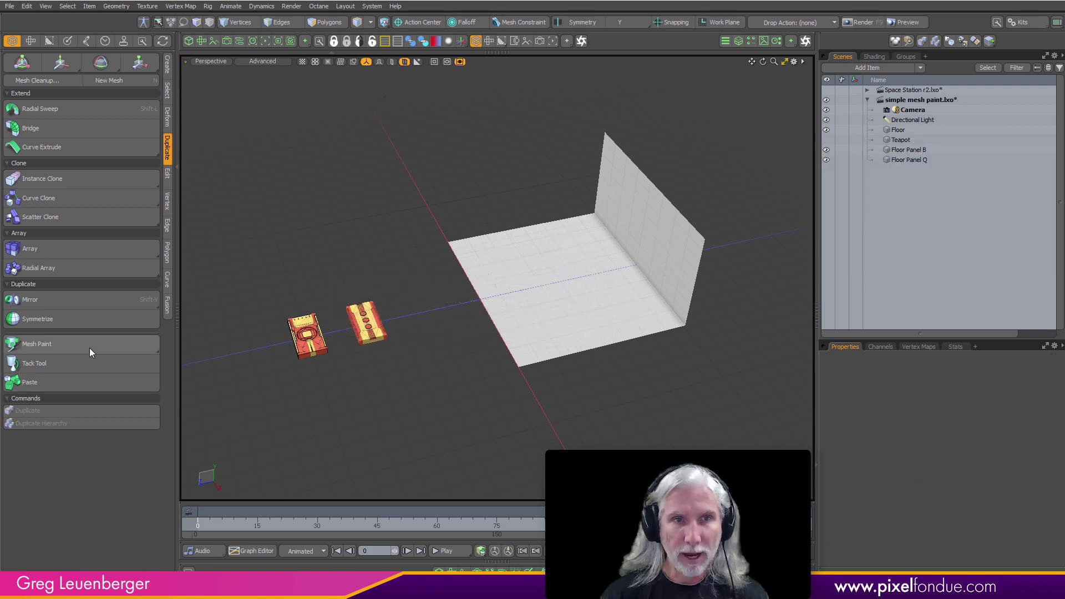
# Activate Mesh Paint and set its source to Specific Item with the Camera as the item
pyautogui.click(104, 348)
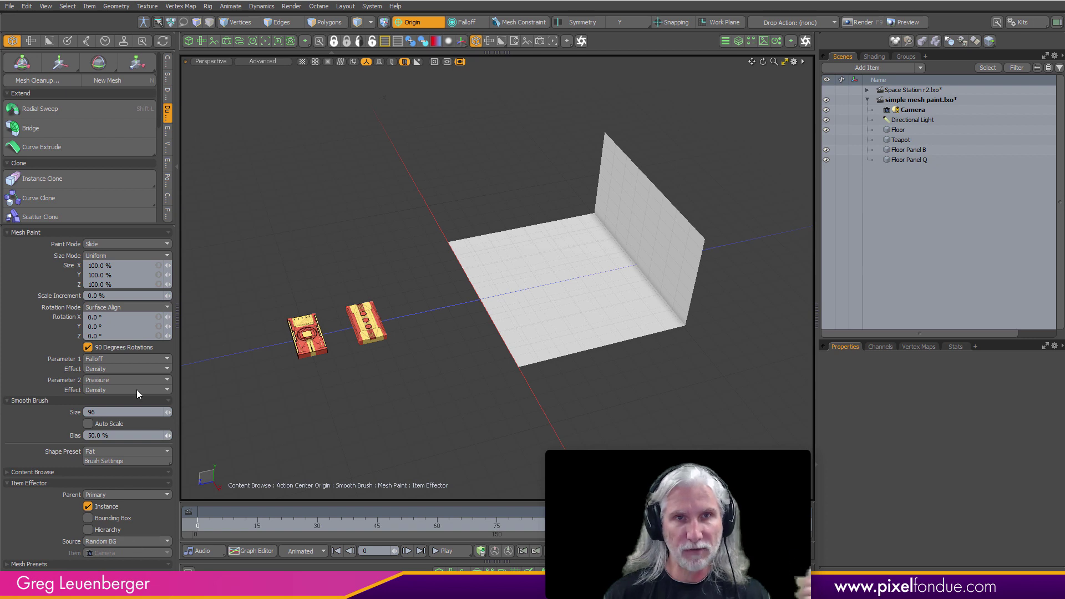
pyautogui.click(129, 539)
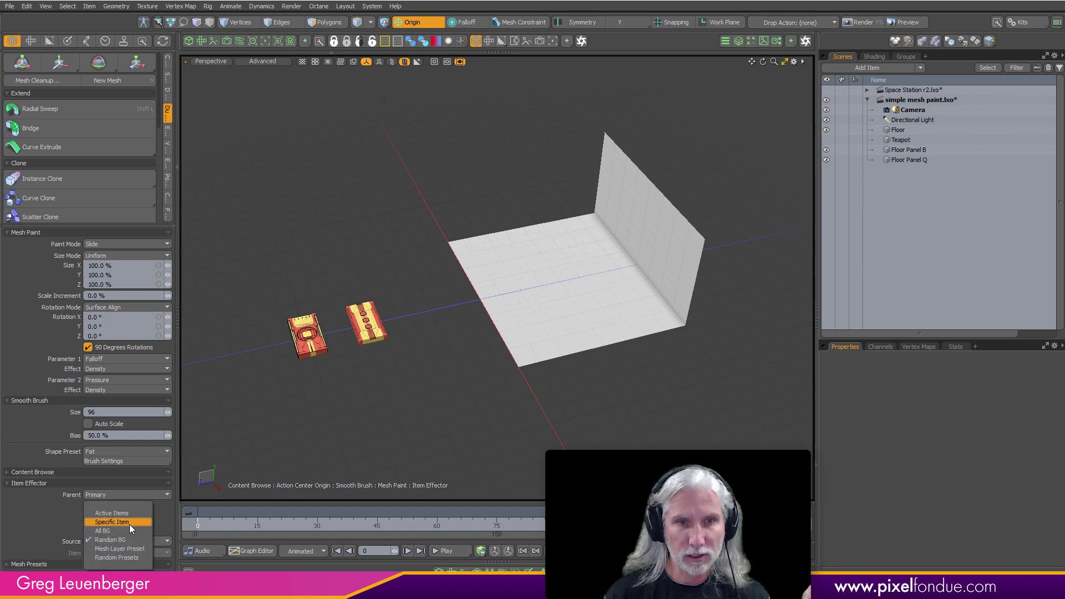
pyautogui.click(130, 523)
pyautogui.click(121, 554)
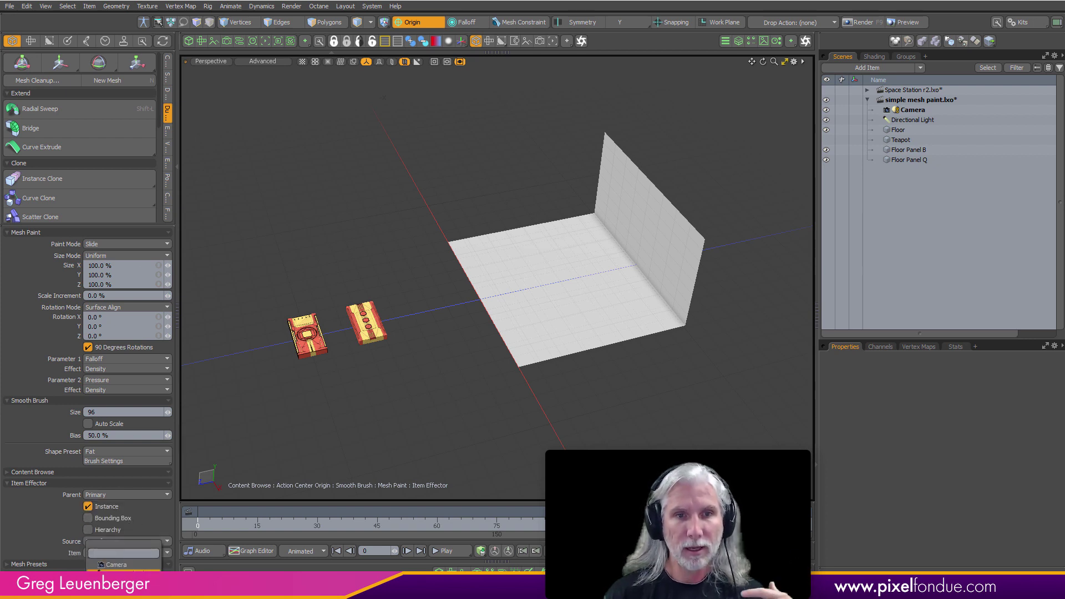
pyautogui.click(135, 564)
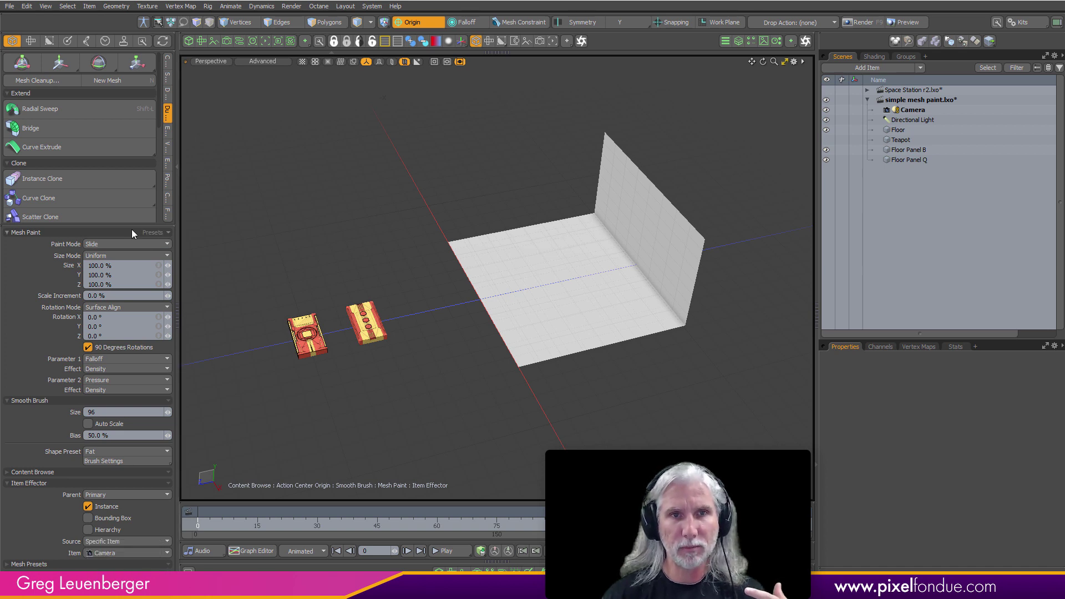
pyautogui.moveTo(118, 227); pyautogui.dragTo(118, 125)
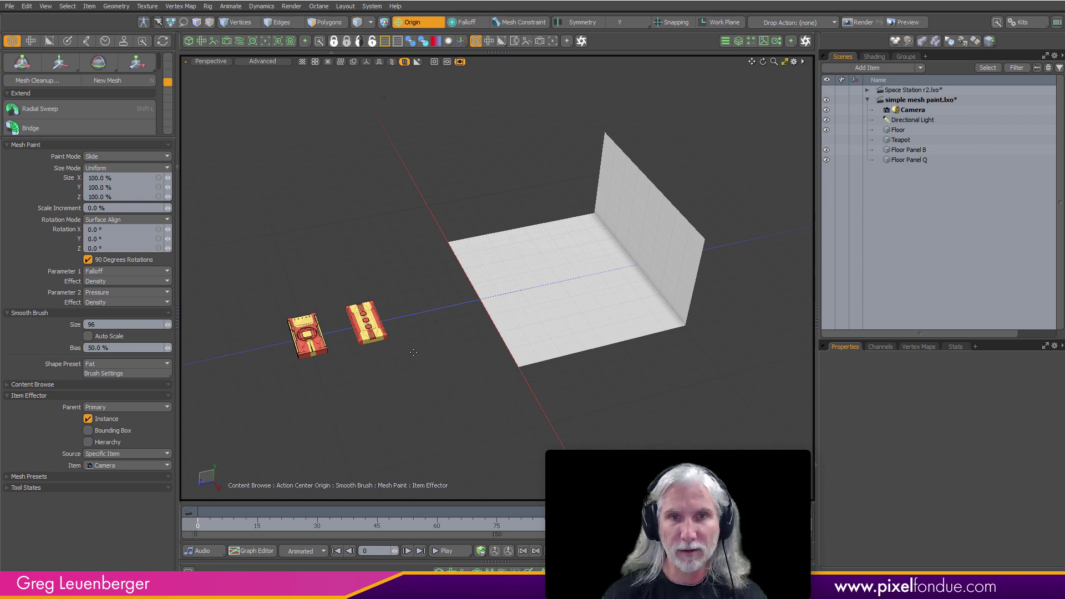
# Turn on the display of cameras in the viewport
pyautogui.scroll(-5, 444, 372)
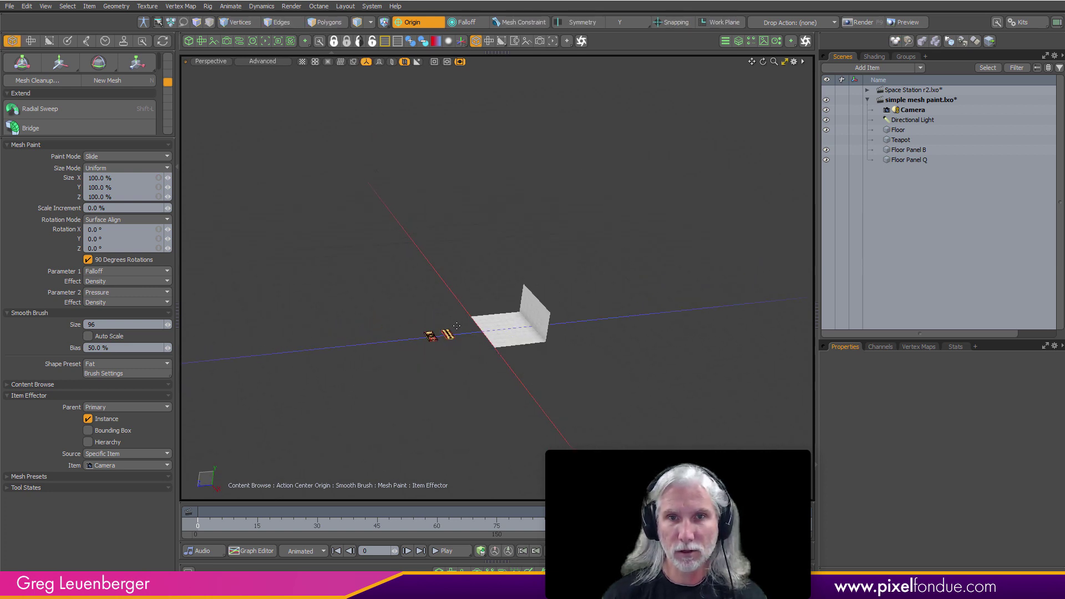
pyautogui.keyDown('alt'); pyautogui.moveTo(457, 326); pyautogui.dragTo(489, 384); pyautogui.keyUp('alt')
pyautogui.hotkey('ctrl', '3')
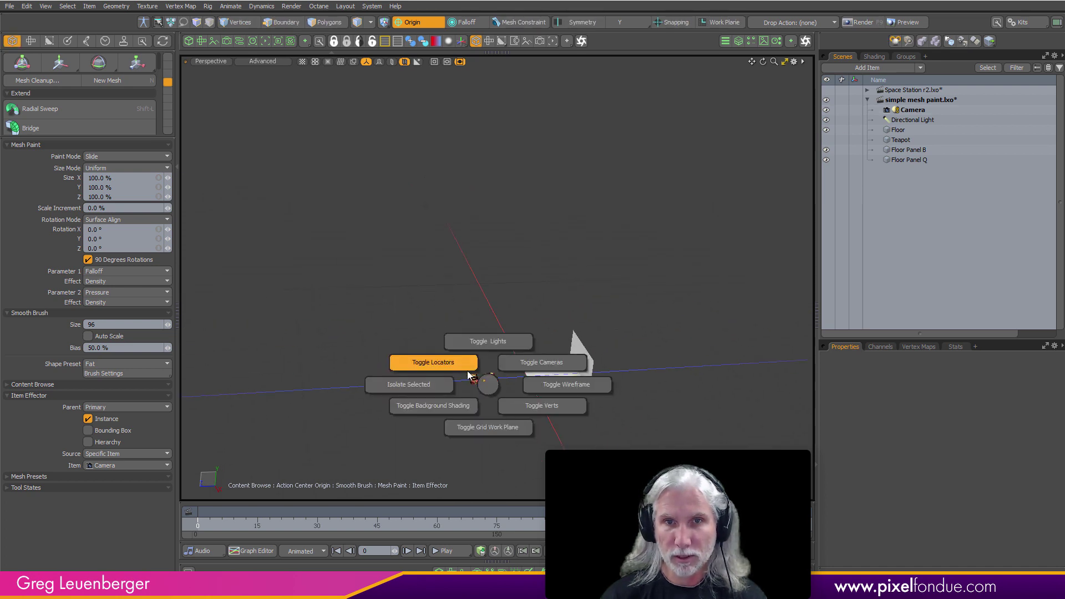
pyautogui.click(541, 357)
# Paint three Camera instances onto the Floor mesh, two on the ground and one on the wall
pyautogui.keyDown('alt'); pyautogui.moveTo(542, 358); pyautogui.dragTo(519, 374); pyautogui.keyUp('alt')
pyautogui.scroll(5, 478, 361)
pyautogui.scroll(-5, 570, 377)
pyautogui.moveTo(519, 375)
pyautogui.keyDown('alt'); pyautogui.keyDown('shift'); pyautogui.mouseDown()
pyautogui.moveTo(479, 394)
pyautogui.moveTo(457, 361)
pyautogui.moveTo(428, 350)
pyautogui.mouseUp(); pyautogui.keyUp('shift'); pyautogui.keyUp('alt')
pyautogui.moveTo(582, 311); pyautogui.dragTo(534, 290)
pyautogui.moveTo(493, 355)
pyautogui.mouseDown()
pyautogui.moveTo(514, 374)
pyautogui.moveTo(400, 264)
pyautogui.moveTo(416, 339)
pyautogui.mouseUp()
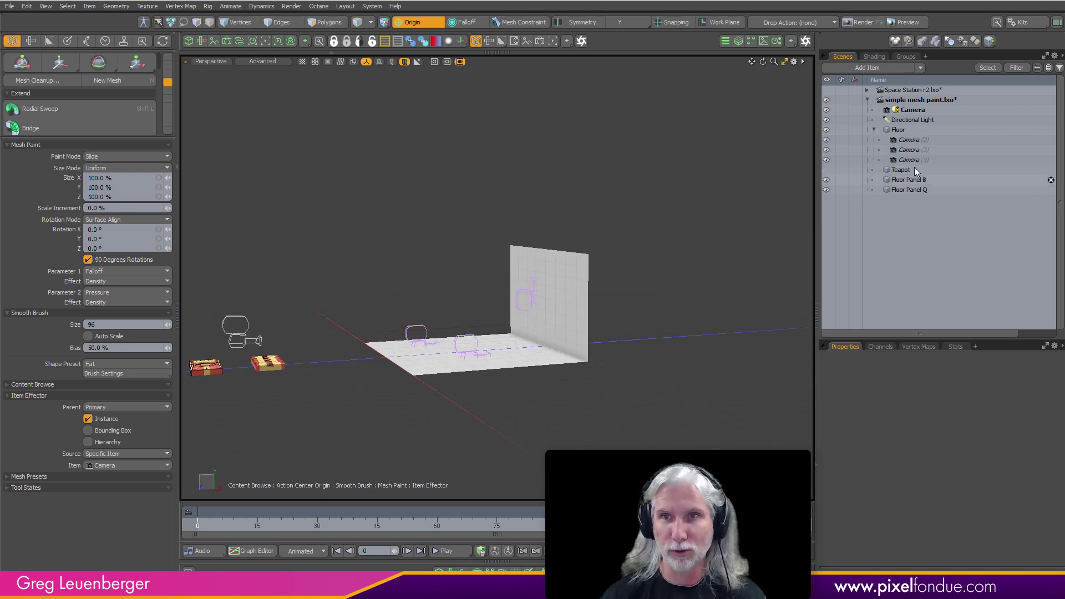
# Delete the three painted Camera instances under the Floor
pyautogui.moveTo(914, 160); pyautogui.dragTo(920, 141)
pyautogui.press('Delete')
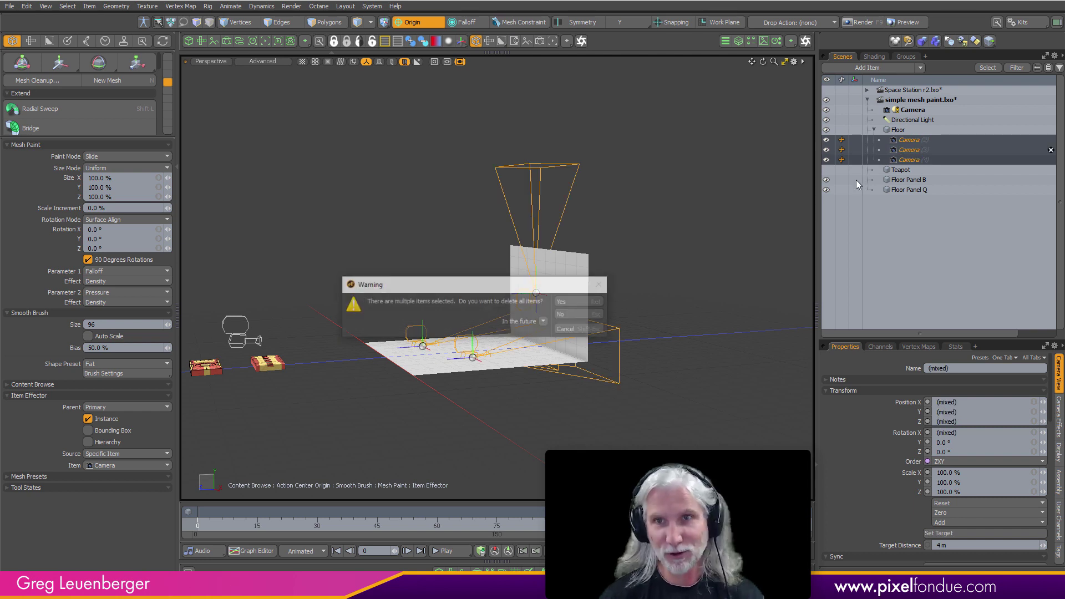
pyautogui.click(577, 301)
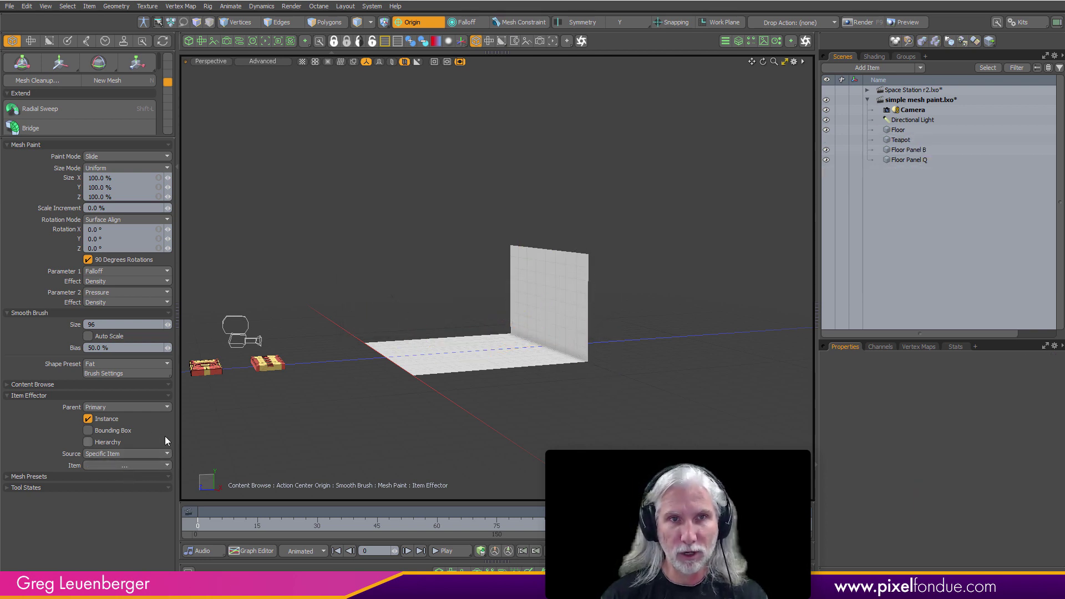
# Restart Mesh Paint with Bounding Box enabled and the source set to Random BG
pyautogui.moveTo(118, 138); pyautogui.dragTo(118, 294)
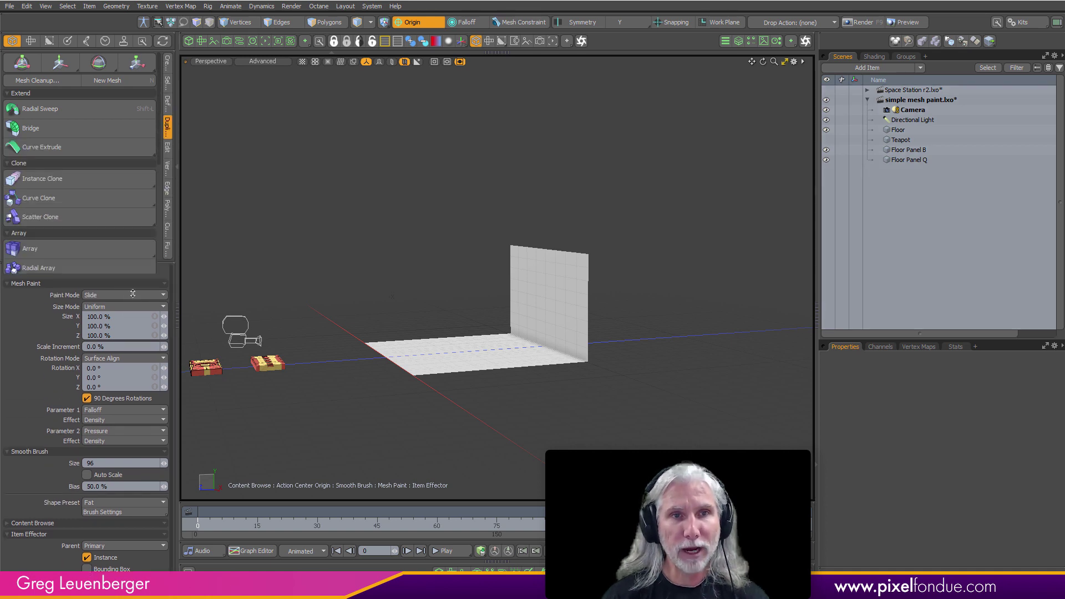
pyautogui.press('space')
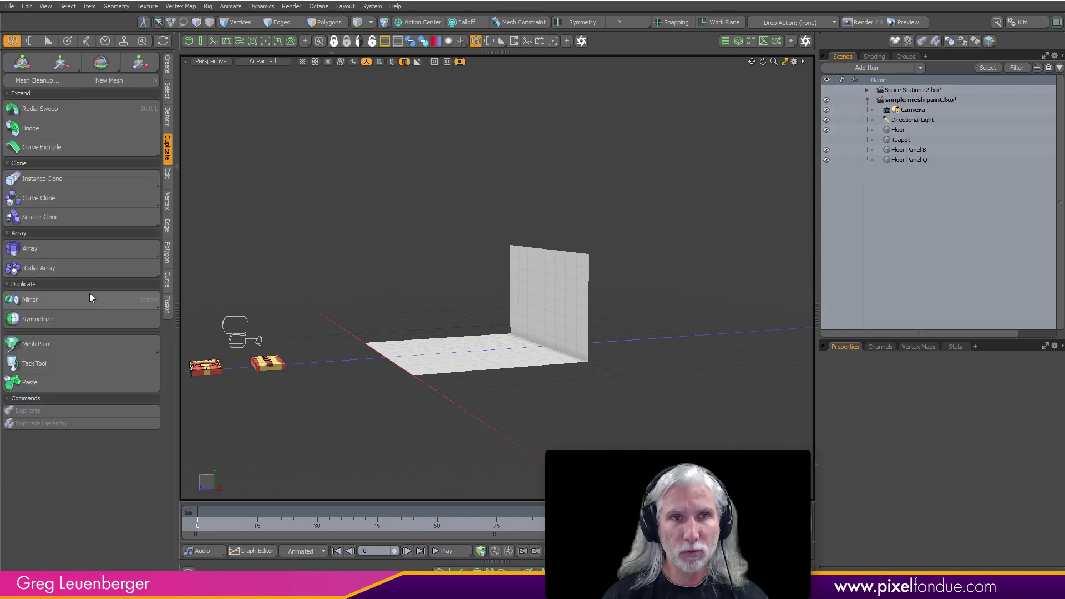
pyautogui.click(65, 345)
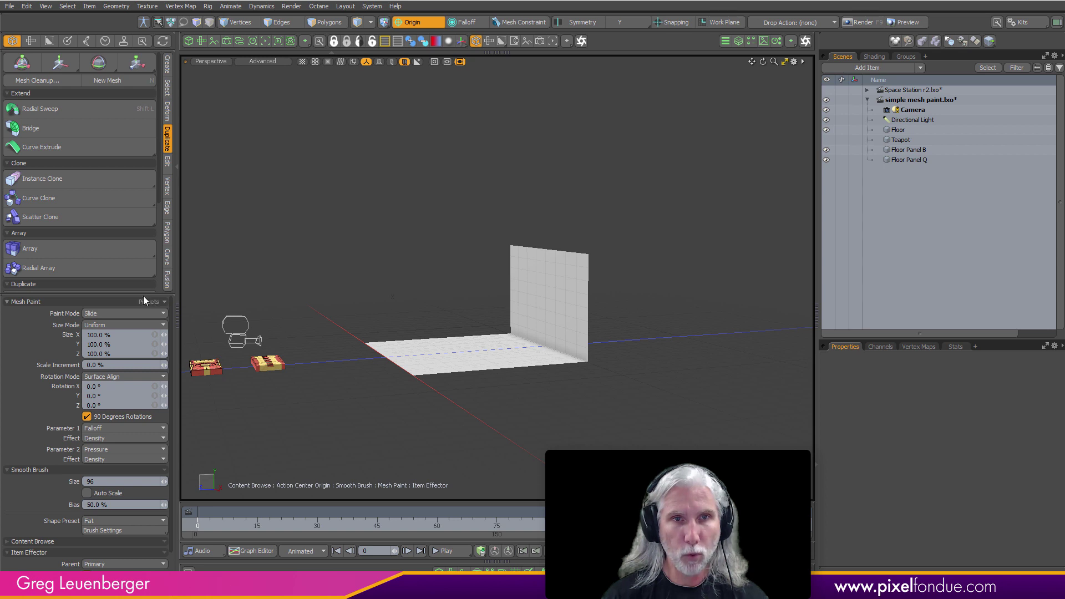
pyautogui.moveTo(143, 295); pyautogui.dragTo(143, 174)
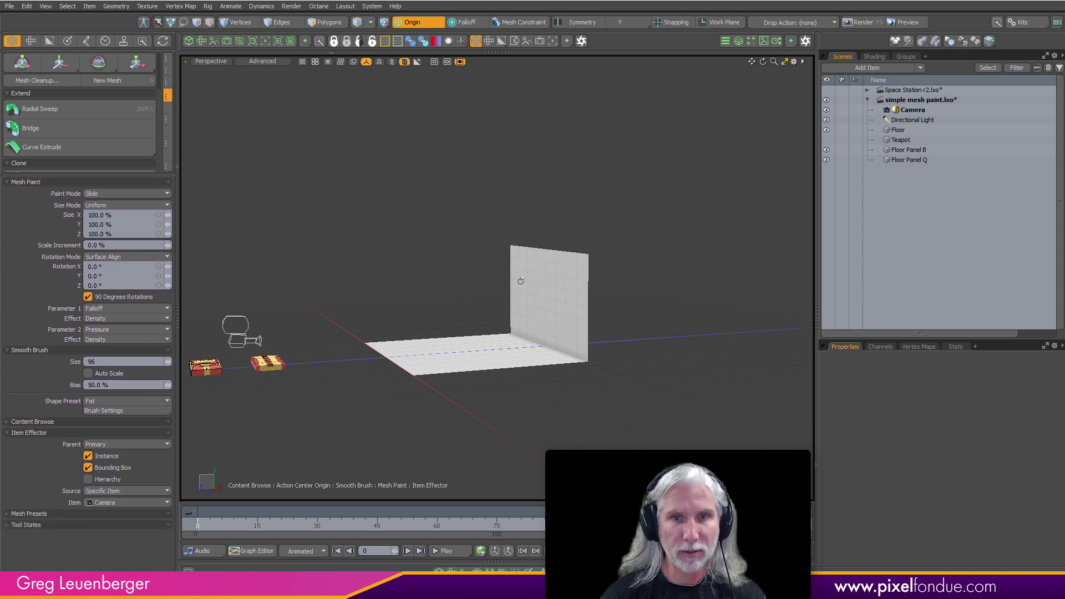
pyautogui.keyDown('alt'); pyautogui.moveTo(520, 281); pyautogui.dragTo(441, 313); pyautogui.keyUp('alt')
pyautogui.click(128, 491)
pyautogui.click(127, 507)
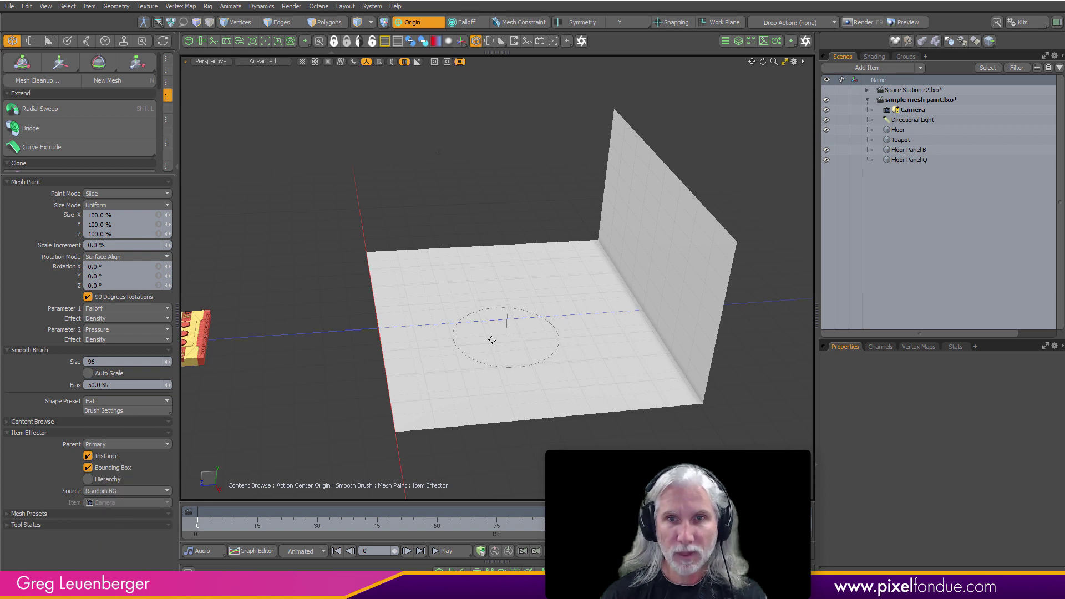
# Paint six panel instances displayed as bounding boxes, four on the ground and two on the wall
pyautogui.moveTo(467, 348); pyautogui.dragTo(441, 303)
pyautogui.moveTo(537, 369); pyautogui.dragTo(571, 365)
pyautogui.moveTo(526, 298); pyautogui.dragTo(512, 295)
pyautogui.moveTo(470, 381); pyautogui.dragTo(455, 384)
pyautogui.moveTo(513, 371)
pyautogui.keyDown('alt'); pyautogui.mouseDown()
pyautogui.moveTo(594, 345)
pyautogui.moveTo(639, 257)
pyautogui.mouseUp(); pyautogui.keyUp('alt')
pyautogui.moveTo(612, 224)
pyautogui.mouseDown()
pyautogui.moveTo(494, 243)
pyautogui.moveTo(451, 268)
pyautogui.moveTo(488, 223)
pyautogui.moveTo(533, 323)
pyautogui.moveTo(521, 300)
pyautogui.mouseUp()
pyautogui.click(666, 222)
# Turn off Bounding Box display for all six painted panel instances, and delete them
pyautogui.click(917, 189)
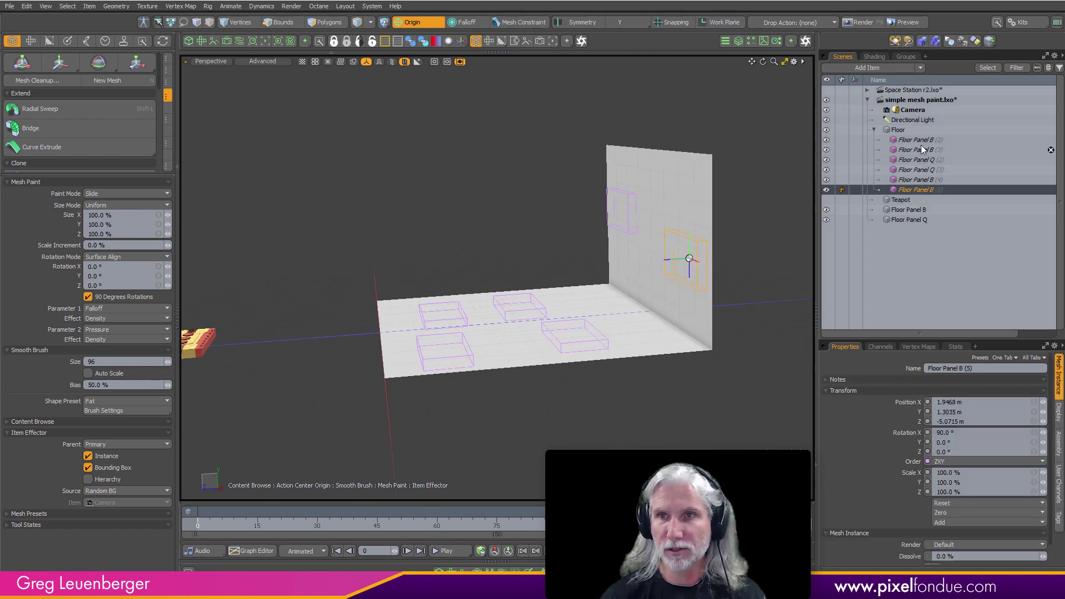
pyautogui.keyDown('shift'); pyautogui.click(920, 140); pyautogui.keyUp('shift')
pyautogui.click(1058, 413)
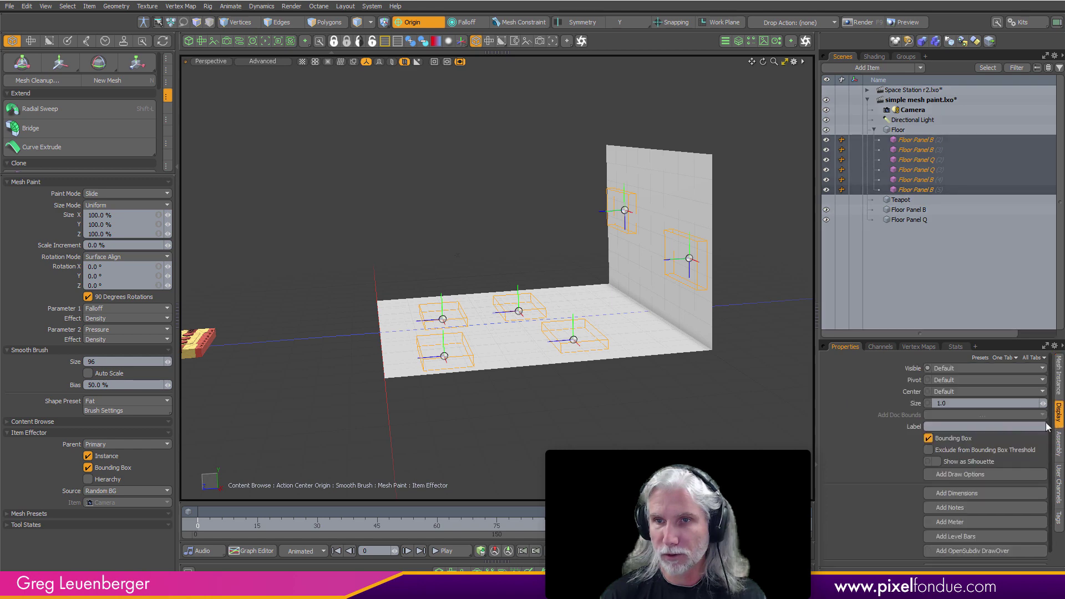
pyautogui.click(962, 442)
pyautogui.keyDown('alt'); pyautogui.moveTo(669, 393); pyautogui.dragTo(712, 427); pyautogui.keyUp('alt')
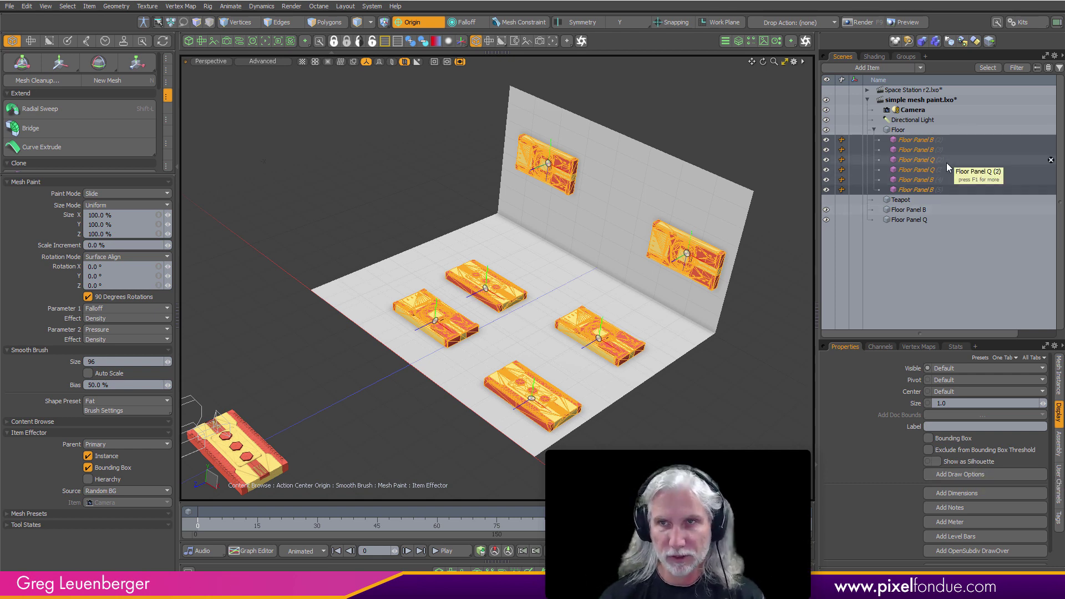
pyautogui.press('Delete')
pyautogui.click(580, 302)
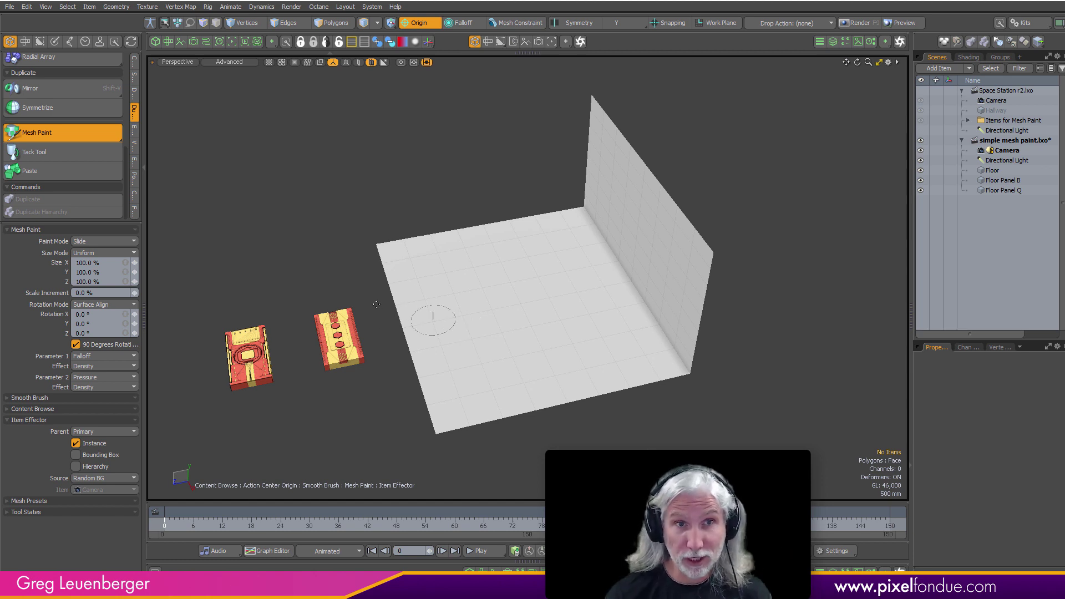
pyautogui.click(100, 241)
pyautogui.click(101, 240)
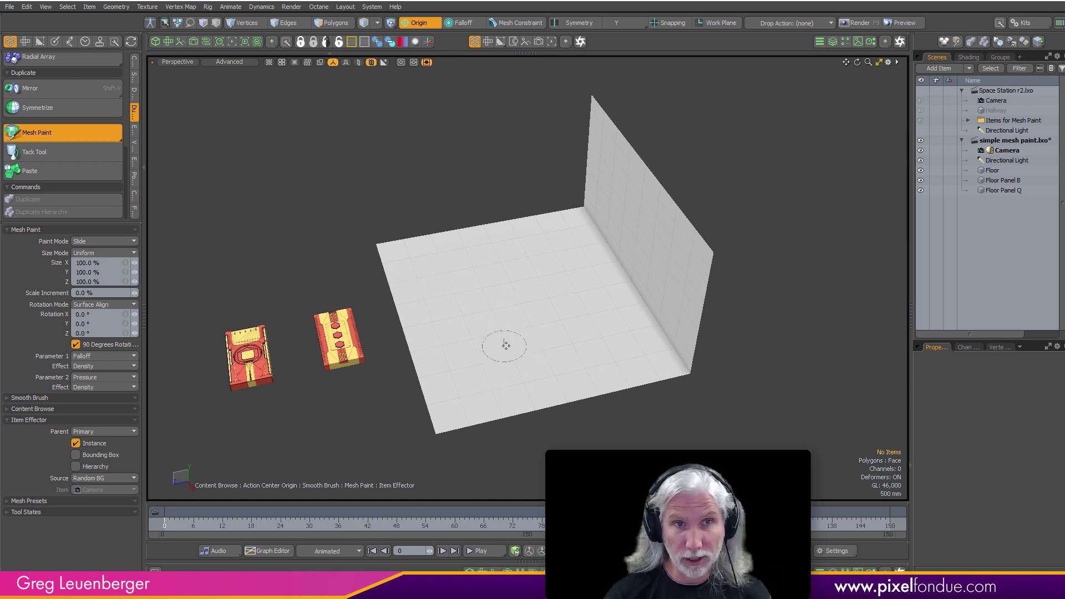
pyautogui.click(127, 307)
pyautogui.click(129, 307)
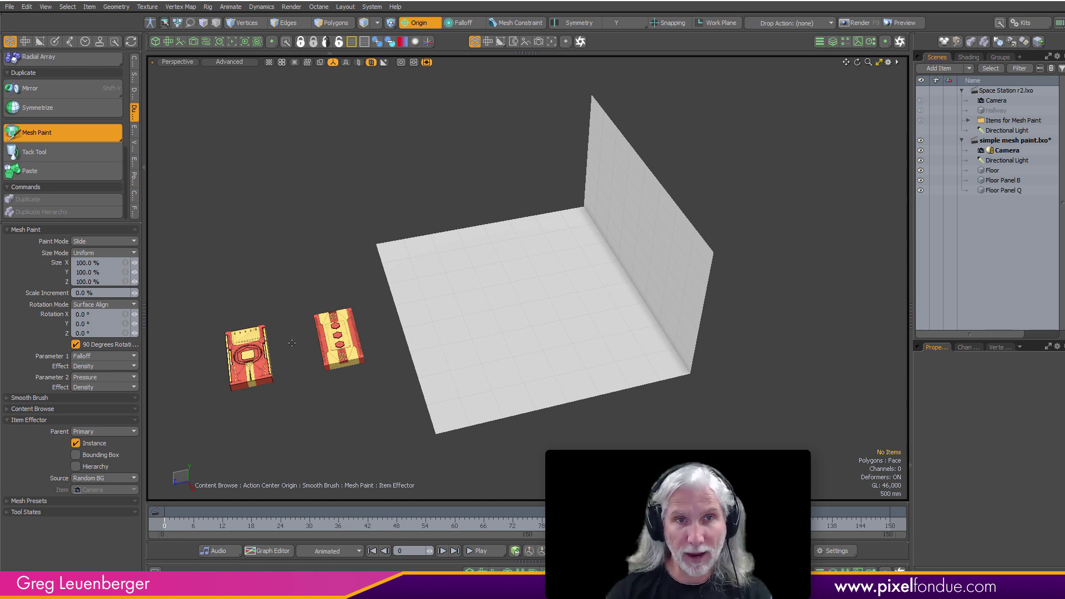
pyautogui.click(122, 253)
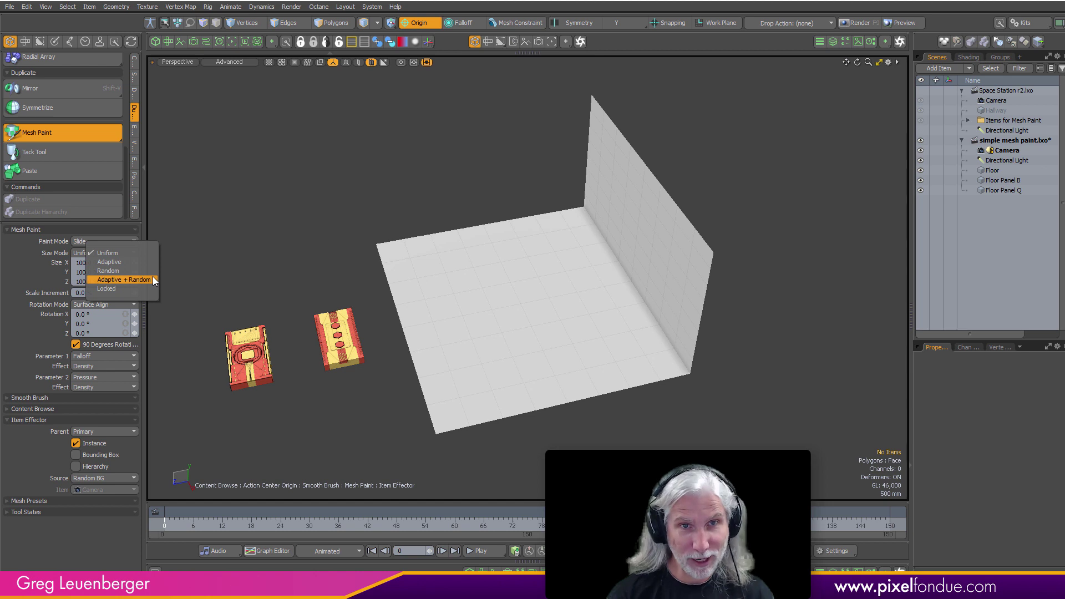
pyautogui.click(269, 204)
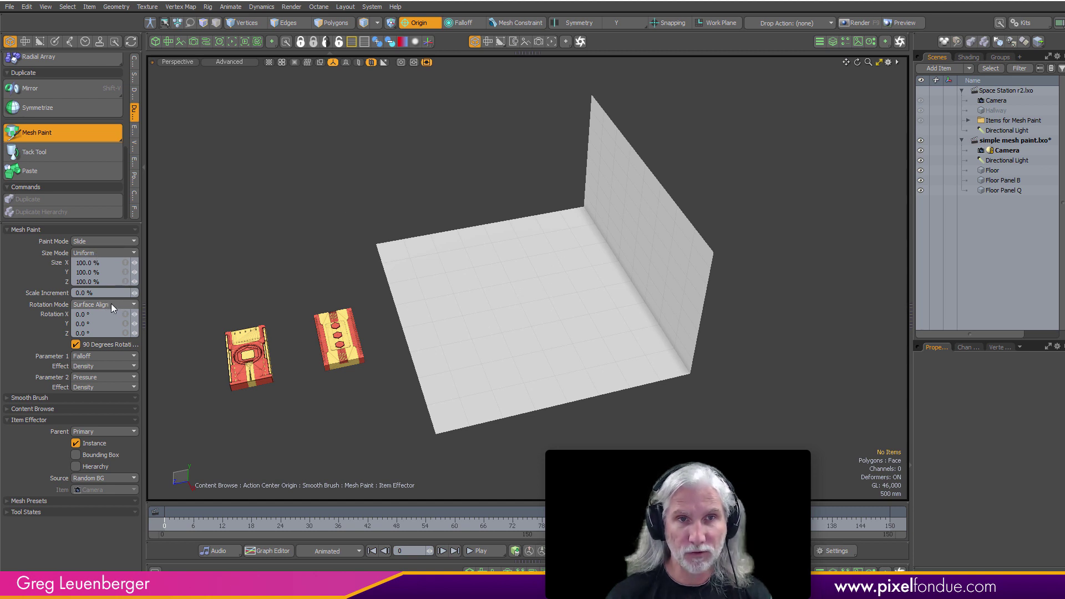
# Paint four panel instances in Slide mode with uniform size, two on the floor and two on the wall
pyautogui.moveTo(436, 288)
pyautogui.mouseDown()
pyautogui.moveTo(489, 272)
pyautogui.moveTo(540, 305)
pyautogui.moveTo(463, 347)
pyautogui.moveTo(527, 315)
pyautogui.moveTo(505, 263)
pyautogui.moveTo(419, 267)
pyautogui.moveTo(561, 264)
pyautogui.moveTo(504, 279)
pyautogui.moveTo(577, 353)
pyautogui.moveTo(480, 389)
pyautogui.moveTo(438, 286)
pyautogui.moveTo(410, 264)
pyautogui.mouseUp()
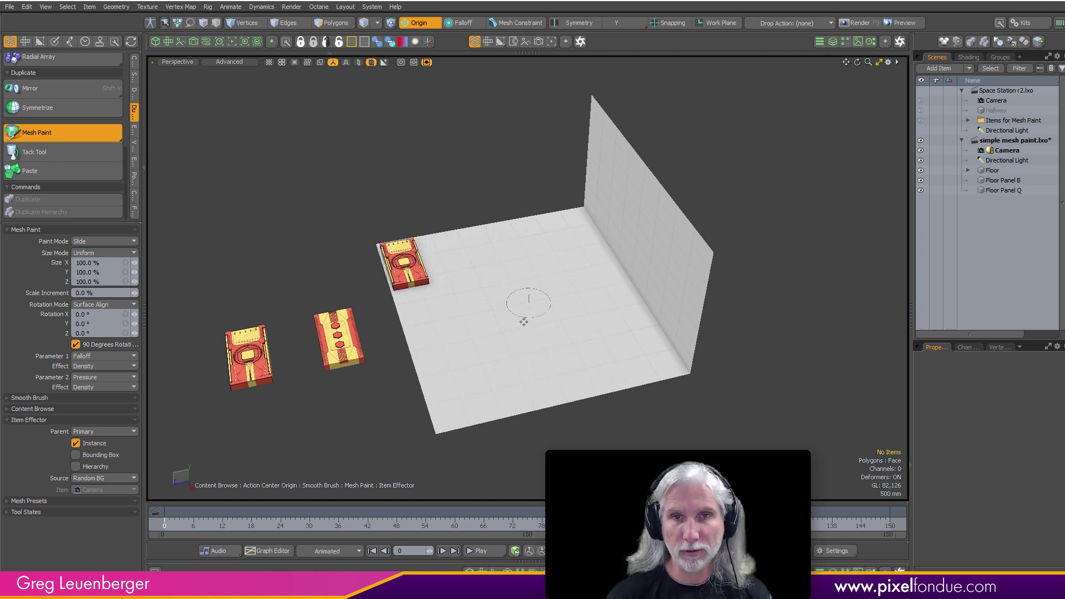
pyautogui.moveTo(529, 323)
pyautogui.keyDown('alt'); pyautogui.mouseDown()
pyautogui.moveTo(666, 282)
pyautogui.moveTo(657, 261)
pyautogui.mouseUp(); pyautogui.keyUp('alt')
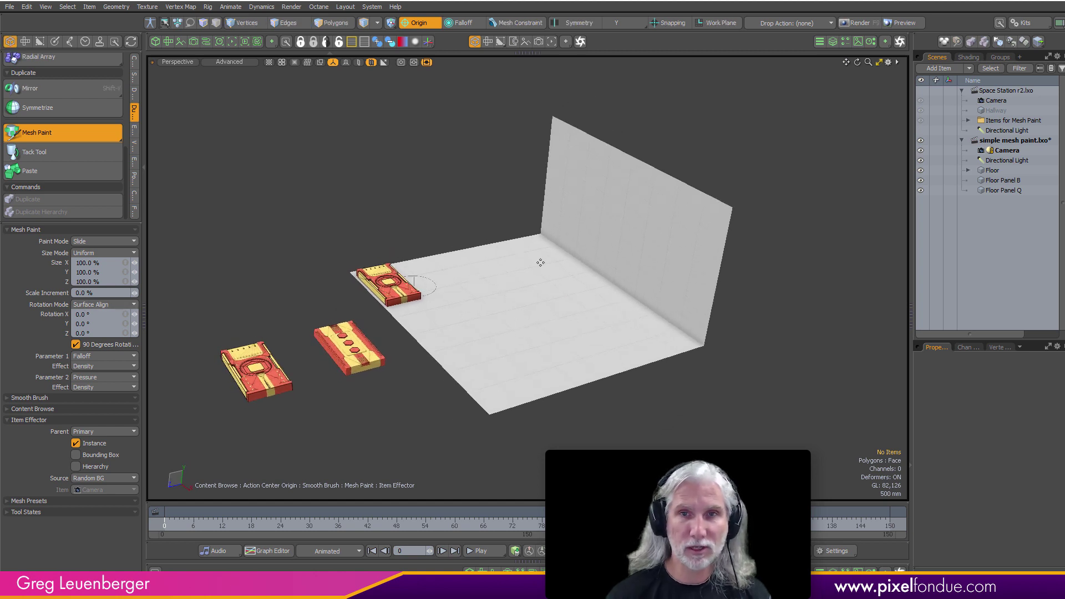
pyautogui.moveTo(585, 219)
pyautogui.mouseDown()
pyautogui.moveTo(594, 183)
pyautogui.moveTo(574, 147)
pyautogui.mouseUp()
pyautogui.moveTo(627, 207)
pyautogui.mouseDown()
pyautogui.moveTo(661, 263)
pyautogui.moveTo(583, 267)
pyautogui.moveTo(532, 295)
pyautogui.moveTo(597, 264)
pyautogui.moveTo(641, 199)
pyautogui.moveTo(530, 284)
pyautogui.moveTo(577, 326)
pyautogui.moveTo(532, 278)
pyautogui.moveTo(436, 276)
pyautogui.mouseUp()
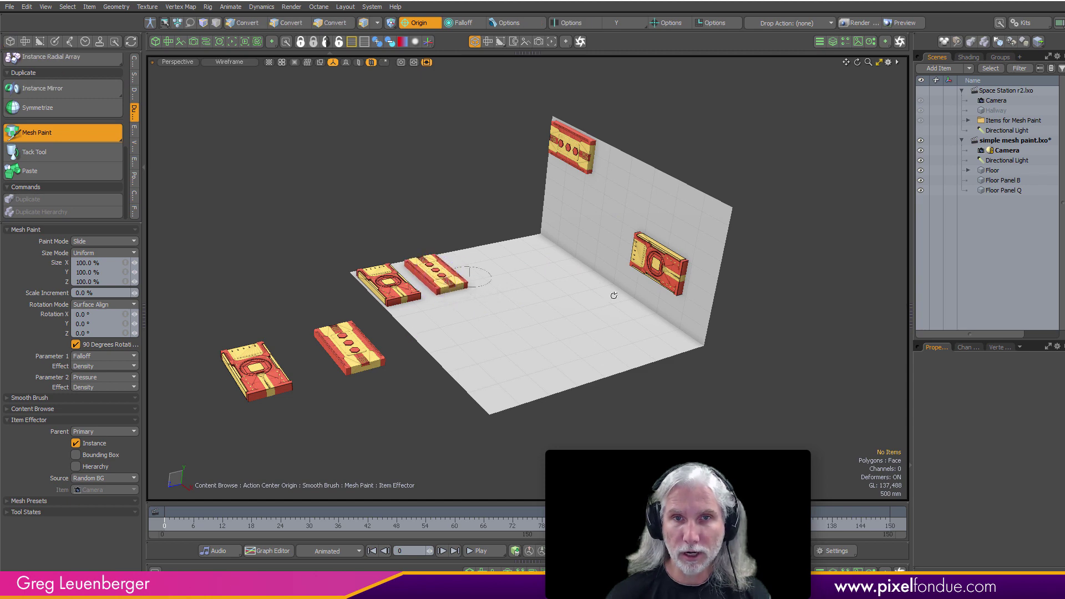
pyautogui.moveTo(614, 295)
pyautogui.keyDown('alt'); pyautogui.mouseDown()
pyautogui.moveTo(458, 426)
pyautogui.moveTo(518, 301)
pyautogui.moveTo(631, 333)
pyautogui.mouseUp(); pyautogui.keyUp('alt')
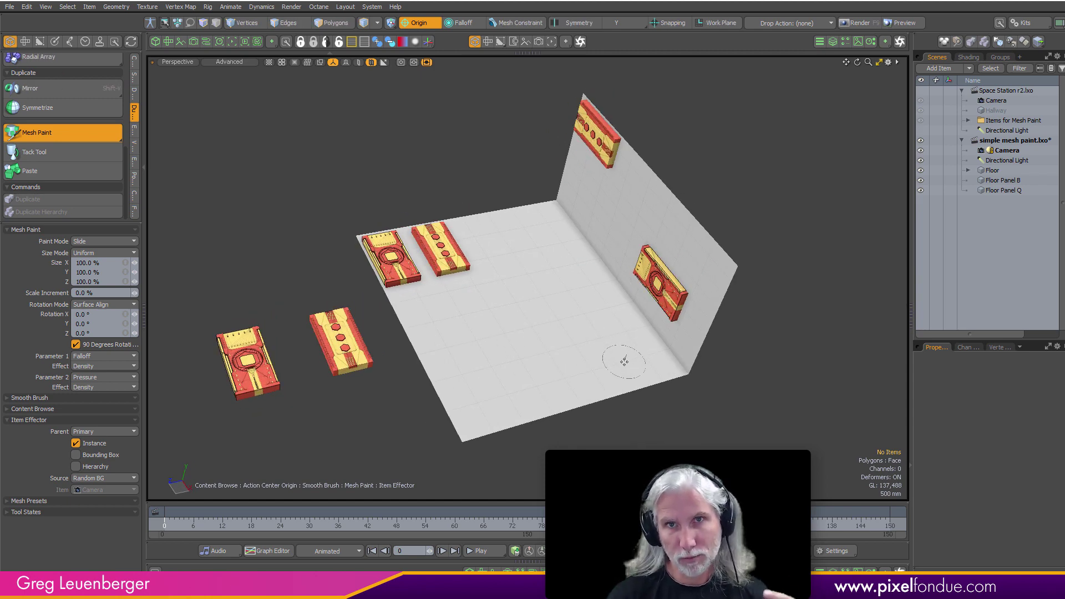
# Set the size mode to Random and paint four more panel instances of varying size on the floor
pyautogui.click(104, 243)
pyautogui.click(145, 214)
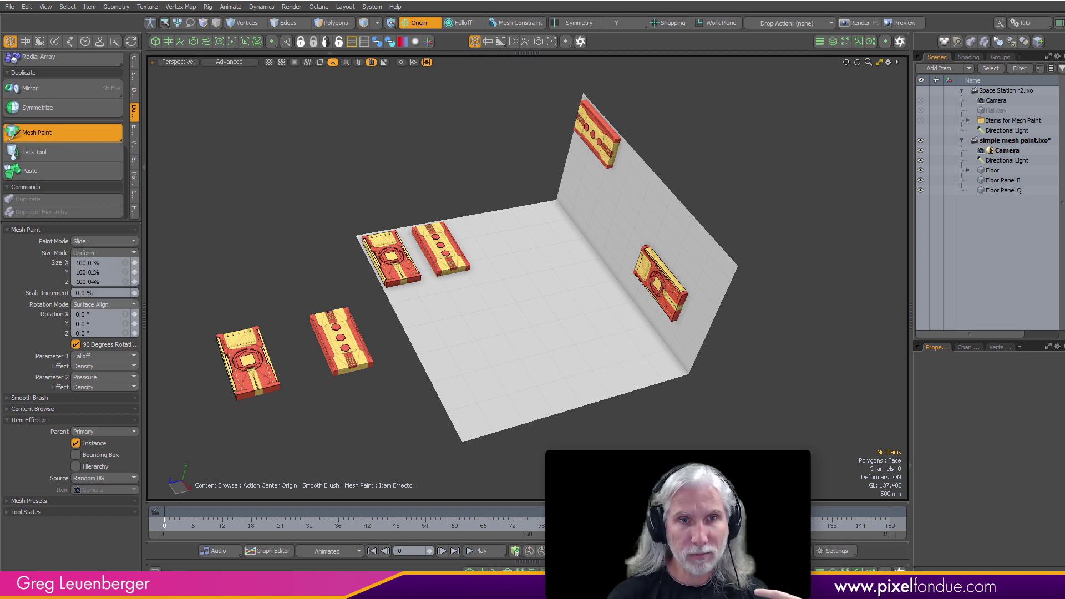
pyautogui.click(101, 253)
pyautogui.click(105, 271)
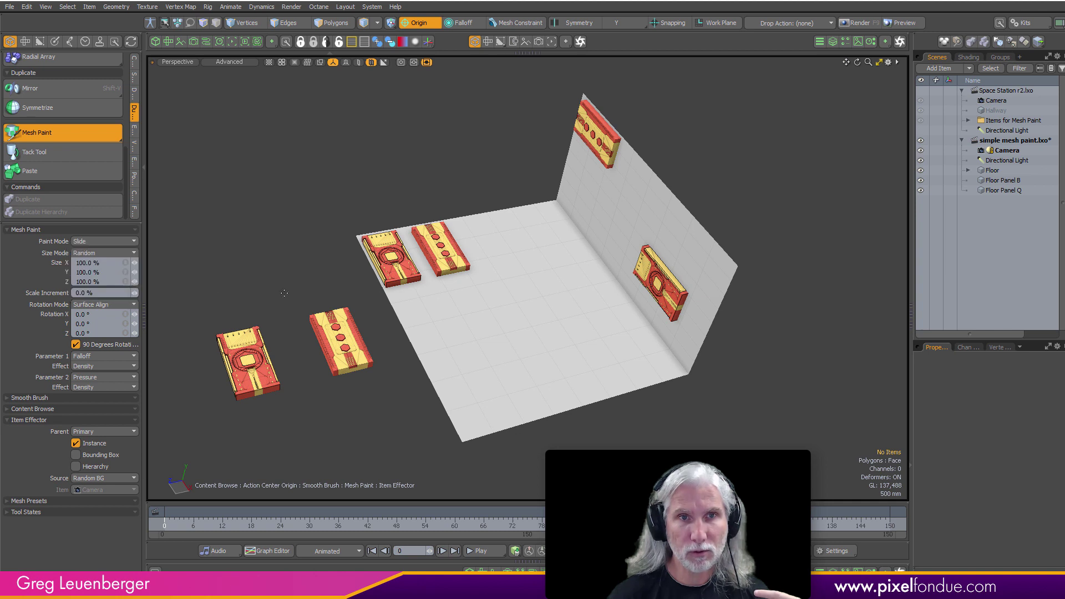
pyautogui.moveTo(498, 369)
pyautogui.mouseDown()
pyautogui.moveTo(527, 327)
pyautogui.moveTo(553, 332)
pyautogui.mouseUp()
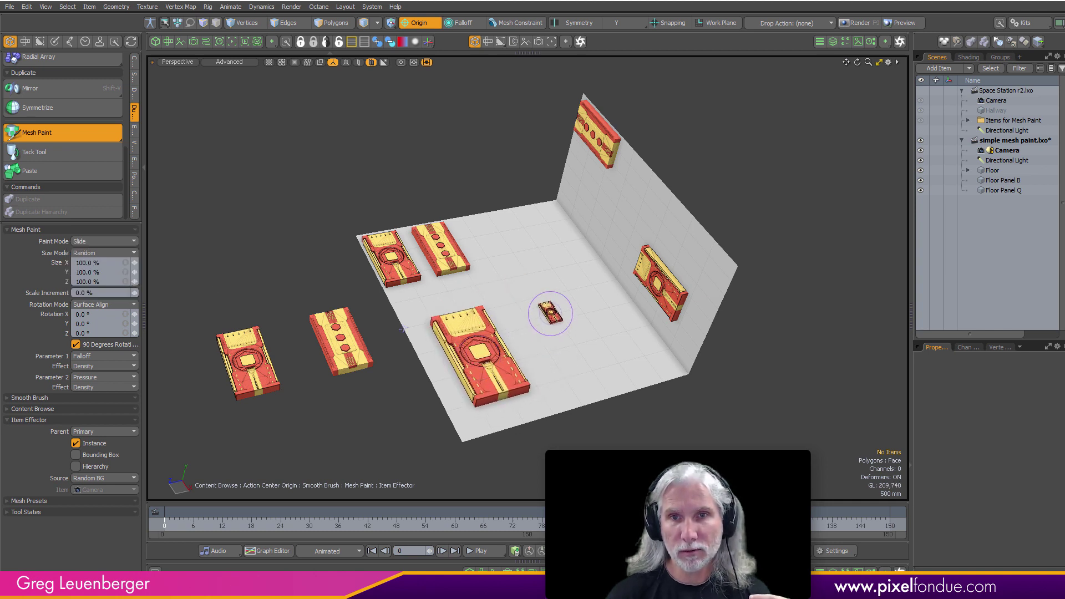
pyautogui.click(557, 335)
pyautogui.click(521, 254)
pyautogui.click(587, 300)
pyautogui.moveTo(587, 300); pyautogui.dragTo(582, 343)
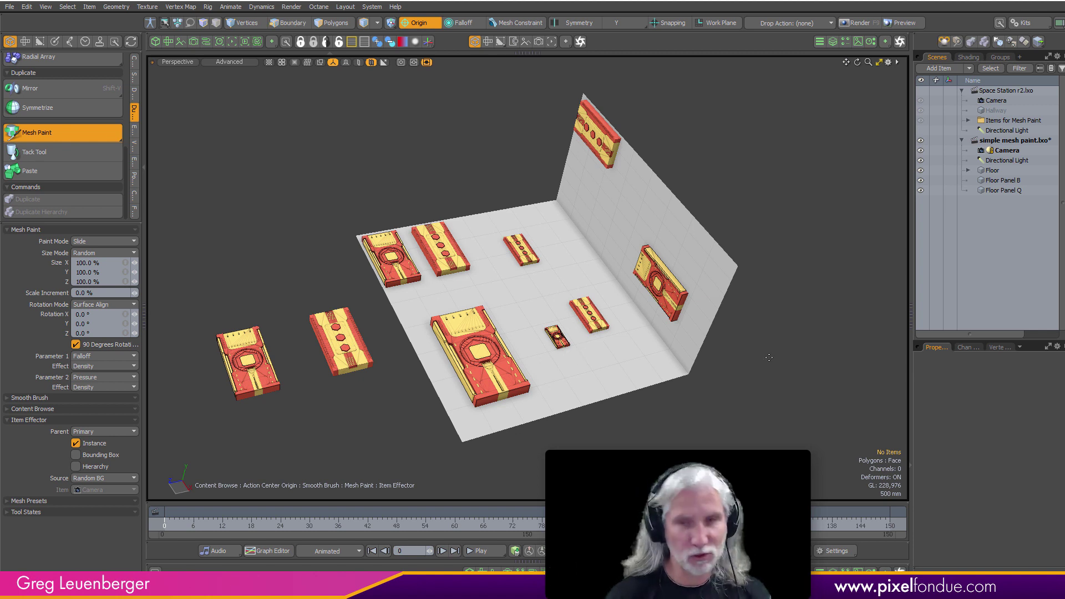
# Undo all the painted panel instances on the floor and wall, along with the Random size mode
pyautogui.hotkey('ctrl', 'z')
pyautogui.hotkey('ctrl', 'z')
pyautogui.hotkey('ctrl', 'z')
pyautogui.hotkey('ctrl', 'z')
pyautogui.hotkey('ctrl', 'z')
pyautogui.hotkey('ctrl', 'z')
pyautogui.hotkey('ctrl', 'z')
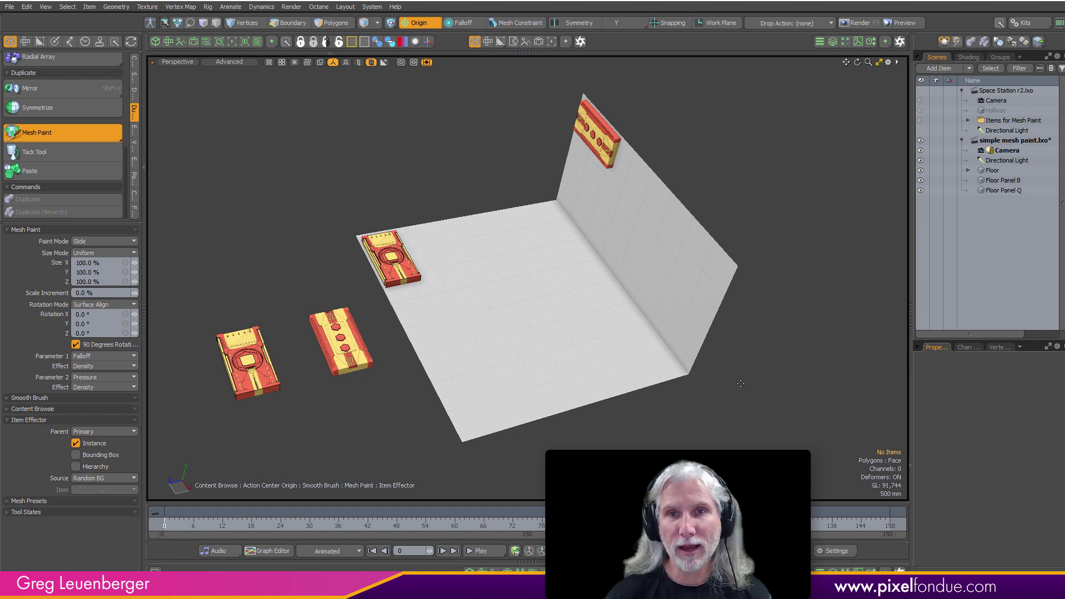
pyautogui.hotkey('ctrl', 'z')
pyautogui.hotkey('ctrl', 'z')
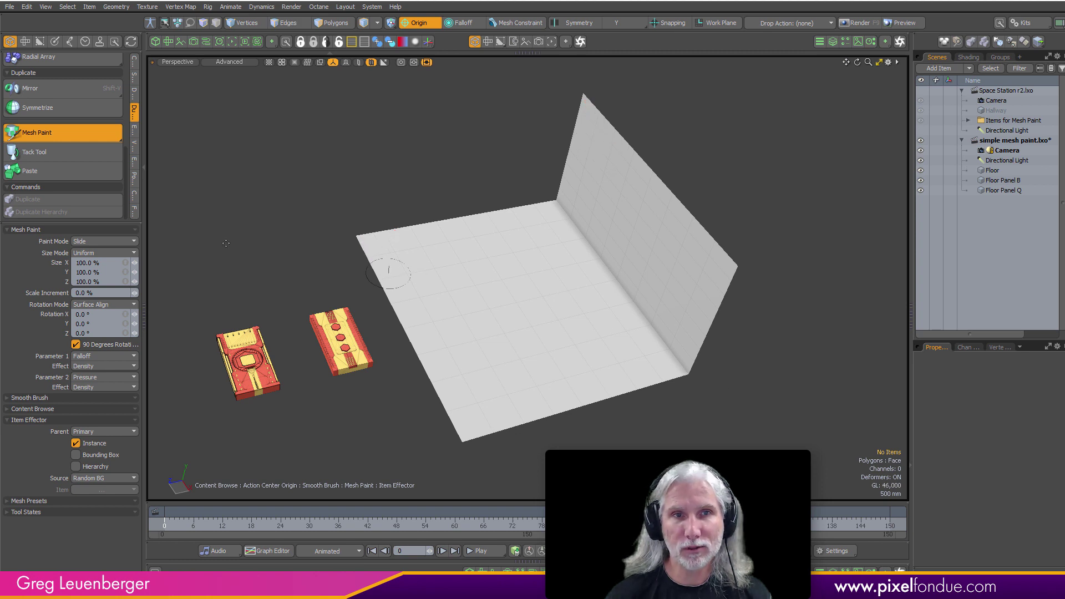
# Switch the paint mode to Drop and place one panel on the floor at about 371% and one on the wall at about 316%
pyautogui.click(107, 241)
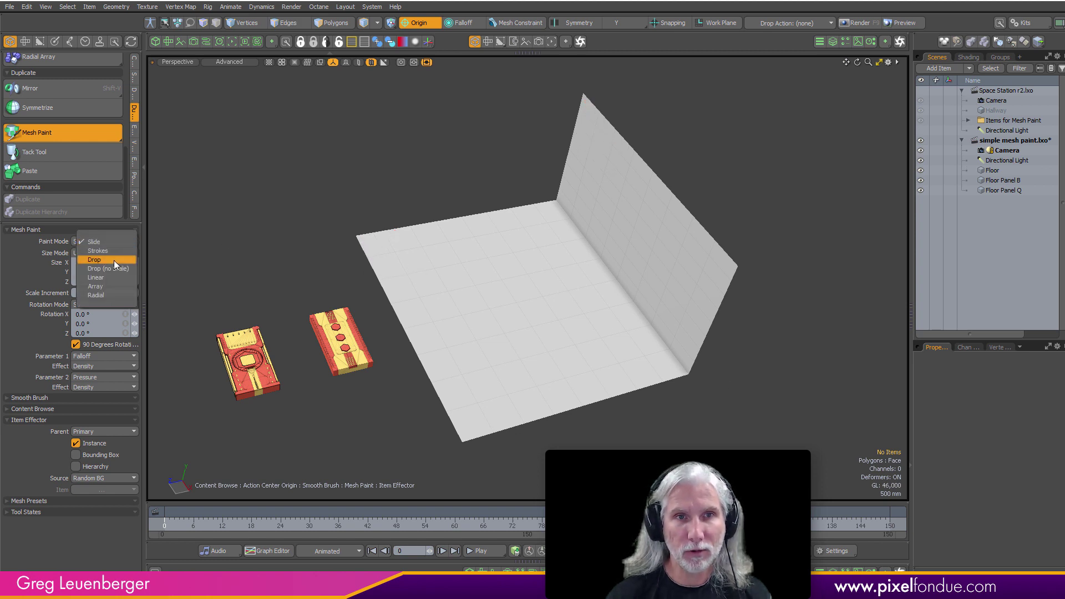
pyautogui.click(114, 260)
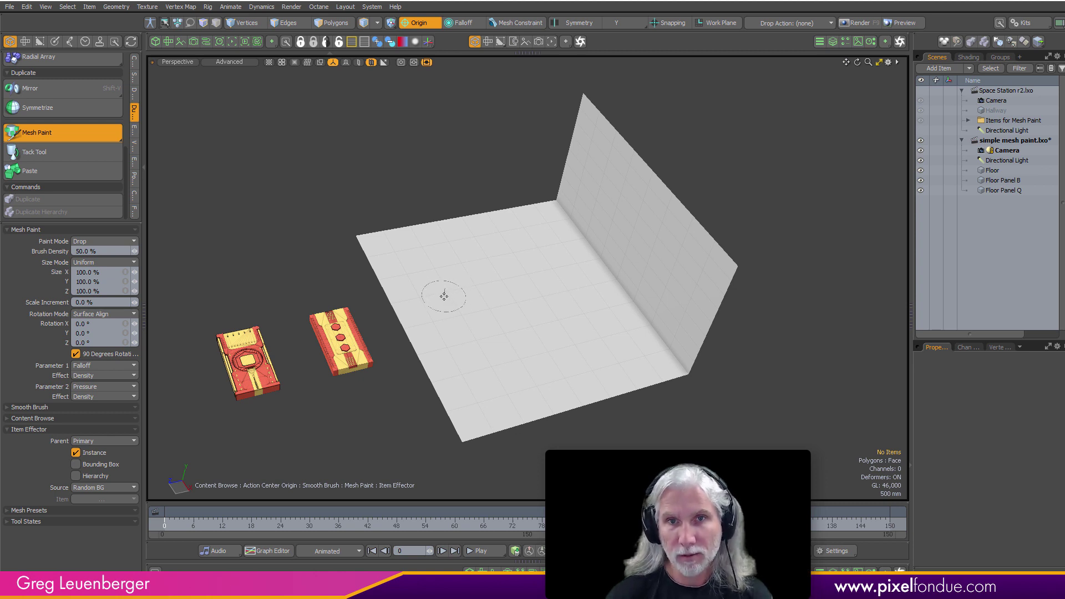
pyautogui.moveTo(444, 297)
pyautogui.mouseDown()
pyautogui.moveTo(403, 329)
pyautogui.moveTo(452, 298)
pyautogui.moveTo(494, 299)
pyautogui.moveTo(485, 296)
pyautogui.mouseUp()
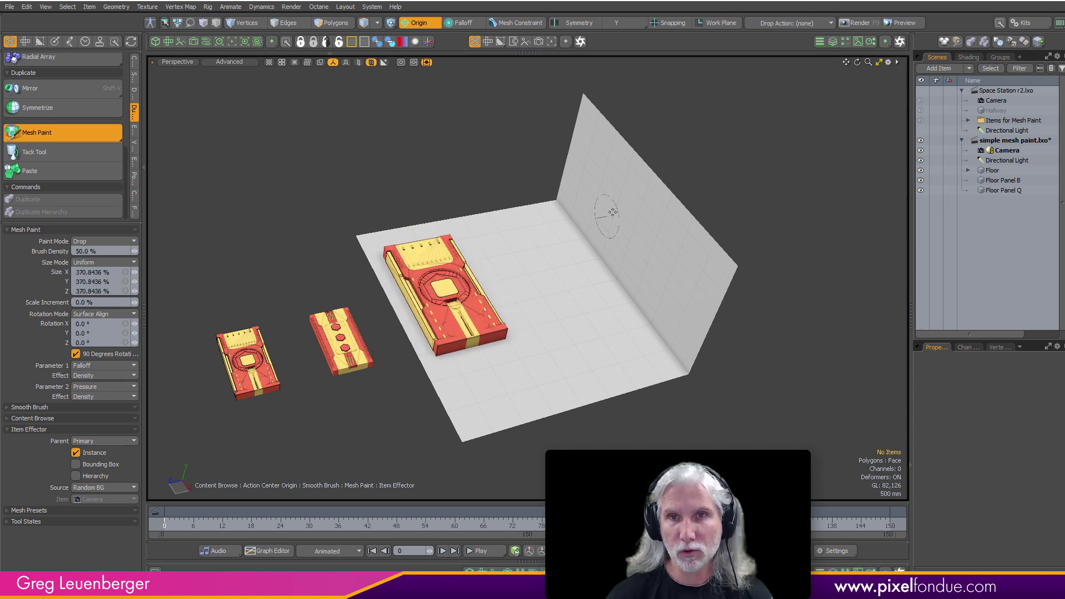
pyautogui.moveTo(610, 202); pyautogui.dragTo(648, 199)
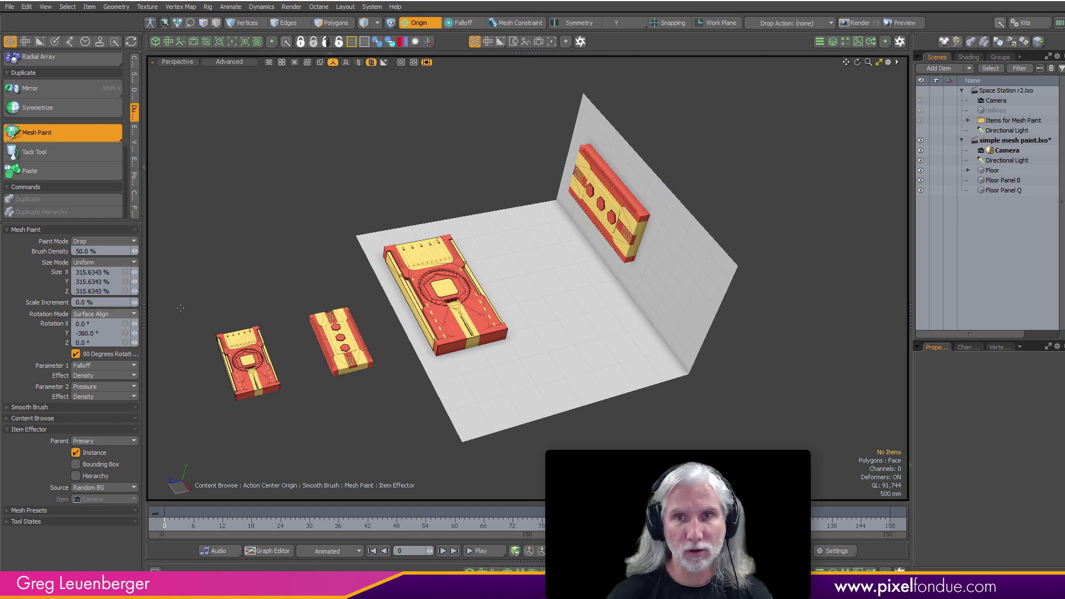
pyautogui.moveTo(581, 361)
pyautogui.mouseDown()
pyautogui.moveTo(676, 318)
pyautogui.moveTo(699, 276)
pyautogui.mouseUp()
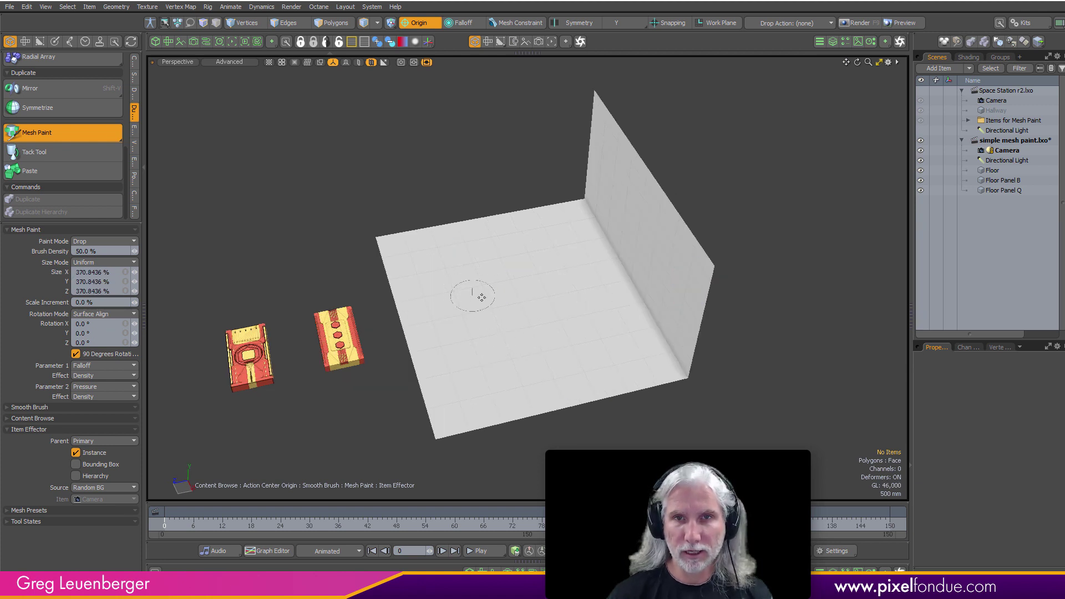
# Drop a single hexagon panel on the floor, scaling and rotating it to about 317% size and -360° around Y
pyautogui.moveTo(465, 297)
pyautogui.mouseDown()
pyautogui.moveTo(401, 328)
pyautogui.moveTo(441, 294)
pyautogui.moveTo(443, 254)
pyautogui.mouseUp()
pyautogui.moveTo(483, 325); pyautogui.dragTo(436, 260)
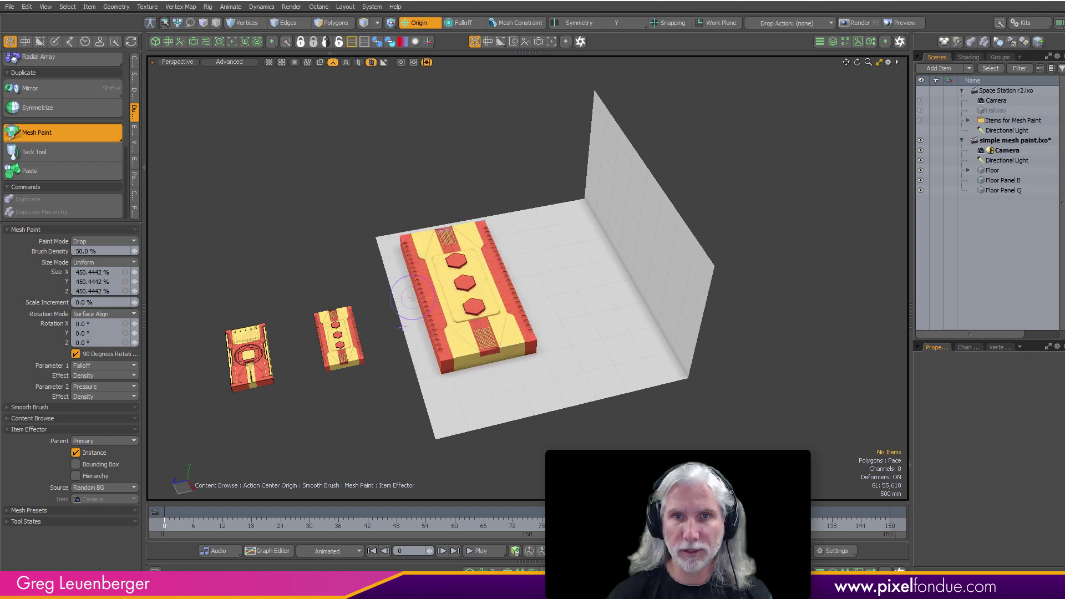
pyautogui.moveTo(475, 306); pyautogui.dragTo(467, 308)
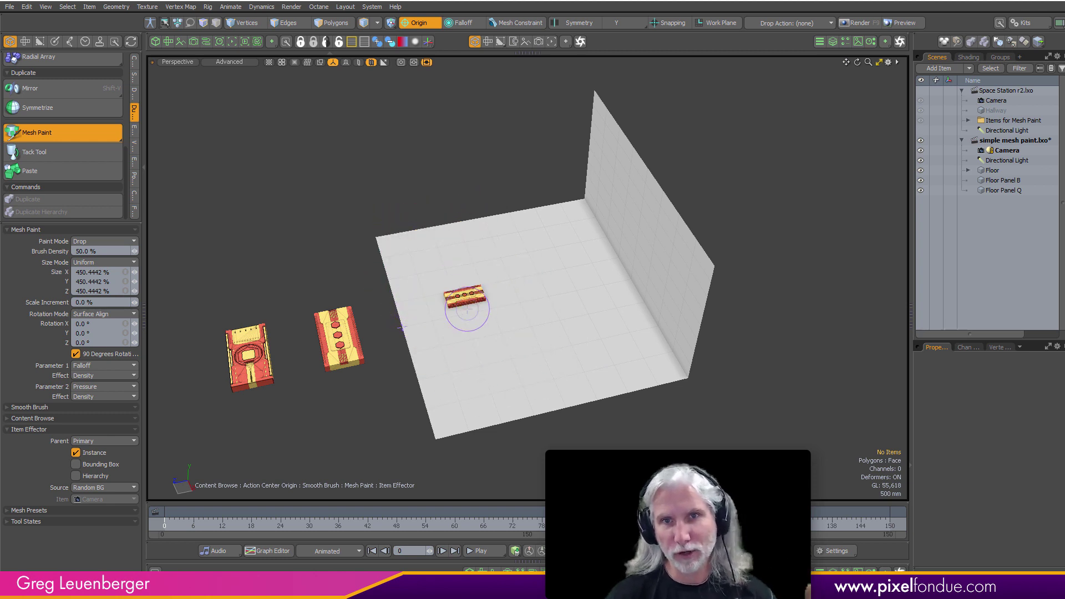
pyautogui.moveTo(499, 276)
pyautogui.mouseDown()
pyautogui.moveTo(481, 328)
pyautogui.moveTo(424, 296)
pyautogui.mouseUp()
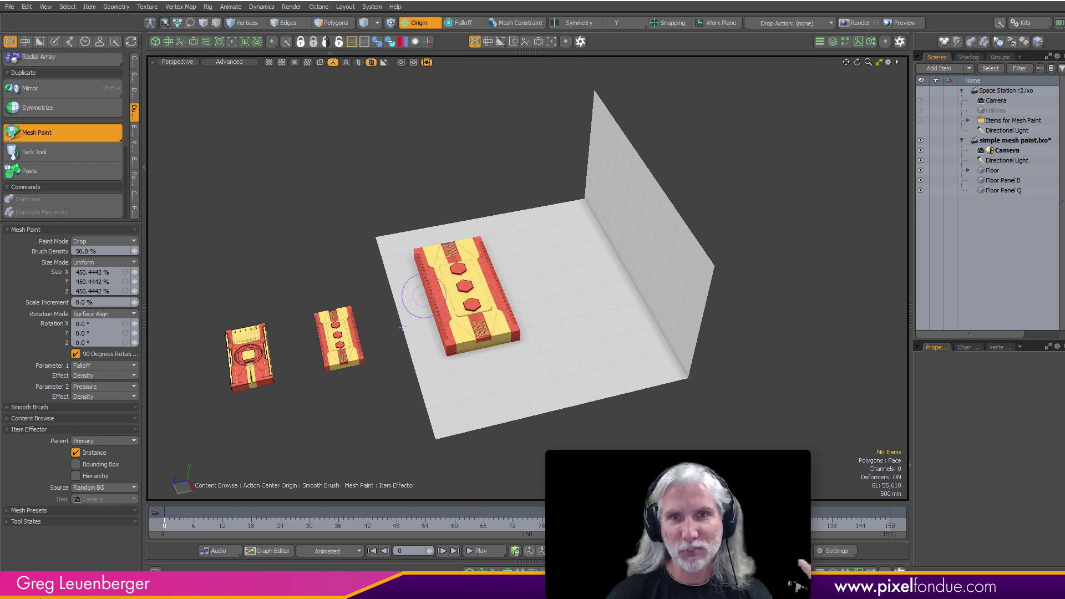
pyautogui.moveTo(491, 312)
pyautogui.mouseDown()
pyautogui.moveTo(450, 316)
pyautogui.moveTo(482, 294)
pyautogui.moveTo(468, 269)
pyautogui.moveTo(497, 283)
pyautogui.moveTo(488, 288)
pyautogui.moveTo(497, 281)
pyautogui.moveTo(478, 288)
pyautogui.moveTo(534, 285)
pyautogui.mouseUp()
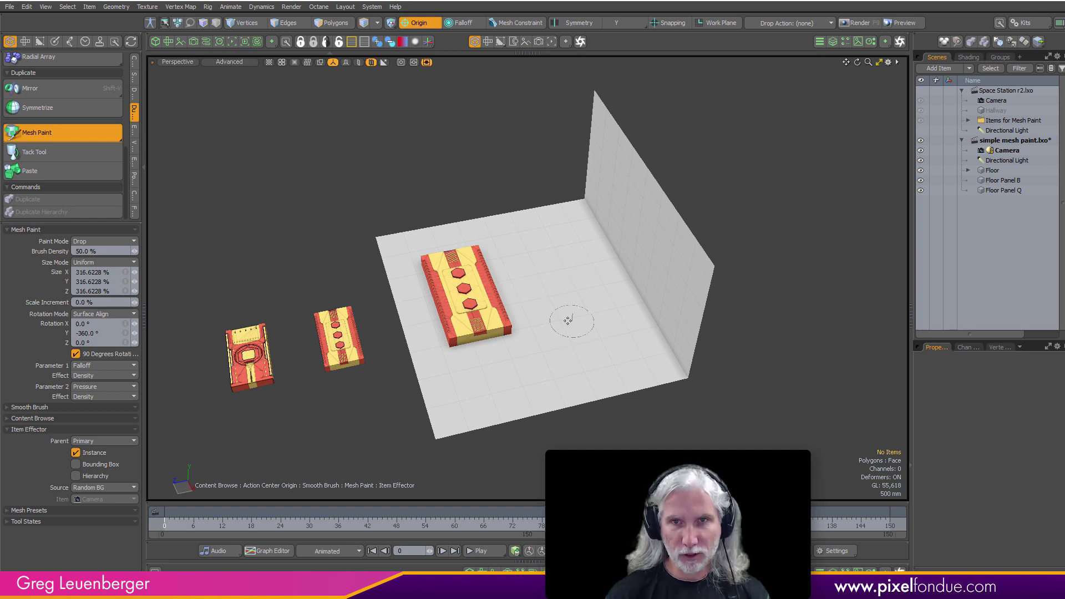
# Drop three round-detail panels, two on the floor at about 261% and 206%, and one on the wall at about 202%
pyautogui.moveTo(551, 285); pyautogui.dragTo(582, 288)
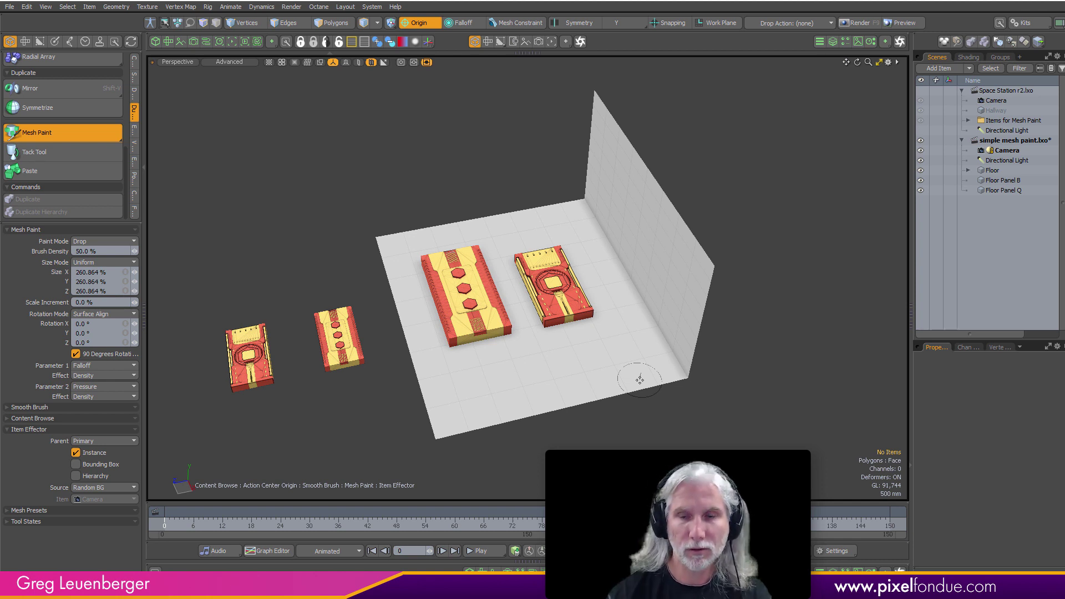
pyautogui.moveTo(507, 370)
pyautogui.mouseDown()
pyautogui.moveTo(542, 380)
pyautogui.moveTo(530, 374)
pyautogui.moveTo(541, 371)
pyautogui.moveTo(551, 390)
pyautogui.mouseUp()
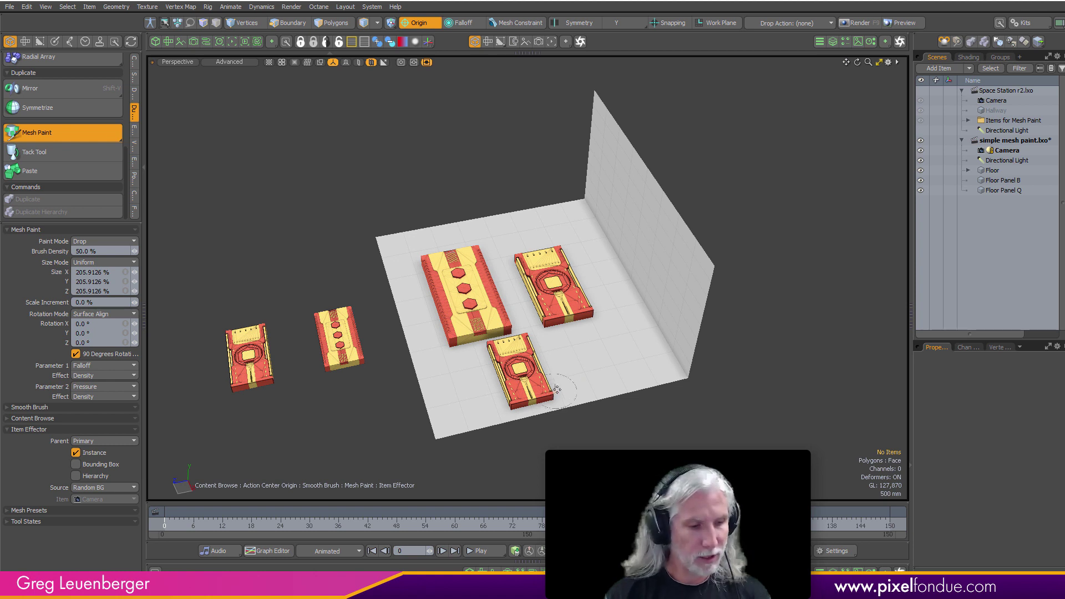
pyautogui.moveTo(657, 244)
pyautogui.mouseDown()
pyautogui.moveTo(621, 228)
pyautogui.moveTo(635, 233)
pyautogui.mouseUp()
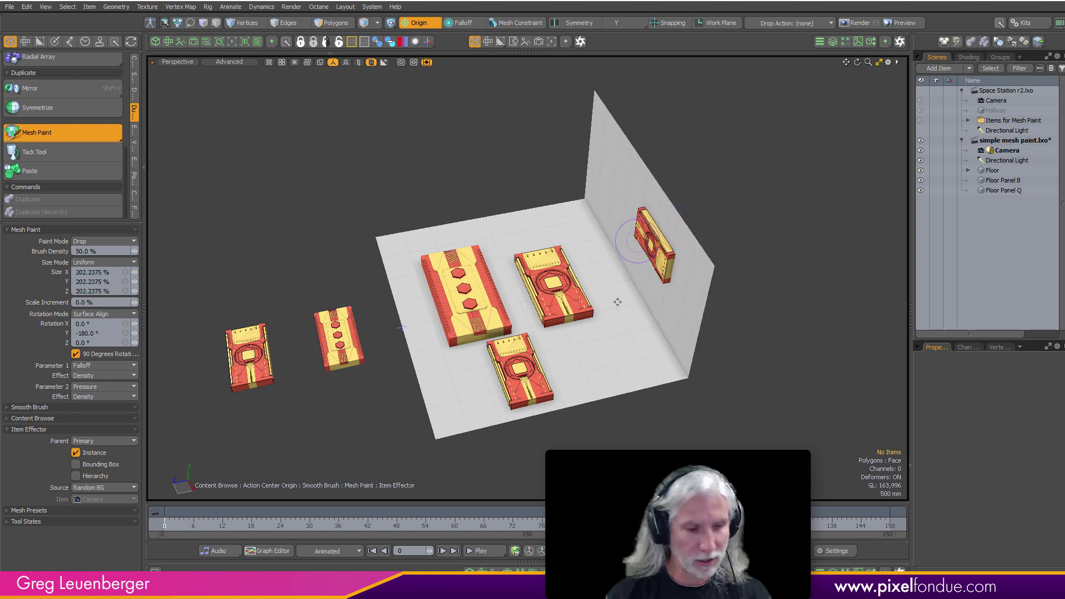
# Undo the four scaled panels dropped on the floor and wall
pyautogui.hotkey('ctrl', 'z')
pyautogui.hotkey('ctrl', 'z')
pyautogui.hotkey('ctrl', 'z')
pyautogui.hotkey('ctrl', 'z')
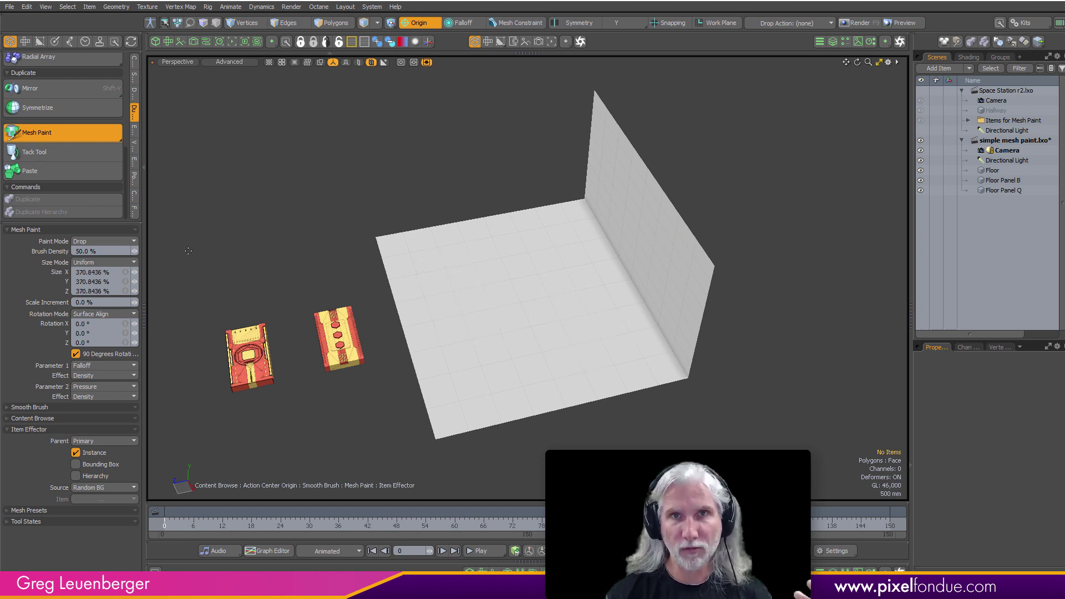
# Set the paint mode to Drop (no Scale) and drop a panel near the middle of the floor, rotated -180° around Y
pyautogui.click(118, 241)
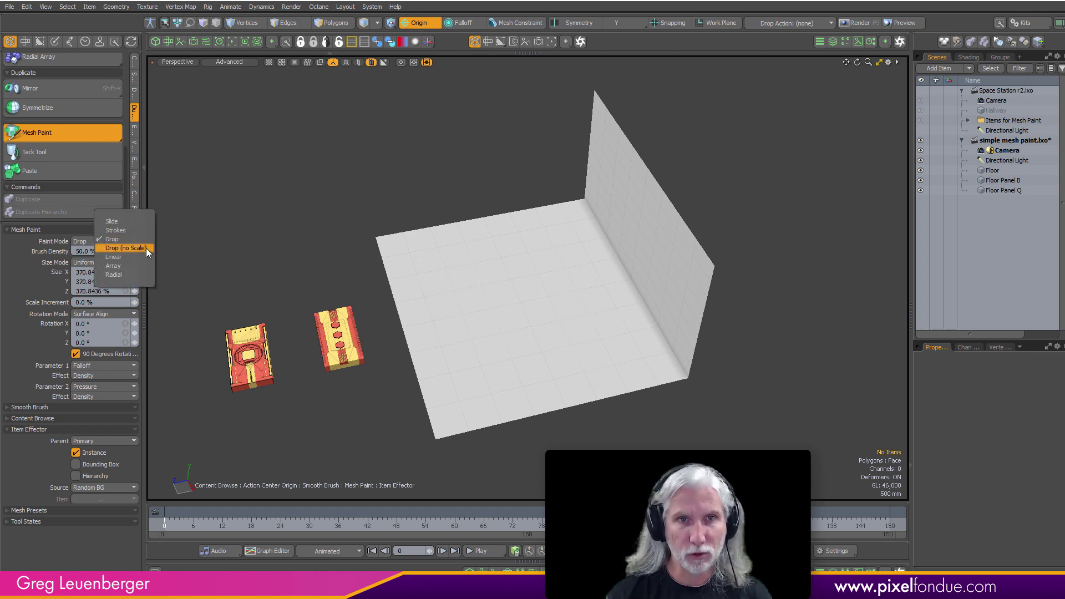
pyautogui.click(126, 248)
pyautogui.click(488, 302)
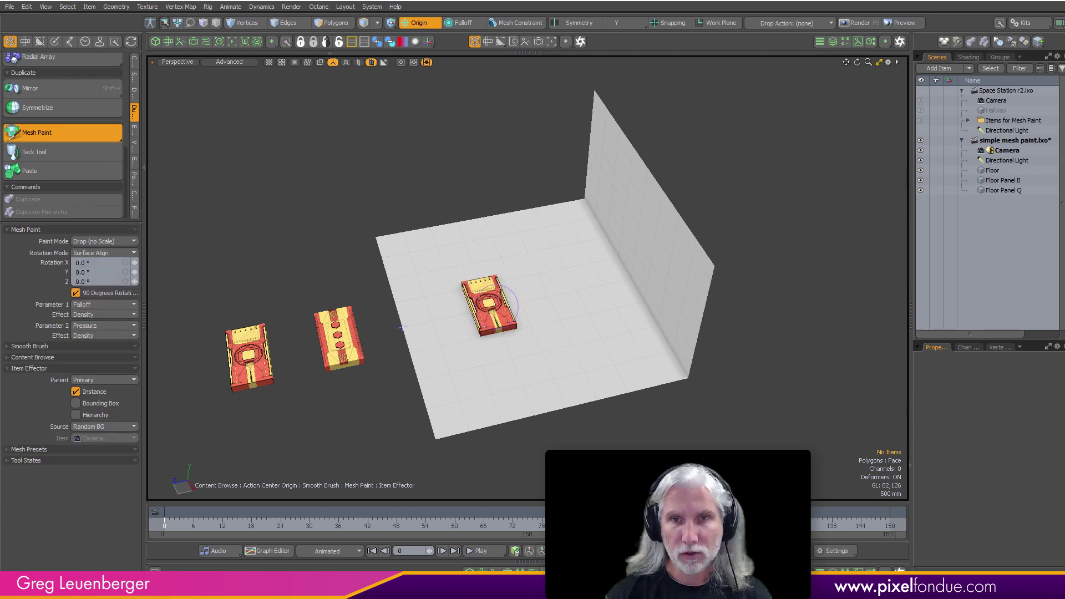
pyautogui.moveTo(547, 294); pyautogui.dragTo(439, 248)
pyautogui.moveTo(439, 247)
pyautogui.mouseDown(button='right')
pyautogui.moveTo(509, 240)
pyautogui.moveTo(544, 267)
pyautogui.moveTo(499, 352)
pyautogui.moveTo(392, 327)
pyautogui.mouseUp(button='right')
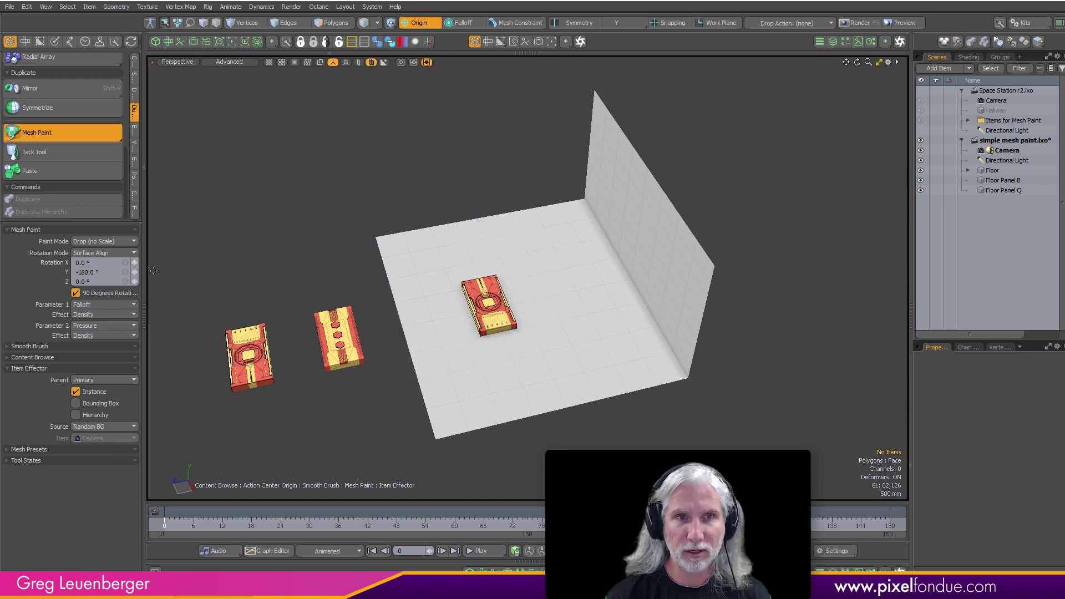
# Drop two more panels on the floor and, with 90 Degrees Rotation enabled, a hexagon panel on the wall
pyautogui.moveTo(527, 364)
pyautogui.mouseDown()
pyautogui.moveTo(554, 360)
pyautogui.moveTo(542, 311)
pyautogui.moveTo(507, 327)
pyautogui.moveTo(493, 371)
pyautogui.moveTo(566, 389)
pyautogui.moveTo(588, 351)
pyautogui.mouseUp()
pyautogui.moveTo(562, 271)
pyautogui.mouseDown()
pyautogui.moveTo(578, 248)
pyautogui.moveTo(522, 267)
pyautogui.moveTo(544, 294)
pyautogui.moveTo(571, 278)
pyautogui.moveTo(521, 264)
pyautogui.moveTo(525, 273)
pyautogui.moveTo(500, 292)
pyautogui.moveTo(507, 269)
pyautogui.mouseUp()
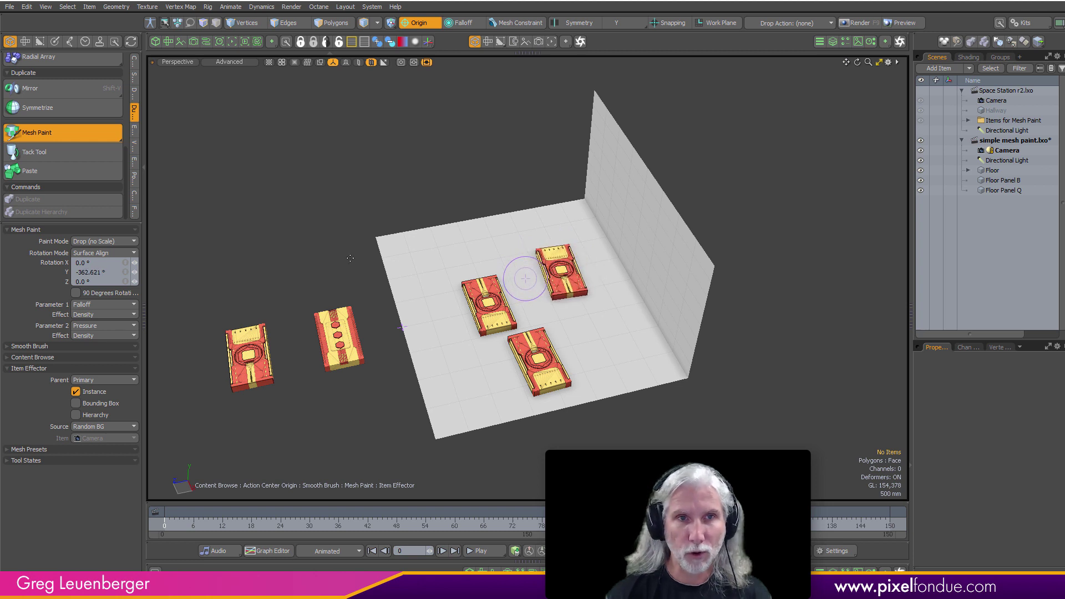
pyautogui.click(112, 242)
pyautogui.click(122, 242)
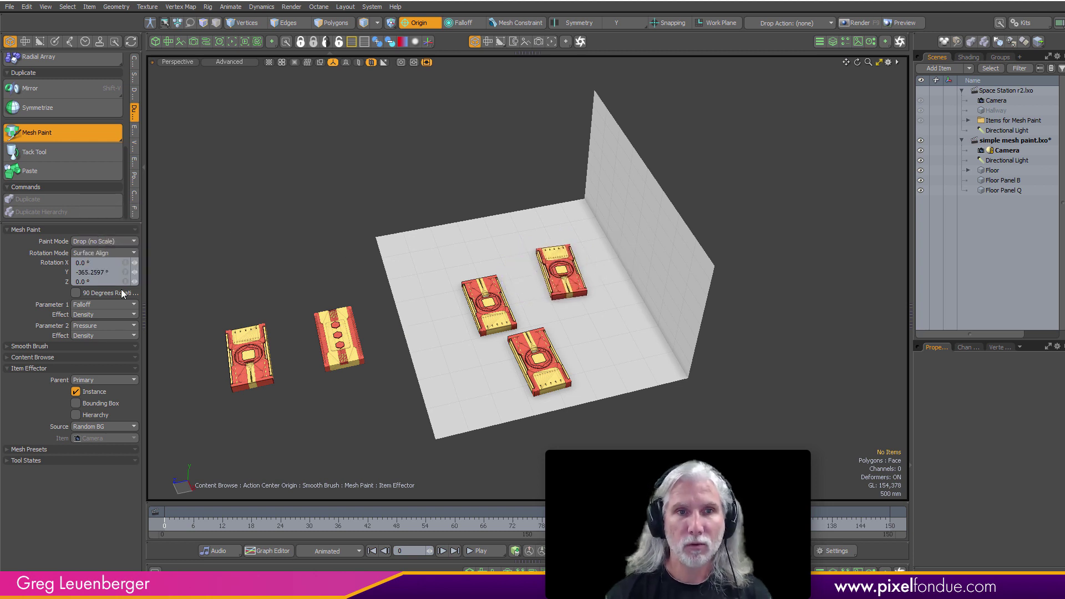
pyautogui.click(655, 241)
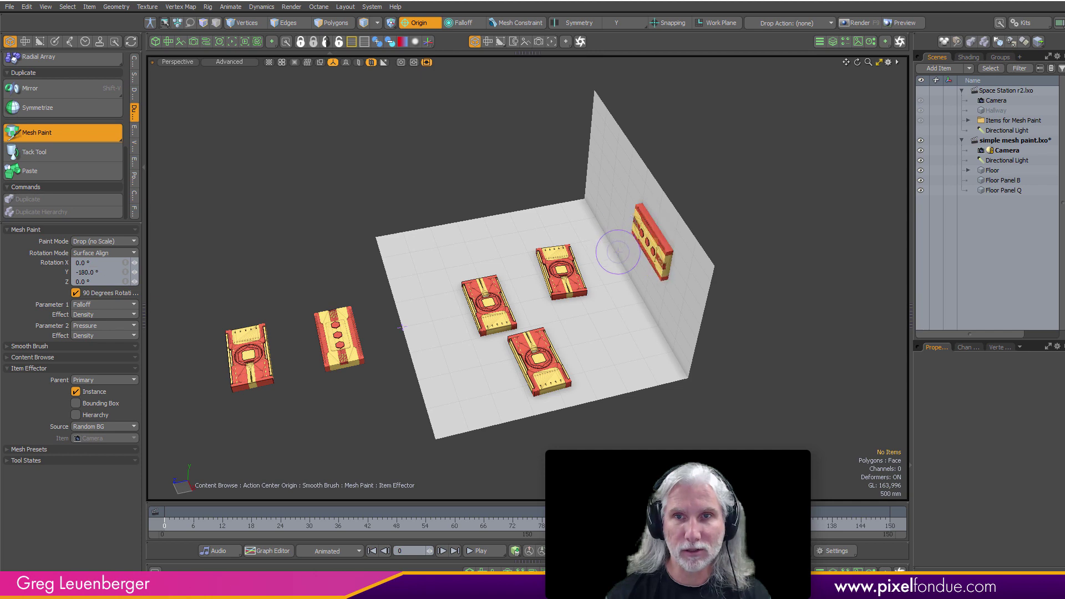
# Turn off 90 Degrees Rotation and drop a hexagon panel near the floor's far corner, freely rotated to about -267° around Y
pyautogui.click(108, 293)
pyautogui.moveTo(516, 299)
pyautogui.keyDown('alt'); pyautogui.mouseDown()
pyautogui.moveTo(560, 297)
pyautogui.moveTo(549, 313)
pyautogui.mouseUp(); pyautogui.keyUp('alt')
pyautogui.moveTo(426, 259)
pyautogui.mouseDown()
pyautogui.moveTo(490, 249)
pyautogui.moveTo(447, 289)
pyautogui.moveTo(397, 254)
pyautogui.moveTo(459, 244)
pyautogui.moveTo(417, 281)
pyautogui.moveTo(405, 262)
pyautogui.moveTo(461, 253)
pyautogui.mouseUp()
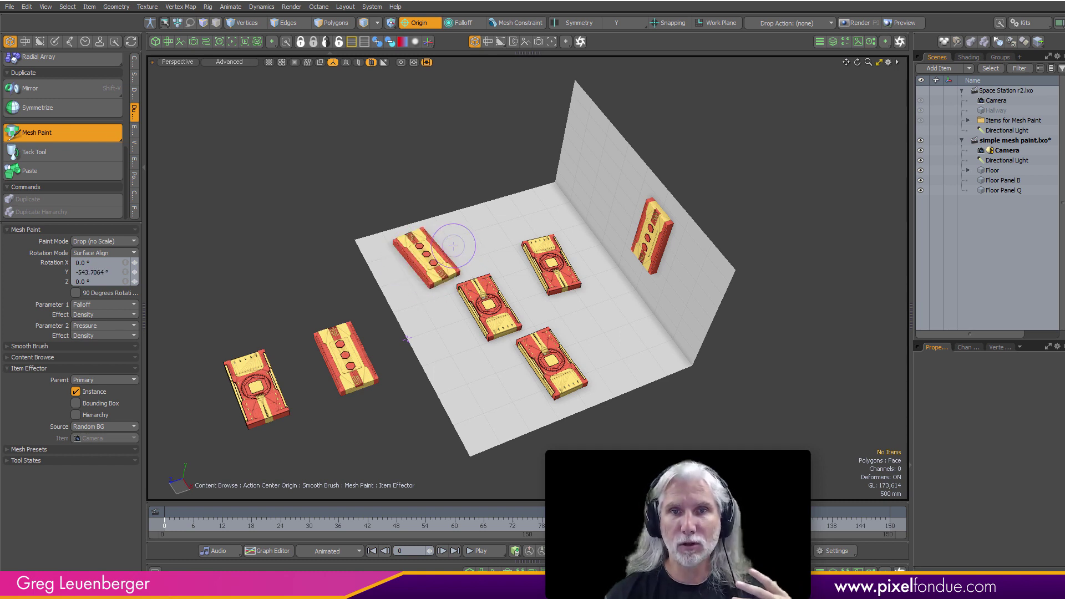
pyautogui.moveTo(442, 270); pyautogui.dragTo(444, 273)
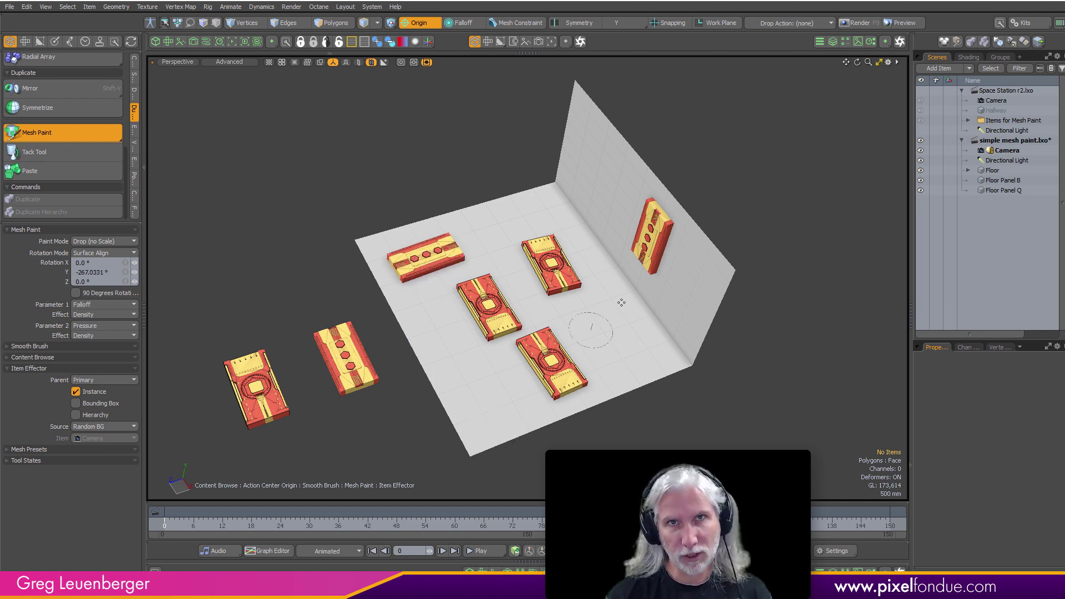
# Set the paint mode to Slide and place one panel on the wall and another near the floor's front corner
pyautogui.click(105, 243)
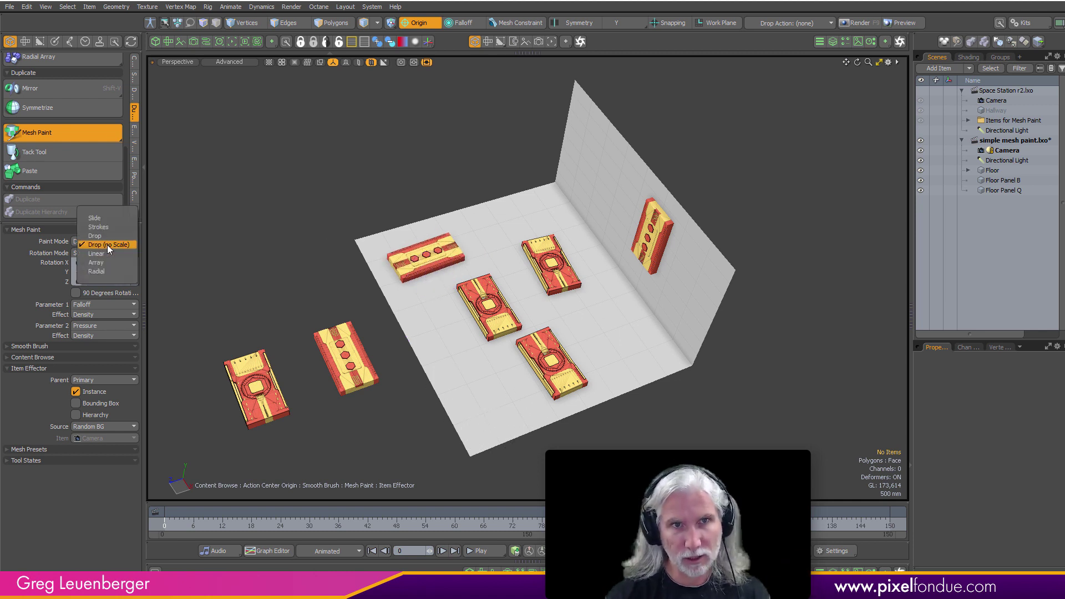
pyautogui.click(119, 218)
pyautogui.click(607, 191)
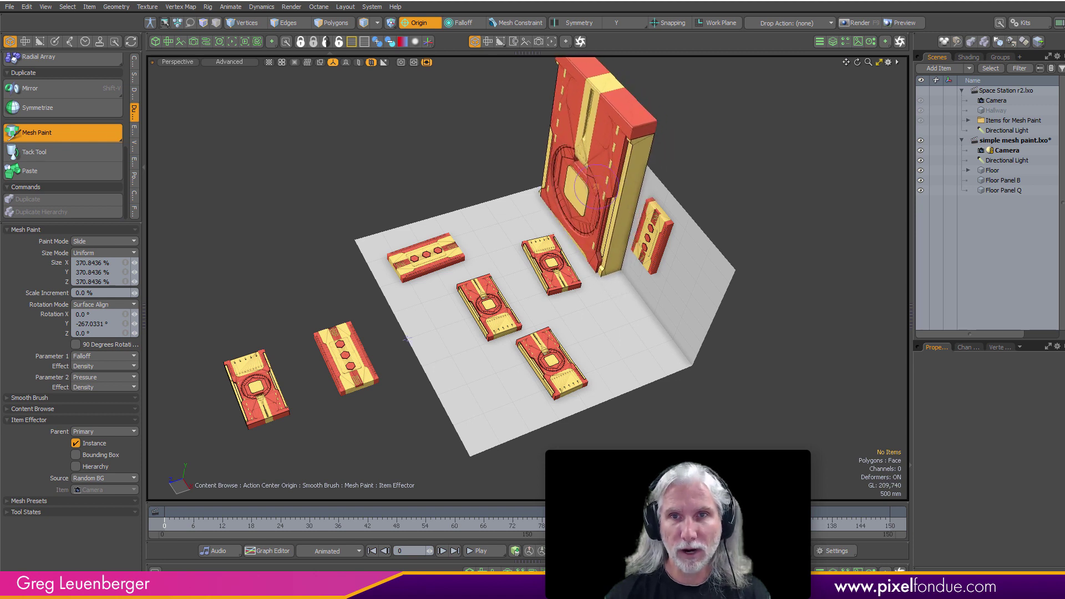
pyautogui.click(607, 350)
pyautogui.moveTo(608, 350); pyautogui.dragTo(611, 358)
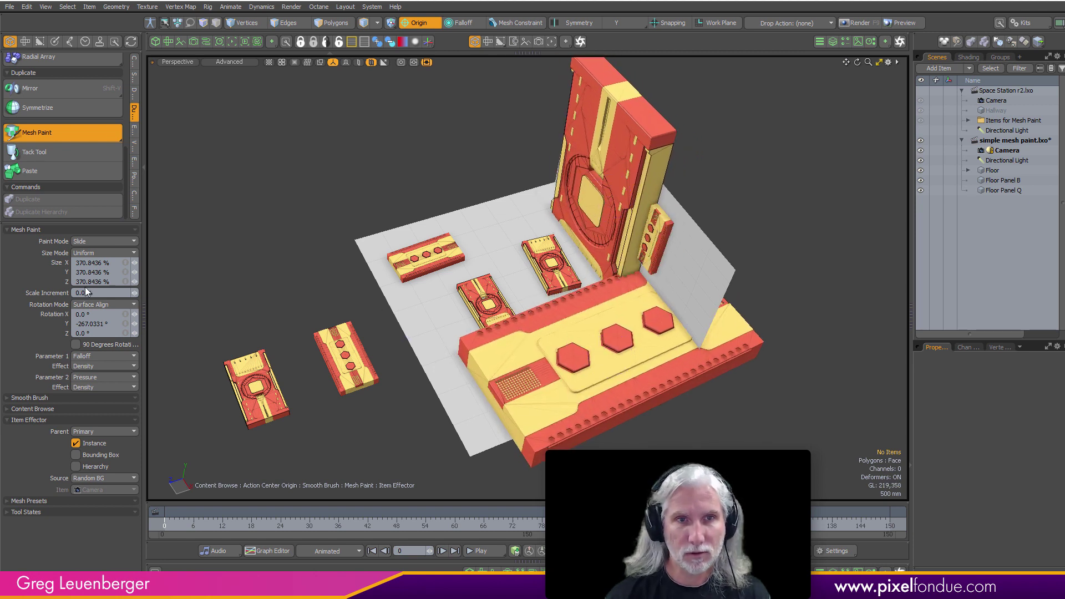
# Set the brush size to 100% and slide a panel onto the floor near its far edge
pyautogui.click(116, 265)
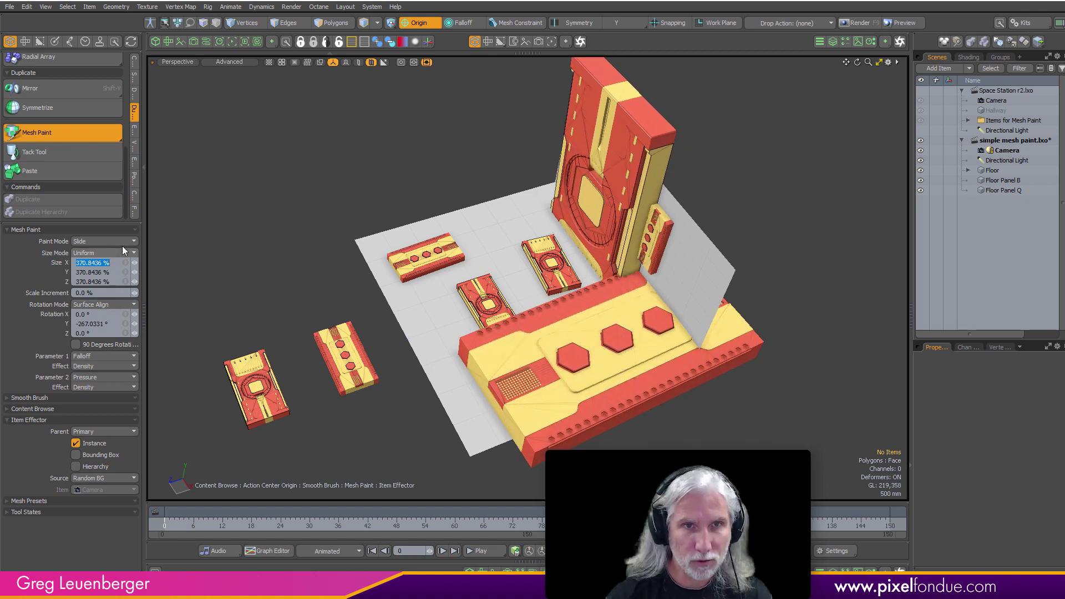
pyautogui.write('100')
pyautogui.press('Return')
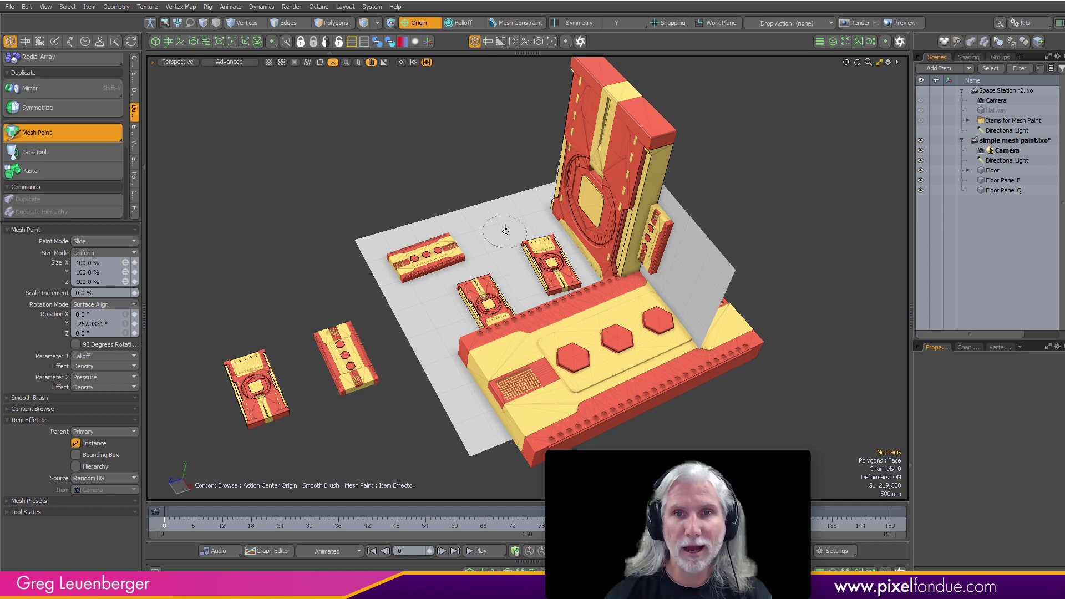
pyautogui.moveTo(506, 231)
pyautogui.mouseDown()
pyautogui.moveTo(495, 225)
pyautogui.moveTo(508, 233)
pyautogui.moveTo(515, 263)
pyautogui.mouseUp()
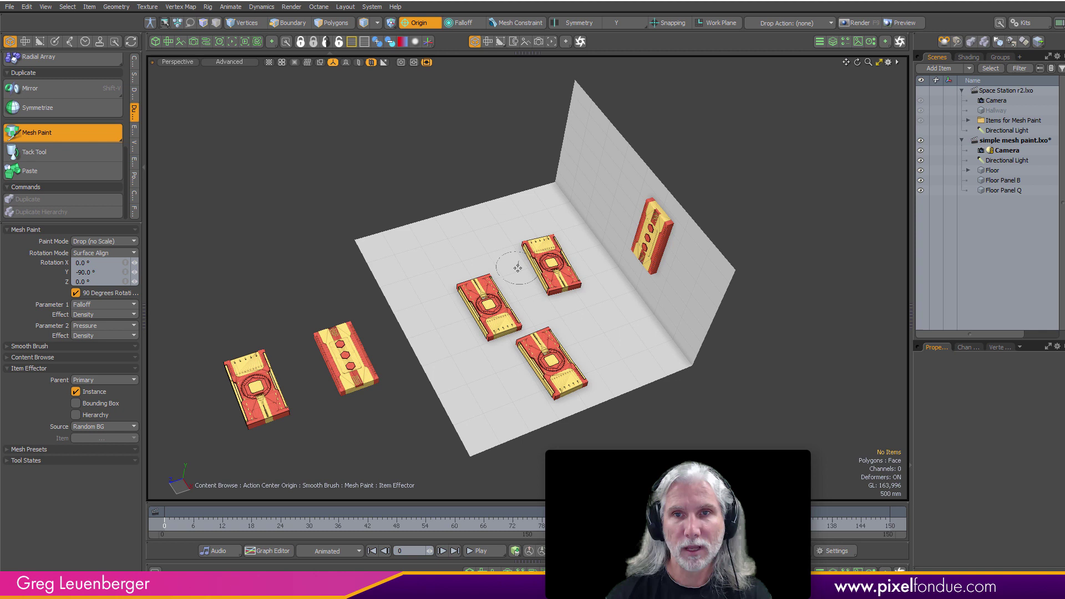
# Undo all the painted panels on the floor and wall
pyautogui.hotkey('ctrl', 'z')
pyautogui.hotkey('ctrl', 'z')
pyautogui.hotkey('ctrl', 'z')
pyautogui.hotkey('ctrl', 'z')
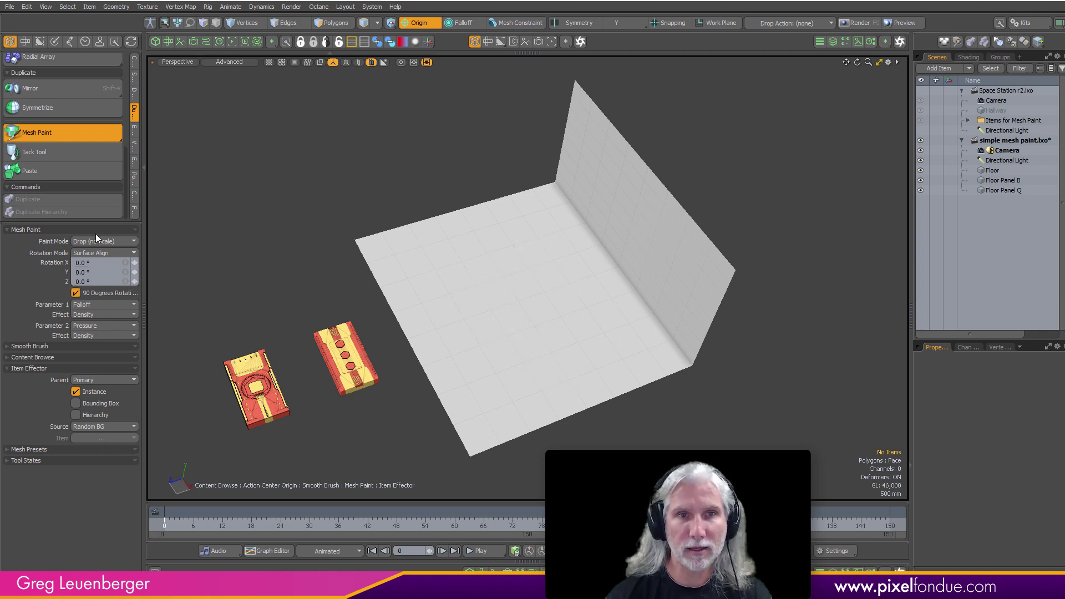
# Set the paint mode to Drop and drop two hexagon panels on the floor and one on the wall, the last at about 186% size
pyautogui.click(109, 243)
pyautogui.click(118, 235)
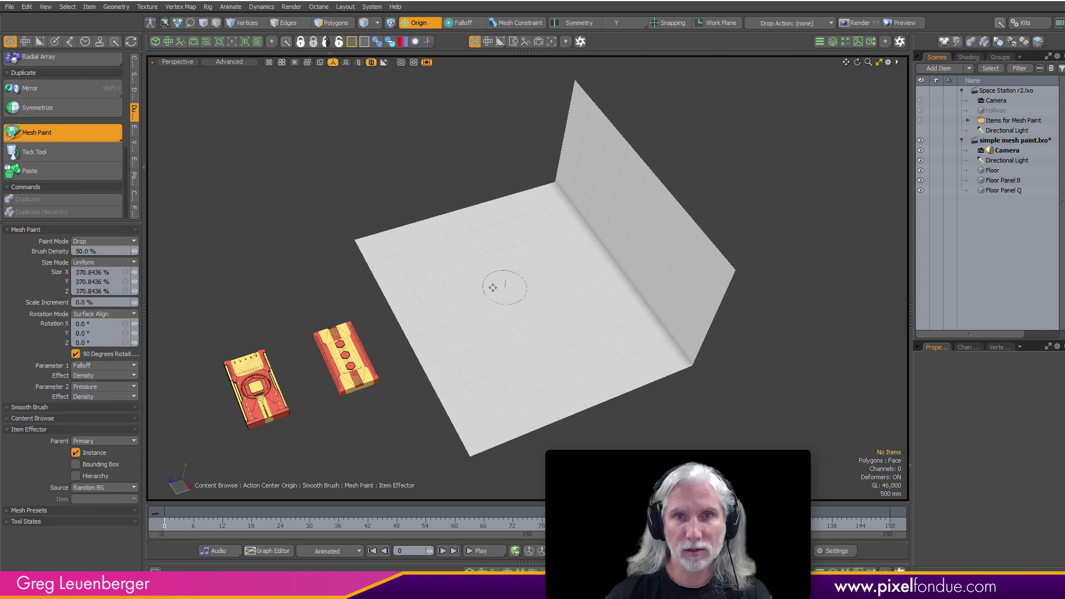
pyautogui.moveTo(488, 286); pyautogui.dragTo(530, 286)
pyautogui.click(605, 332)
pyautogui.moveTo(607, 330); pyautogui.dragTo(622, 319)
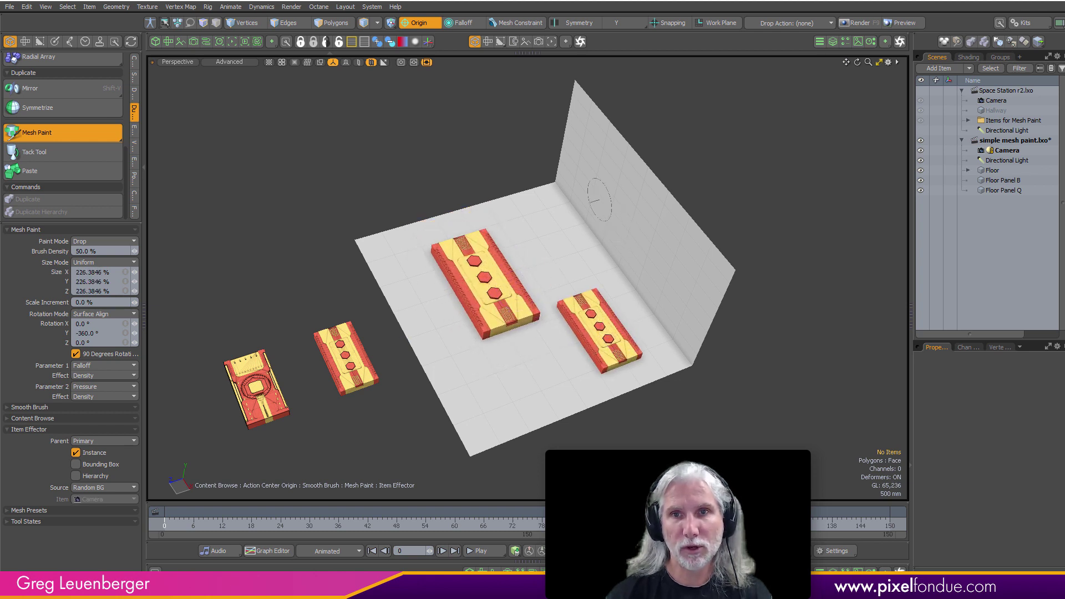
pyautogui.moveTo(597, 200); pyautogui.dragTo(622, 197)
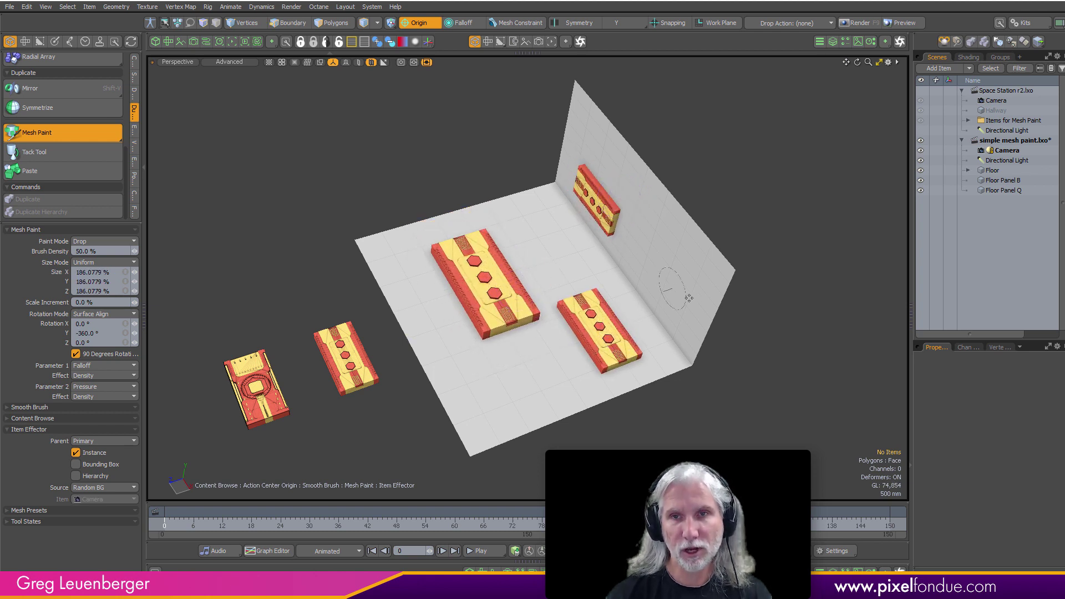
# Undo the three hexagon panels dropped on the floor and wall
pyautogui.hotkey('ctrl', 'z')
pyautogui.hotkey('ctrl', 'z')
pyautogui.hotkey('ctrl', 'z')
pyautogui.hotkey('ctrl', 'z')
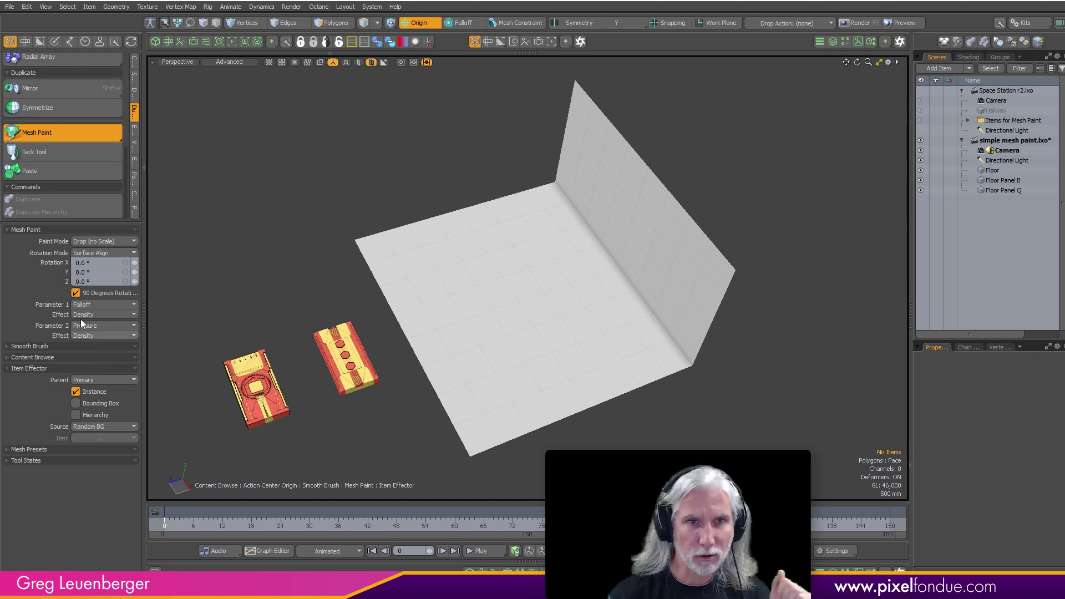
# Try Slide mode with Surface Align + Tablet (no Pitch) rotation by painting a panel on the floor, and undo it
pyautogui.click(104, 242)
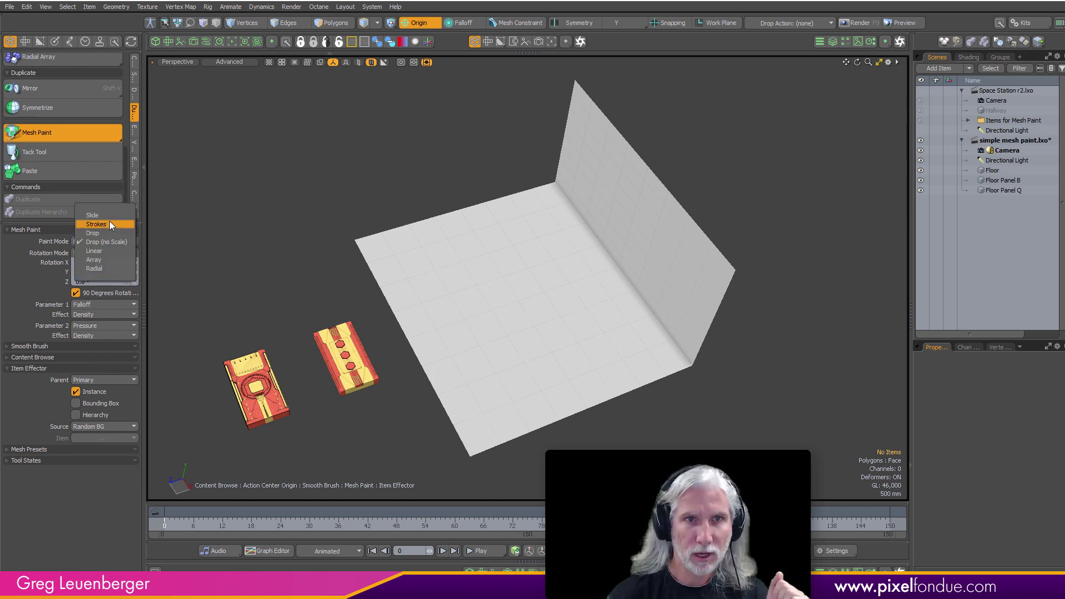
pyautogui.click(110, 216)
pyautogui.click(108, 304)
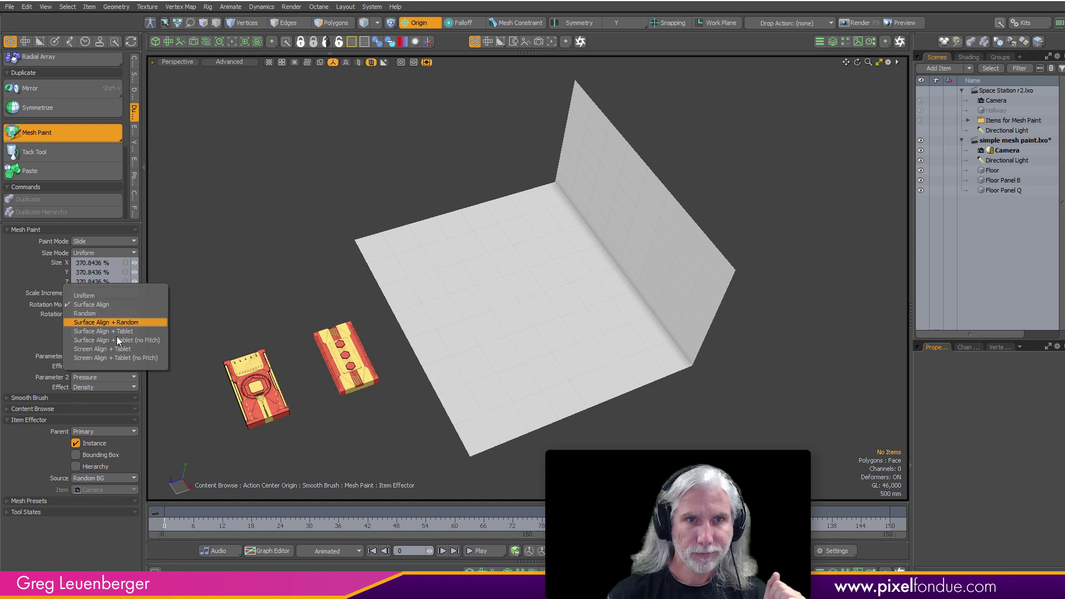
pyautogui.click(161, 341)
pyautogui.moveTo(543, 333)
pyautogui.mouseDown()
pyautogui.moveTo(502, 358)
pyautogui.moveTo(421, 353)
pyautogui.moveTo(647, 297)
pyautogui.moveTo(630, 268)
pyautogui.moveTo(583, 309)
pyautogui.moveTo(515, 251)
pyautogui.moveTo(532, 304)
pyautogui.moveTo(526, 388)
pyautogui.moveTo(491, 304)
pyautogui.moveTo(507, 335)
pyautogui.mouseUp()
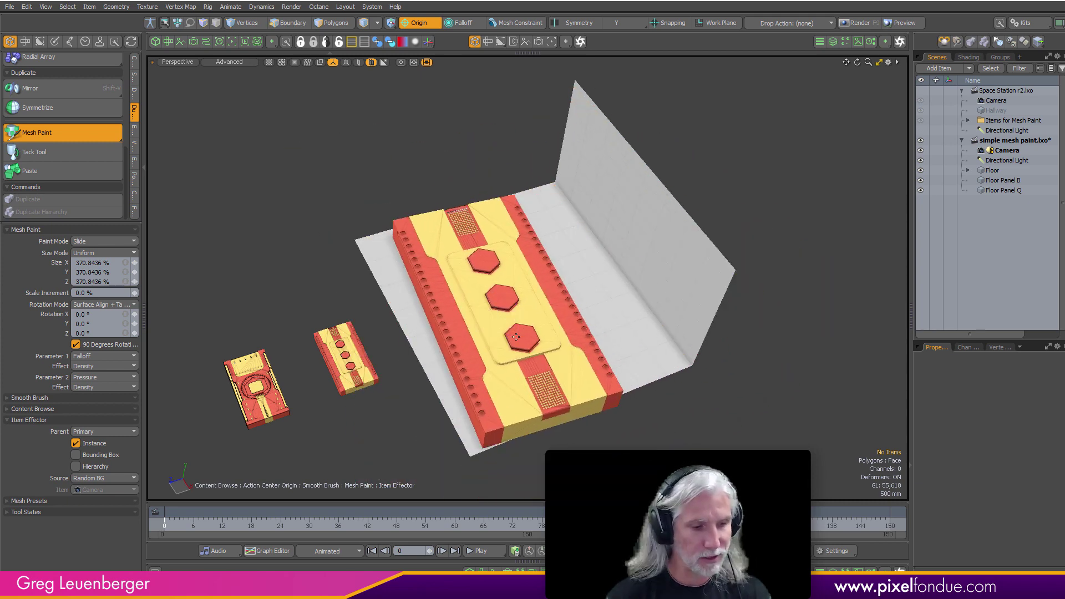
pyautogui.hotkey('ctrl', 'z')
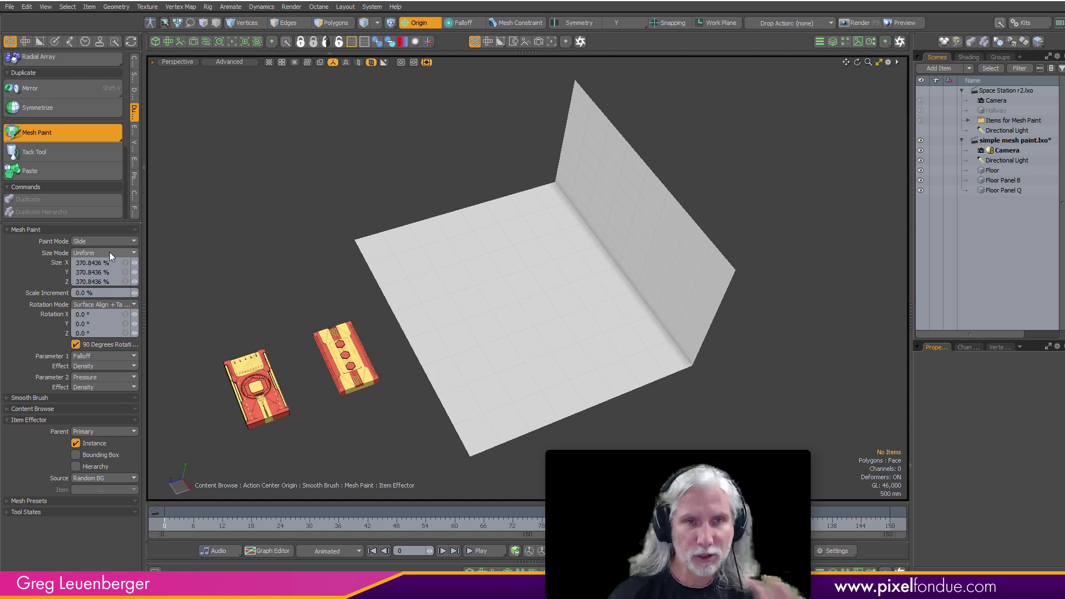
# Set the paint mode to Linear with 100% size and Uniform rotation, and paint a row of six panels along the floor's far edge
pyautogui.click(89, 241)
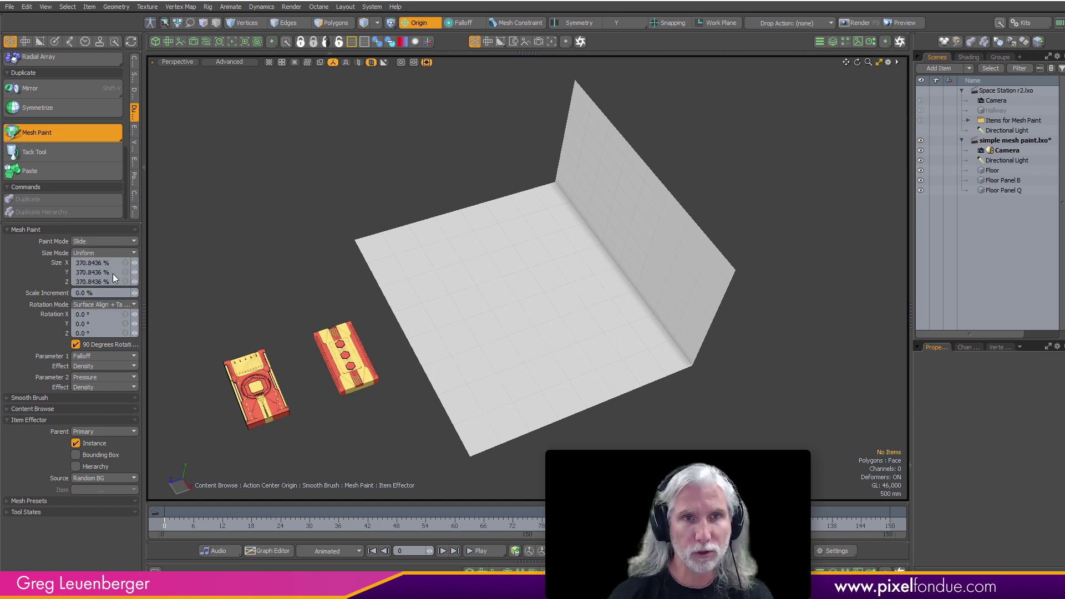
pyautogui.click(112, 274)
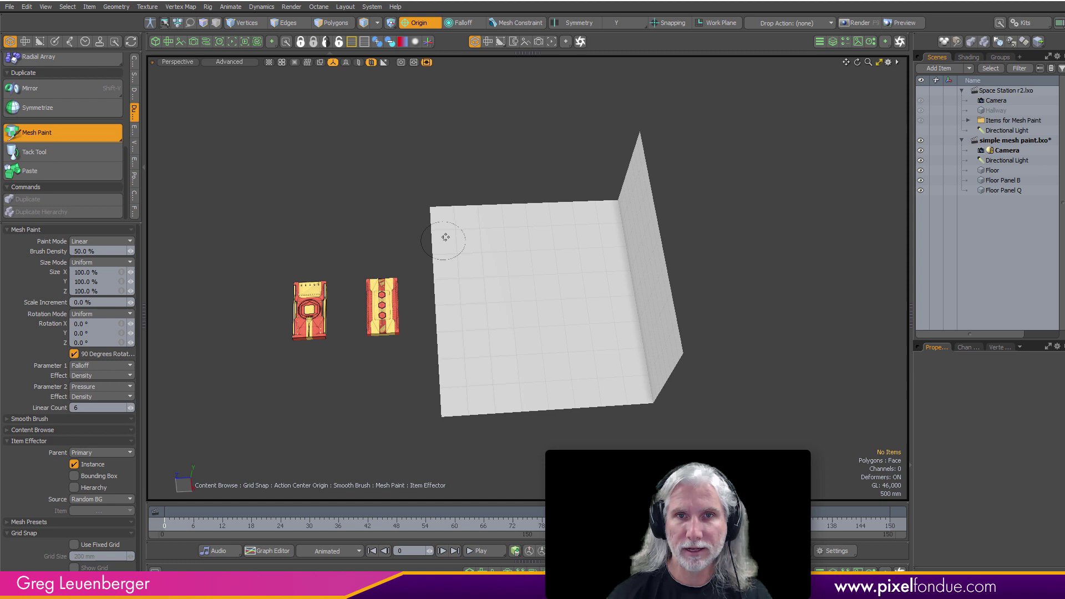
pyautogui.moveTo(440, 237); pyautogui.dragTo(607, 228)
pyautogui.keyDown('alt'); pyautogui.moveTo(547, 316); pyautogui.dragTo(516, 387); pyautogui.keyUp('alt')
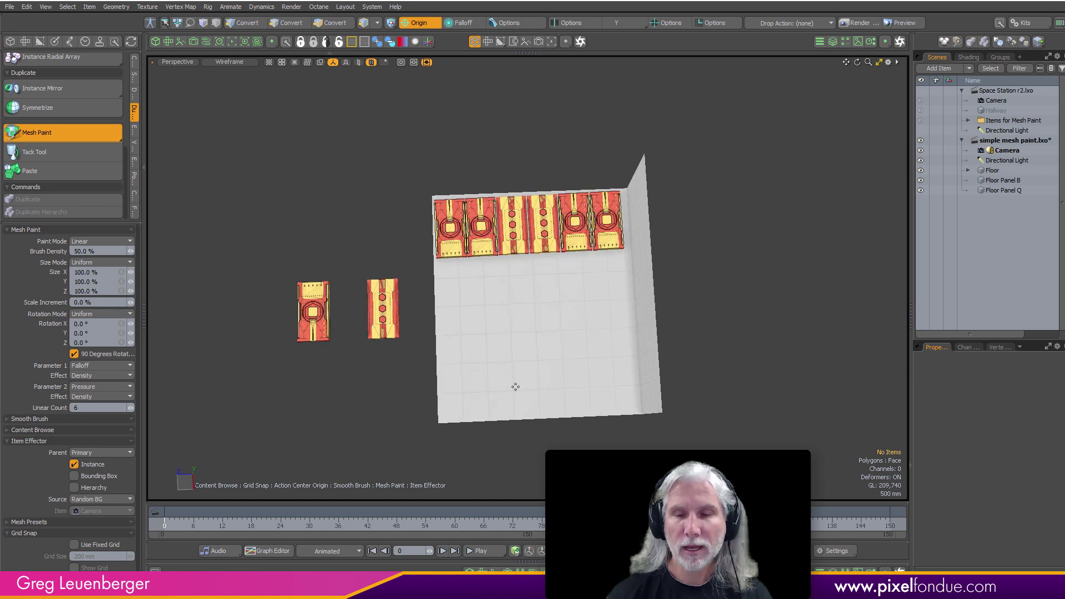
# Set the Linear Count to 6
pyautogui.click(70, 408)
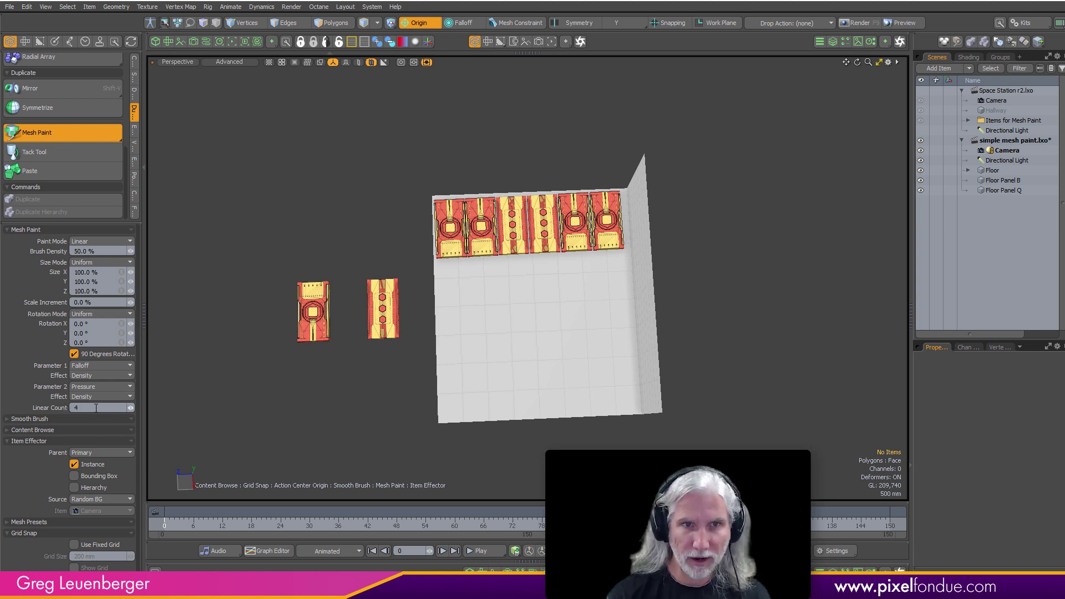
pyautogui.write('6')
pyautogui.press('Return')
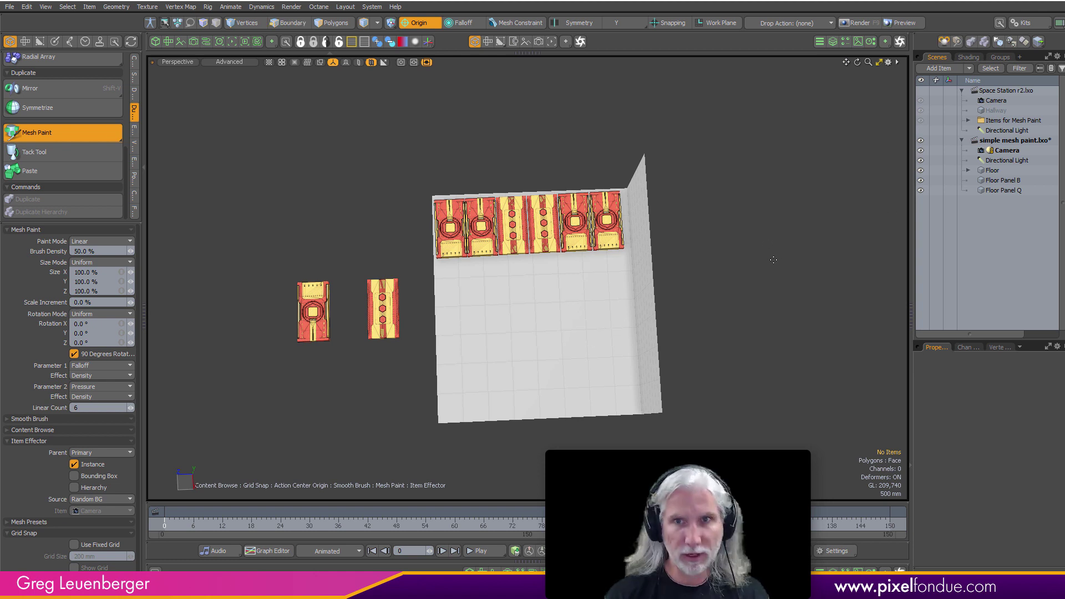
# Create a new scene and add a unit cube to its mesh
pyautogui.hotkey('ctrl', 'n')
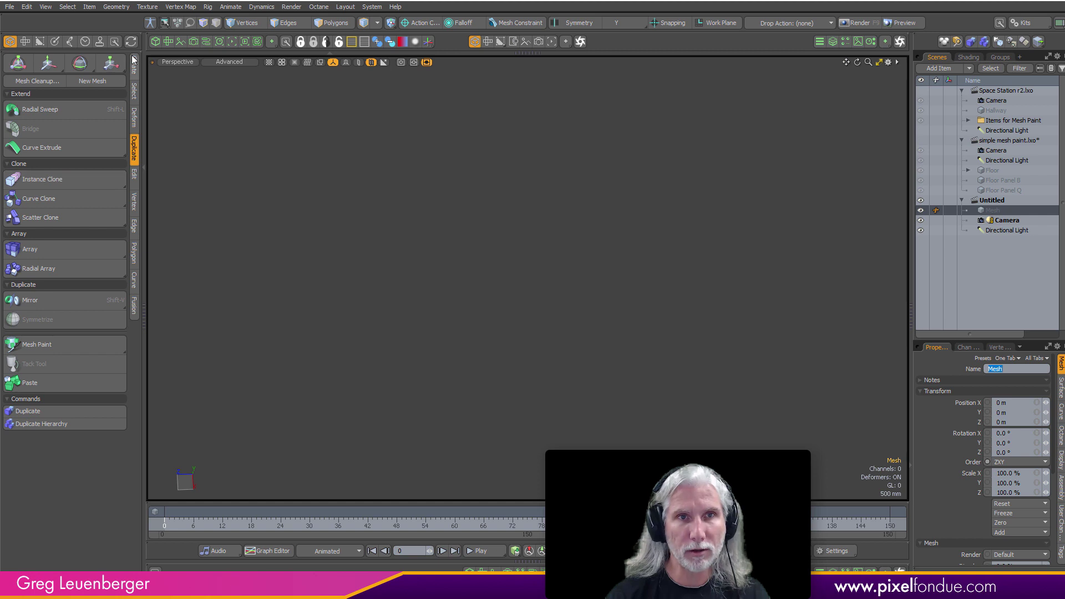
pyautogui.click(134, 64)
pyautogui.click(17, 110)
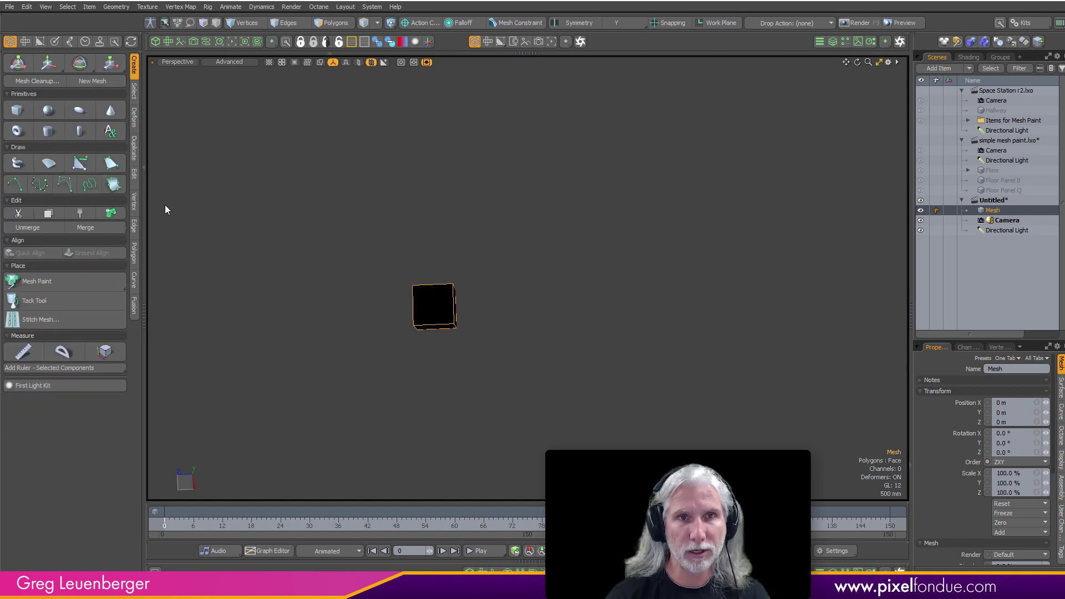
# Instance Clone the cube into a straight row of 6 clones ending at a Z offset of about -9.74 m
pyautogui.click(134, 150)
pyautogui.moveTo(380, 379)
pyautogui.keyDown('alt'); pyautogui.mouseDown()
pyautogui.moveTo(387, 230)
pyautogui.moveTo(373, 289)
pyautogui.mouseUp(); pyautogui.keyUp('alt')
pyautogui.click(59, 178)
pyautogui.keyDown('alt'); pyautogui.keyDown('shift'); pyautogui.moveTo(440, 270); pyautogui.dragTo(428, 250); pyautogui.keyUp('shift'); pyautogui.keyUp('alt')
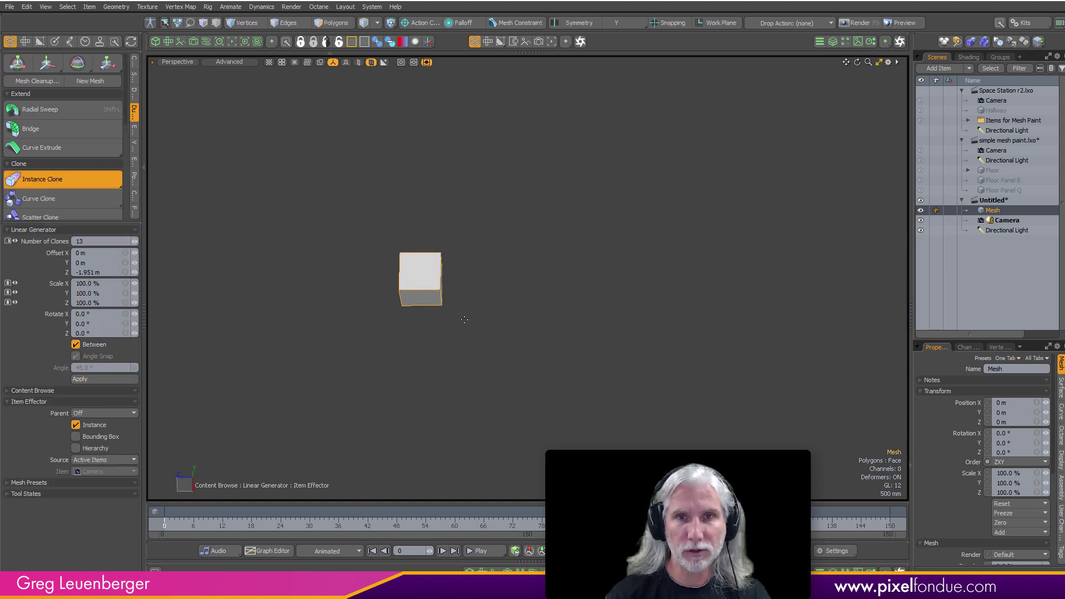
pyautogui.moveTo(464, 319)
pyautogui.mouseDown()
pyautogui.moveTo(467, 311)
pyautogui.moveTo(831, 280)
pyautogui.moveTo(803, 279)
pyautogui.mouseUp()
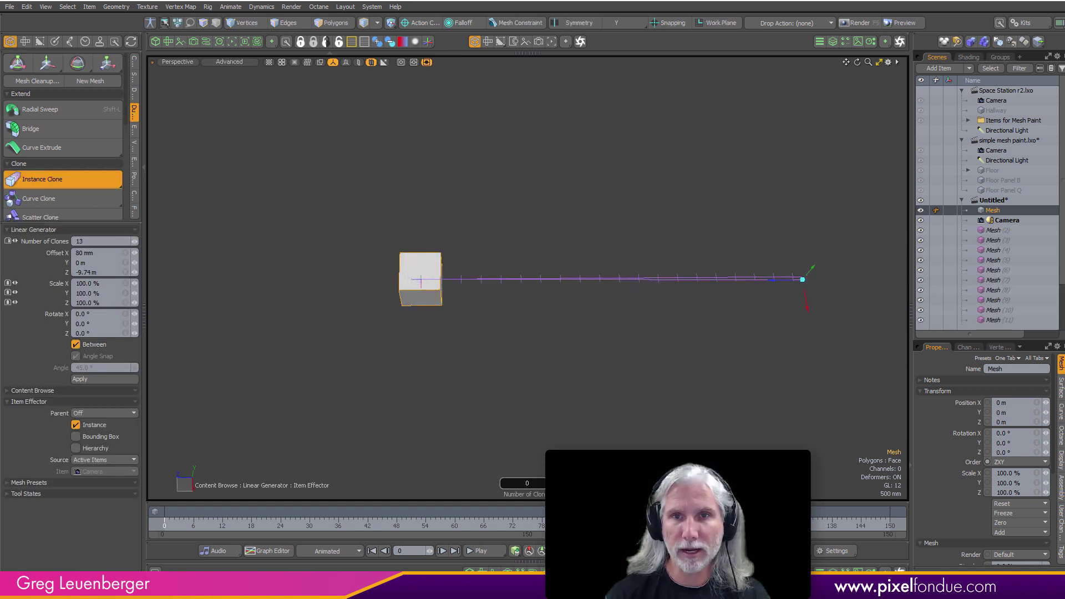
pyautogui.moveTo(803, 279); pyautogui.dragTo(827, 279, button='middle')
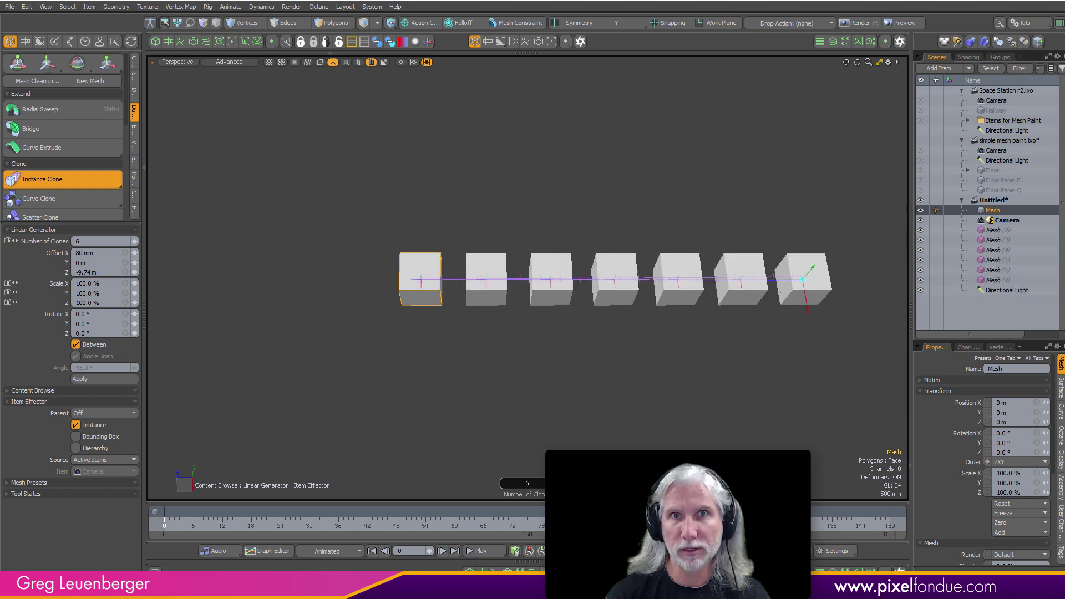
pyautogui.moveTo(722, 279)
pyautogui.mouseDown(button='right')
pyautogui.moveTo(756, 280)
pyautogui.moveTo(698, 279)
pyautogui.moveTo(733, 280)
pyautogui.moveTo(587, 337)
pyautogui.mouseUp(button='right')
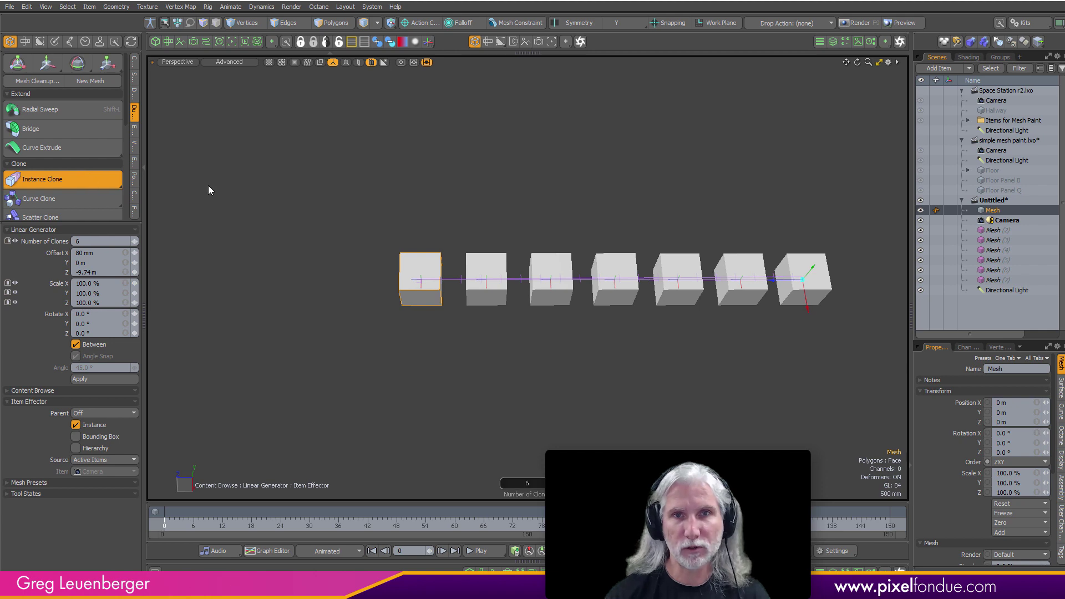
pyautogui.press('space')
# Return to the simple mesh paint scene, set the paint mode to Radial and paint a ring of 12 panels across floor and wall
pyautogui.click(1004, 141)
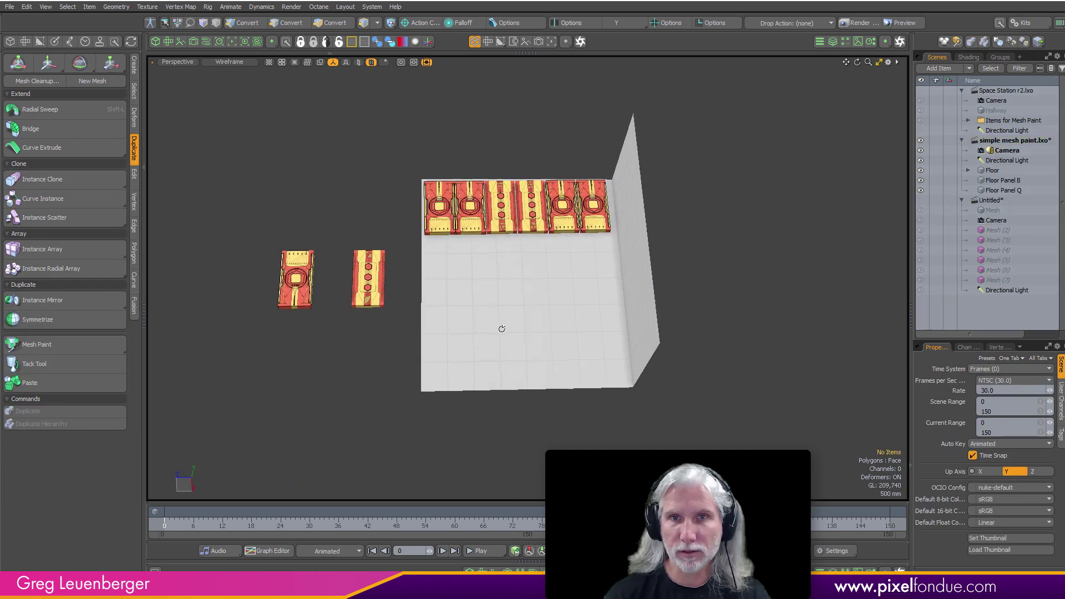
pyautogui.click(106, 242)
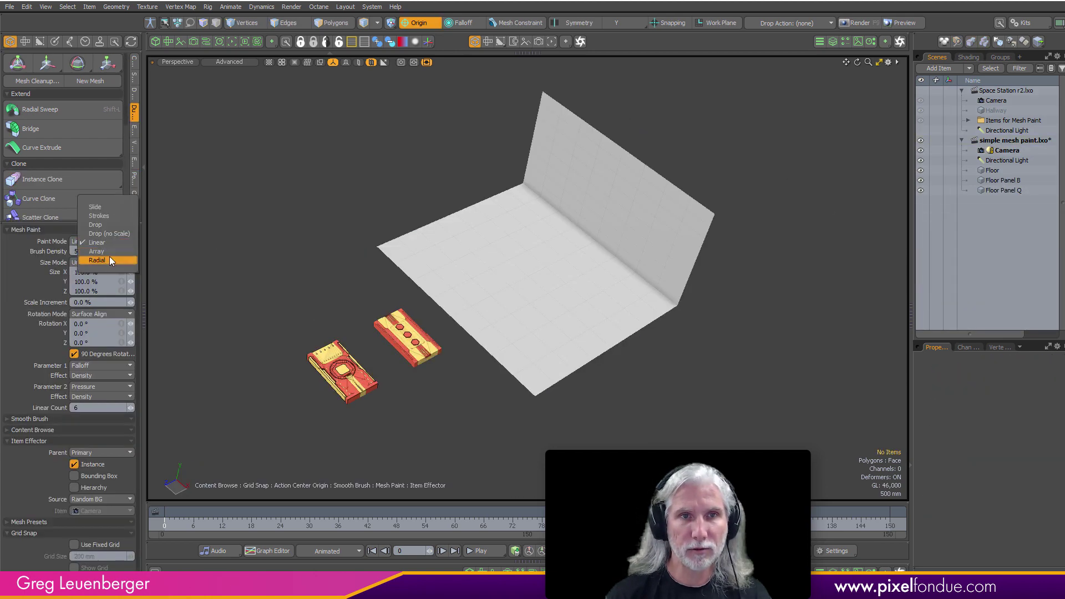
pyautogui.click(110, 260)
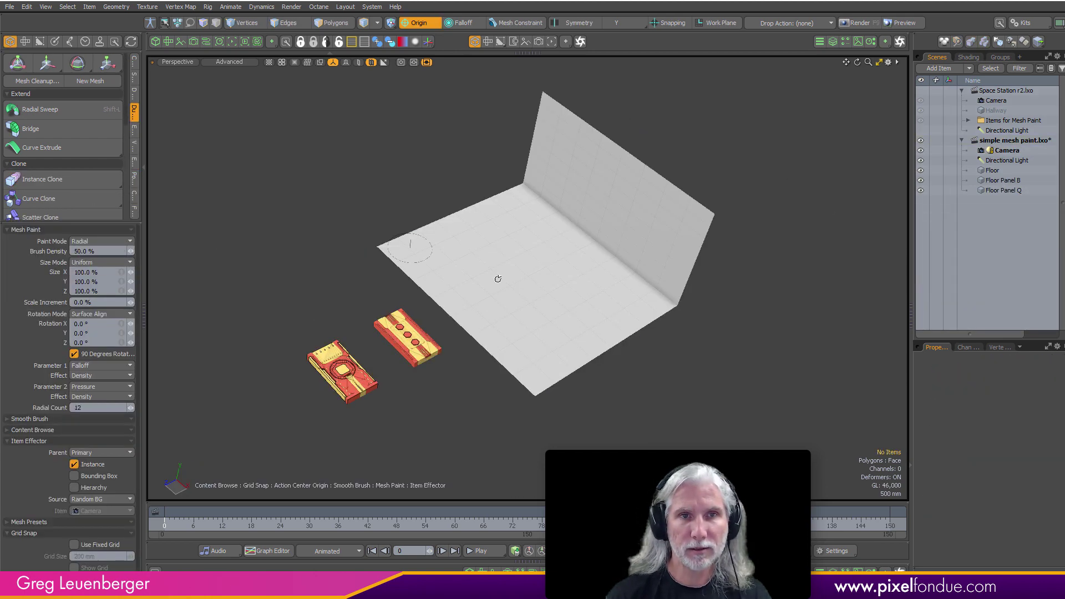
pyautogui.moveTo(497, 278)
pyautogui.keyDown('alt'); pyautogui.mouseDown()
pyautogui.moveTo(492, 218)
pyautogui.moveTo(578, 202)
pyautogui.moveTo(582, 270)
pyautogui.mouseUp(); pyautogui.keyUp('alt')
pyautogui.moveTo(502, 402)
pyautogui.keyDown('alt'); pyautogui.mouseDown()
pyautogui.moveTo(462, 427)
pyautogui.moveTo(717, 215)
pyautogui.moveTo(630, 249)
pyautogui.mouseUp(); pyautogui.keyUp('alt')
pyautogui.scroll(3, 621, 240)
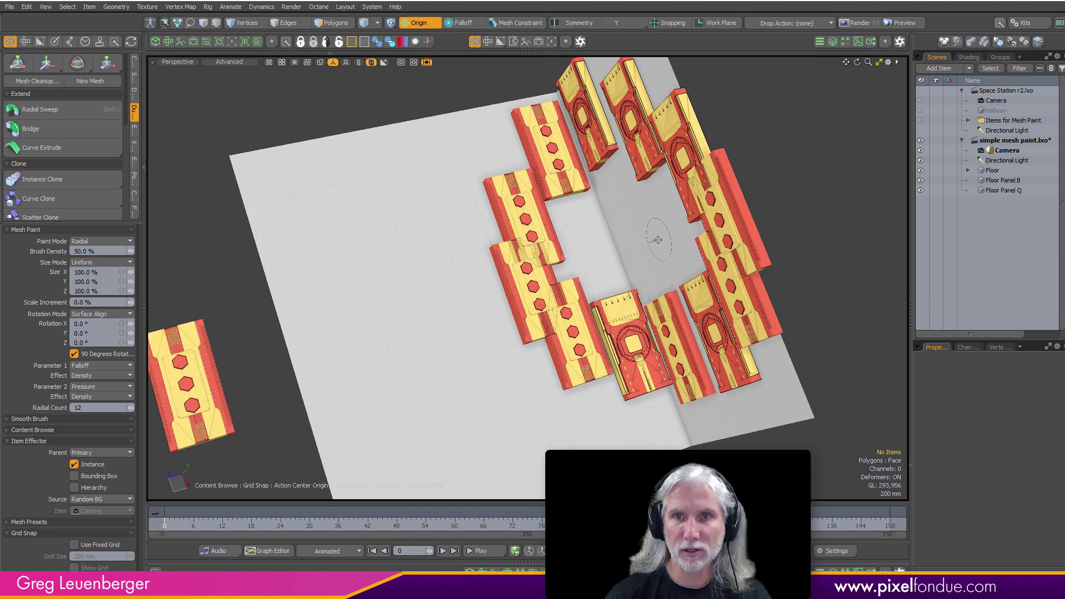
pyautogui.scroll(-5, 529, 280)
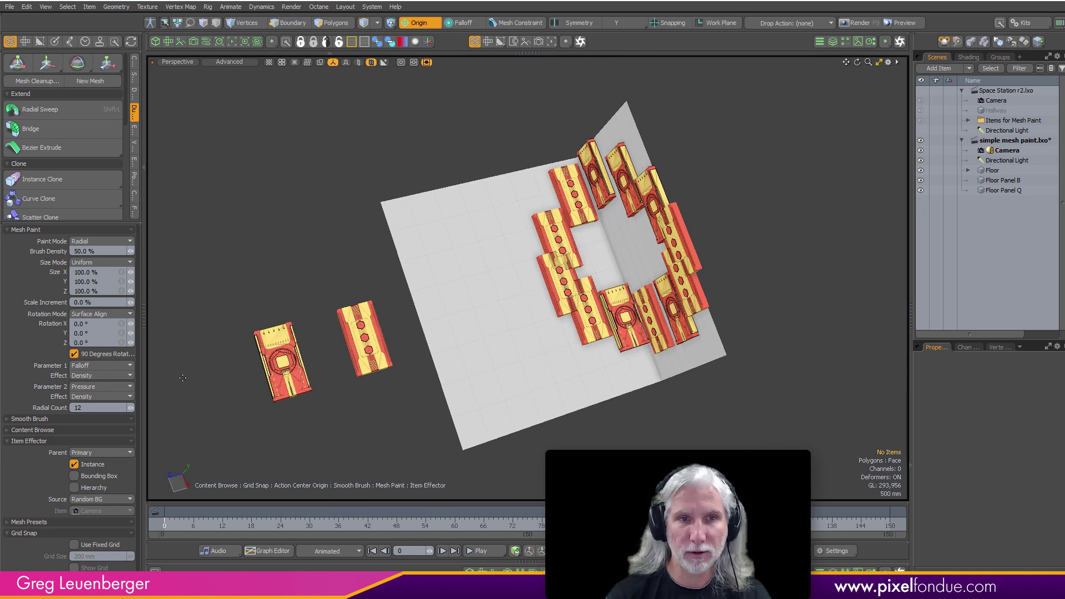
# Undo the ring of 12 panels, set the Radial Count to 5 and paint two smaller rings on the floor and wall
pyautogui.hotkey('ctrl', 'z')
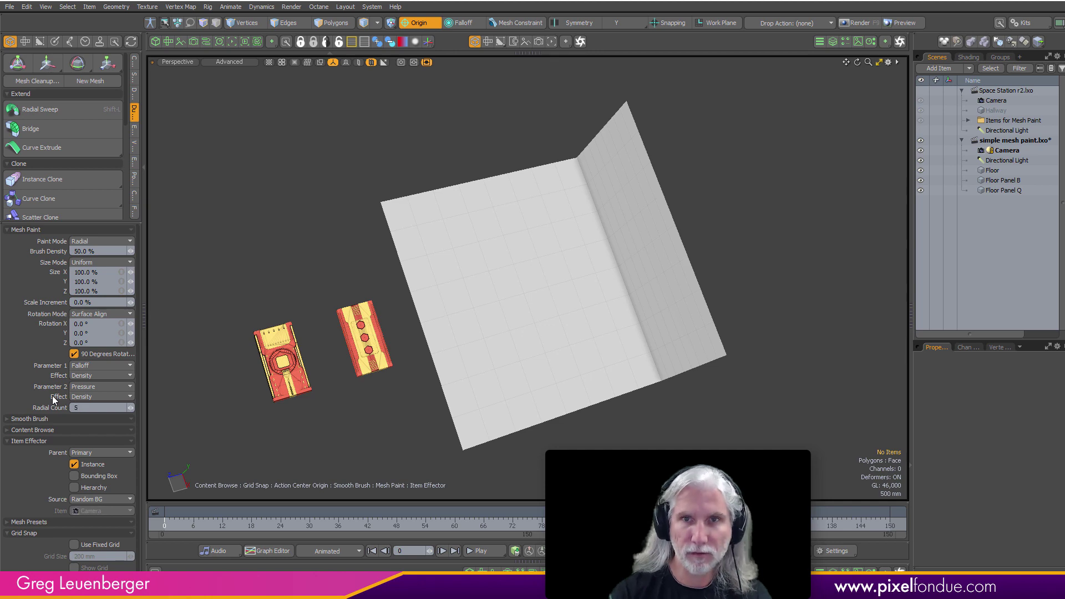
pyautogui.moveTo(564, 290)
pyautogui.mouseDown()
pyautogui.moveTo(561, 278)
pyautogui.moveTo(588, 280)
pyautogui.moveTo(632, 259)
pyautogui.mouseUp()
pyautogui.moveTo(706, 223)
pyautogui.keyDown('alt'); pyautogui.mouseDown()
pyautogui.moveTo(768, 180)
pyautogui.moveTo(807, 228)
pyautogui.mouseUp(); pyautogui.keyUp('alt')
pyautogui.moveTo(561, 255); pyautogui.dragTo(630, 247)
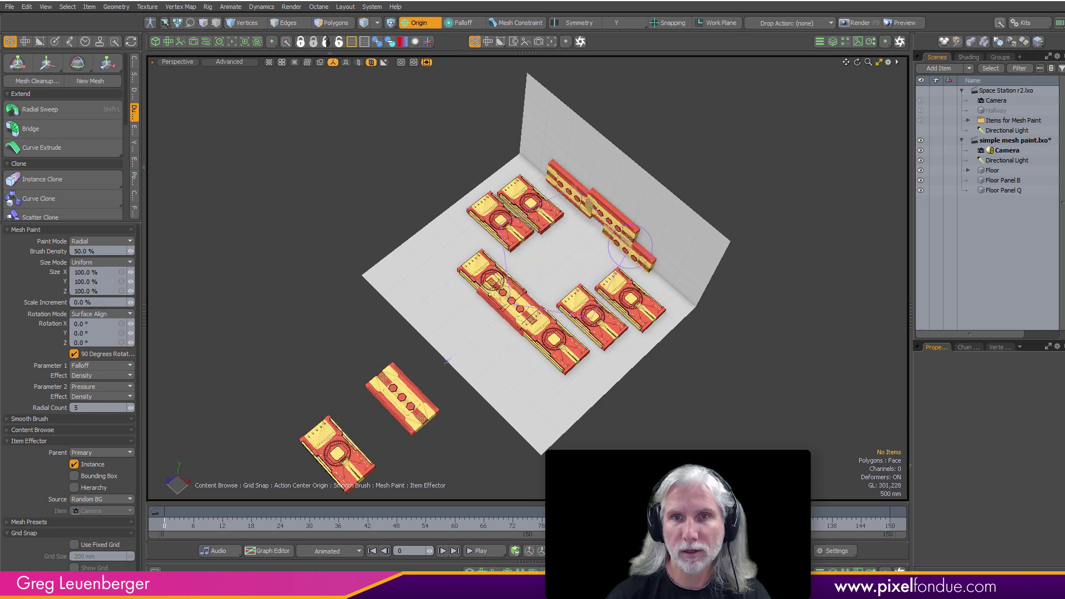
# Undo the small rings, set the paint mode to Array and paint a 4 by 4 grid of panels across the floor
pyautogui.hotkey('ctrl', 'z')
pyautogui.click(101, 241)
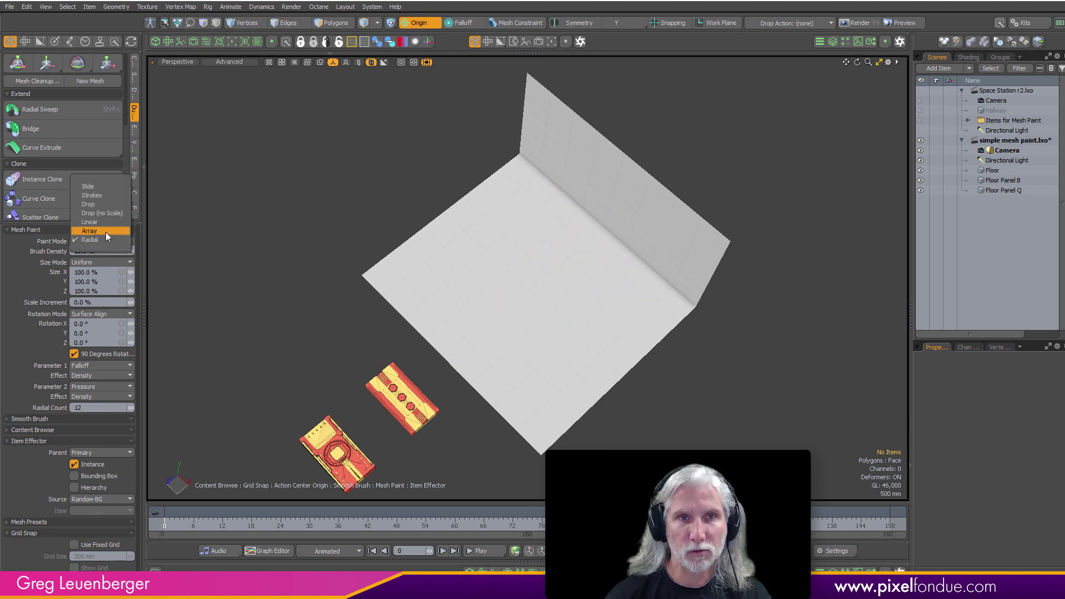
pyautogui.click(105, 232)
pyautogui.moveTo(533, 239)
pyautogui.keyDown('alt'); pyautogui.mouseDown()
pyautogui.moveTo(599, 333)
pyautogui.moveTo(625, 321)
pyautogui.mouseUp(); pyautogui.keyUp('alt')
pyautogui.moveTo(428, 202)
pyautogui.mouseDown()
pyautogui.moveTo(449, 231)
pyautogui.moveTo(547, 306)
pyautogui.moveTo(594, 337)
pyautogui.moveTo(600, 327)
pyautogui.mouseUp()
pyautogui.keyDown('alt'); pyautogui.moveTo(570, 355); pyautogui.dragTo(567, 347); pyautogui.keyUp('alt')
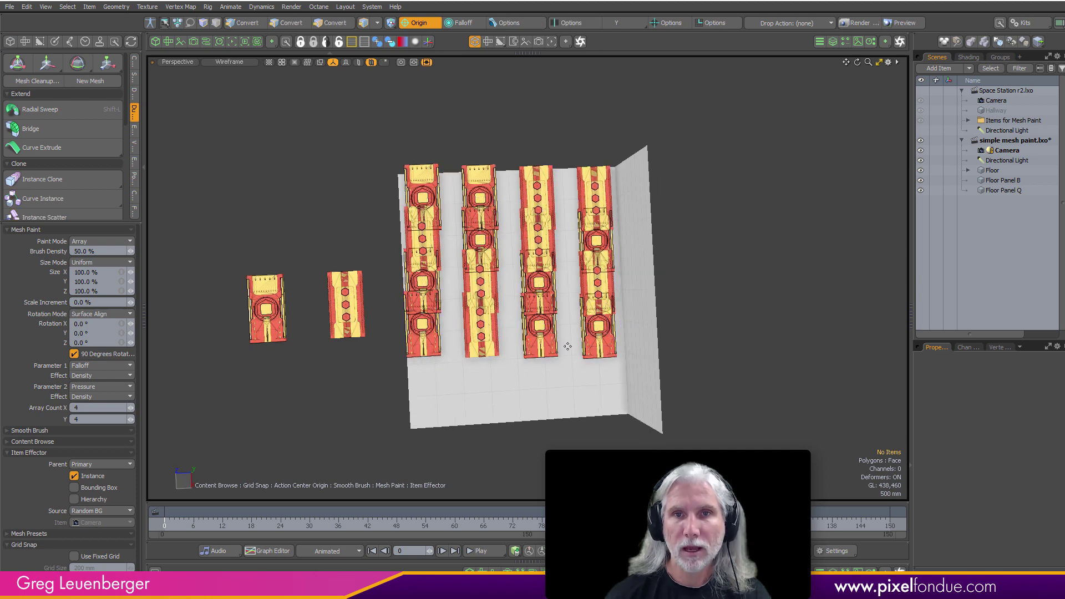
# Undo the 4 by 4 grid of panels painted across the floor and keep the paint mode on Array
pyautogui.hotkey('ctrl', 'z')
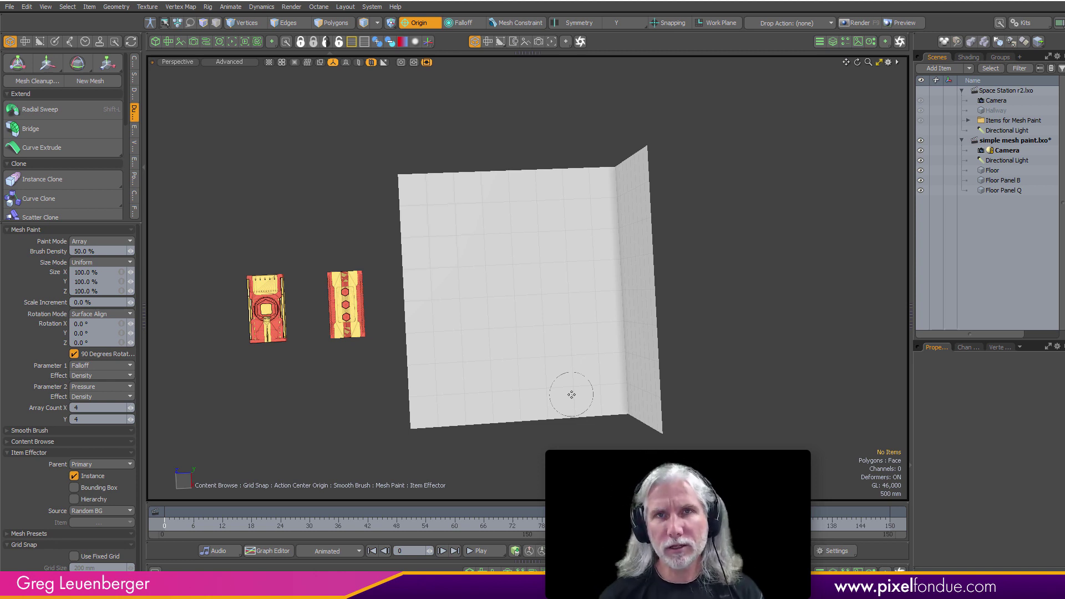
pyautogui.keyDown('alt'); pyautogui.moveTo(714, 278); pyautogui.dragTo(724, 298); pyautogui.keyUp('alt')
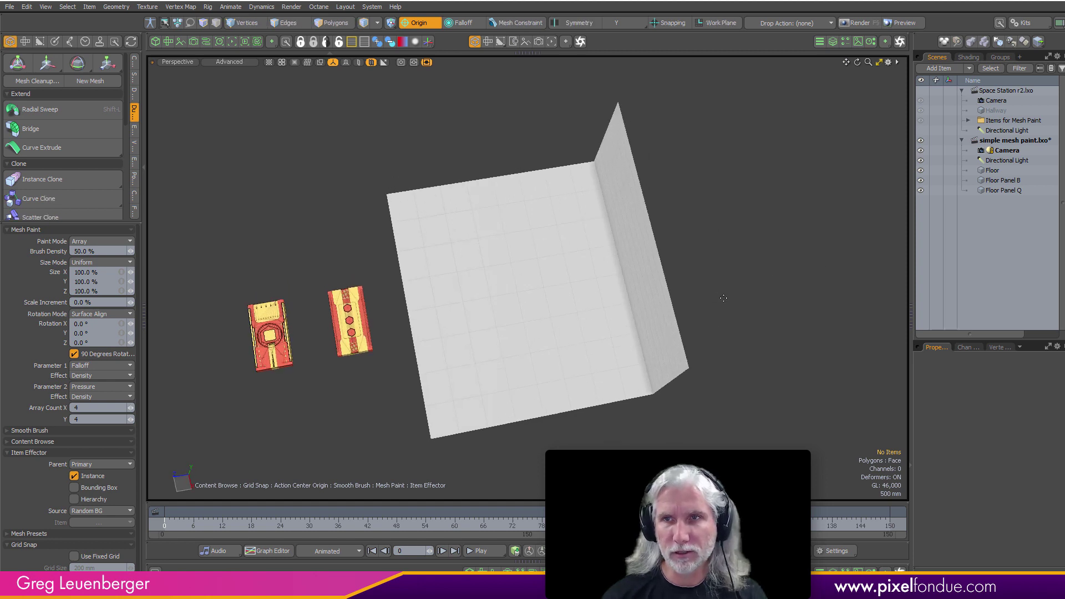
pyautogui.click(107, 242)
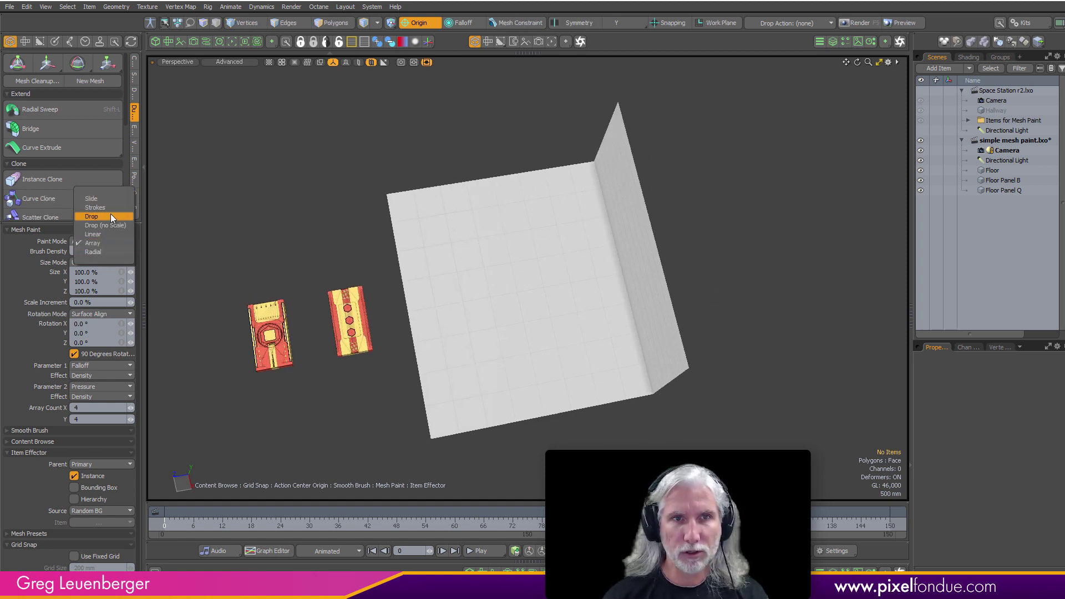
pyautogui.click(108, 243)
pyautogui.keyDown('alt'); pyautogui.moveTo(728, 266); pyautogui.dragTo(759, 229); pyautogui.keyUp('alt')
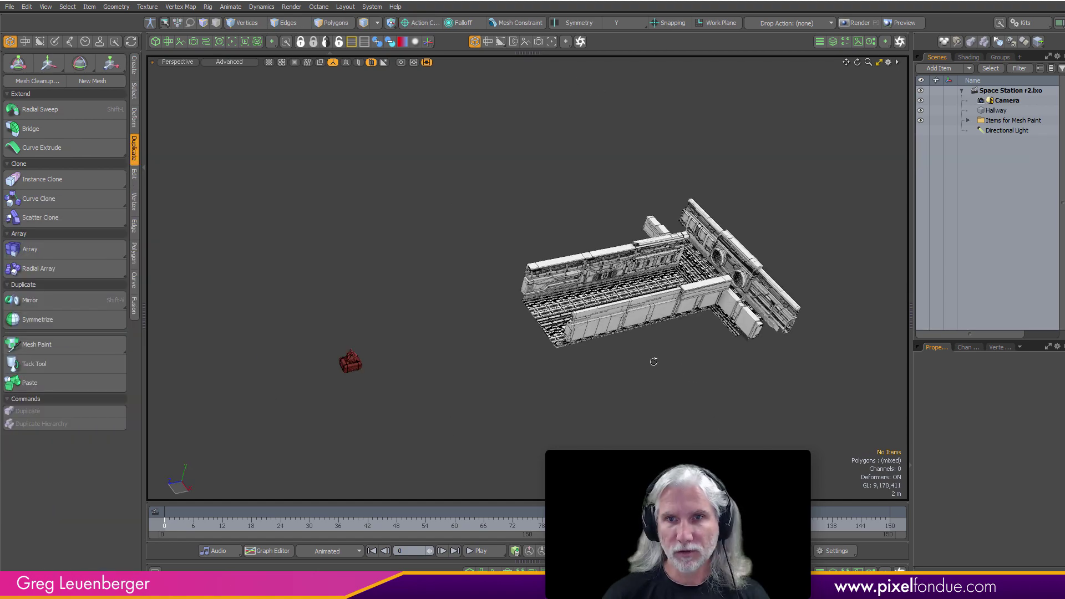
# Switch to the Space Station scene, expand the Items for Mesh Paint group and isolate the Cargo item for inspection
pyautogui.moveTo(653, 361)
pyautogui.keyDown('alt'); pyautogui.mouseDown()
pyautogui.moveTo(721, 357)
pyautogui.moveTo(599, 433)
pyautogui.moveTo(700, 274)
pyautogui.moveTo(771, 267)
pyautogui.moveTo(682, 222)
pyautogui.moveTo(622, 255)
pyautogui.moveTo(686, 246)
pyautogui.moveTo(701, 206)
pyautogui.moveTo(660, 236)
pyautogui.moveTo(694, 244)
pyautogui.moveTo(554, 314)
pyautogui.moveTo(514, 366)
pyautogui.moveTo(394, 322)
pyautogui.moveTo(582, 305)
pyautogui.mouseUp(); pyautogui.keyUp('alt')
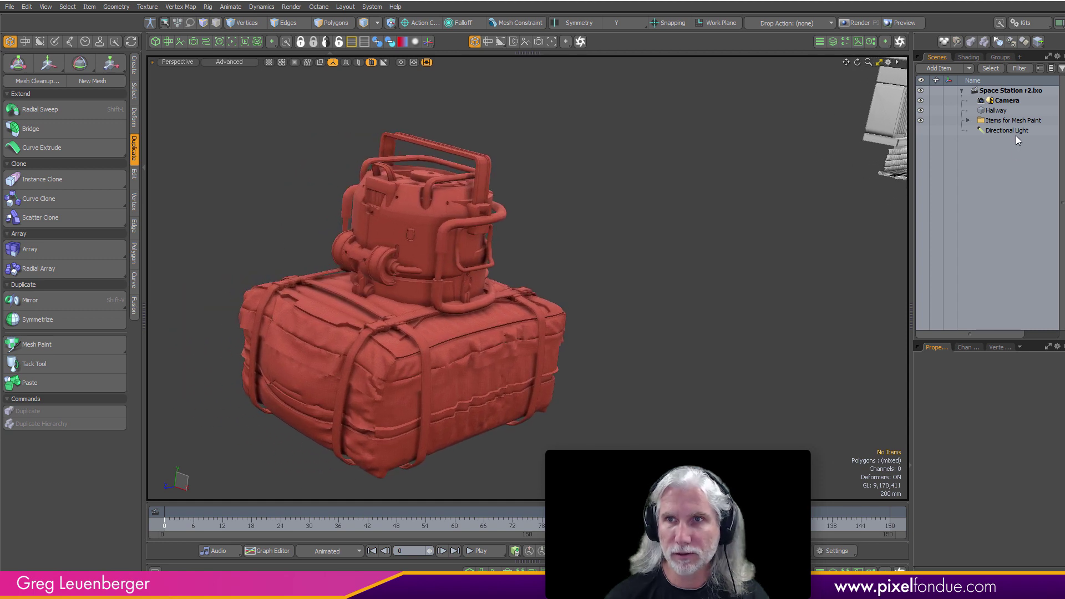
pyautogui.click(968, 120)
pyautogui.click(1002, 131)
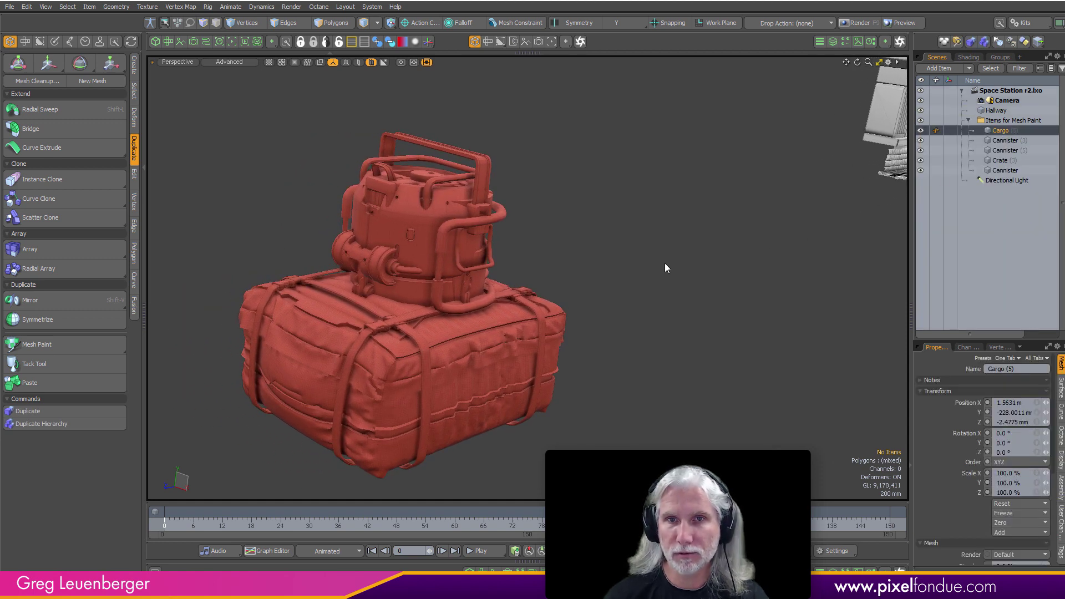
pyautogui.press('1')
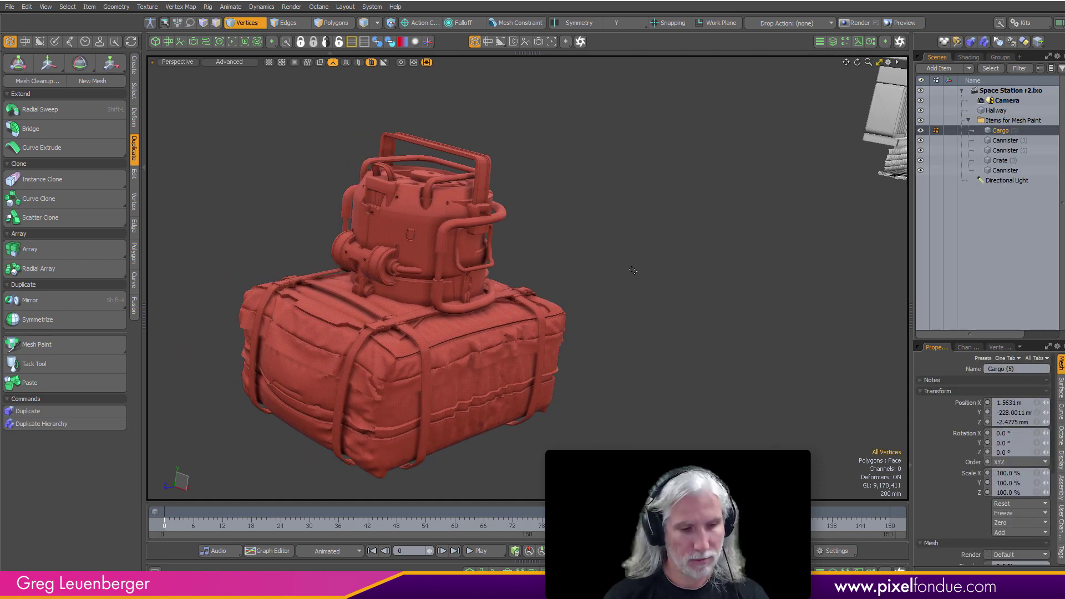
pyautogui.press('5')
pyautogui.hotkey('ctrl', '3')
pyautogui.click(413, 270)
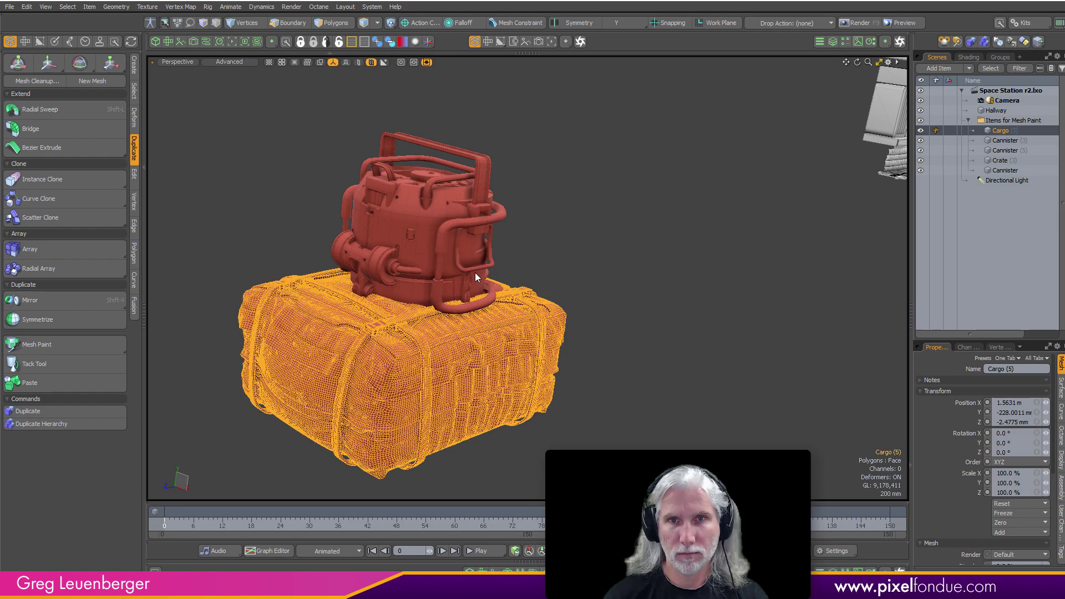
pyautogui.keyDown('alt'); pyautogui.keyDown('shift'); pyautogui.moveTo(475, 272); pyautogui.dragTo(578, 307); pyautogui.keyUp('shift'); pyautogui.keyUp('alt')
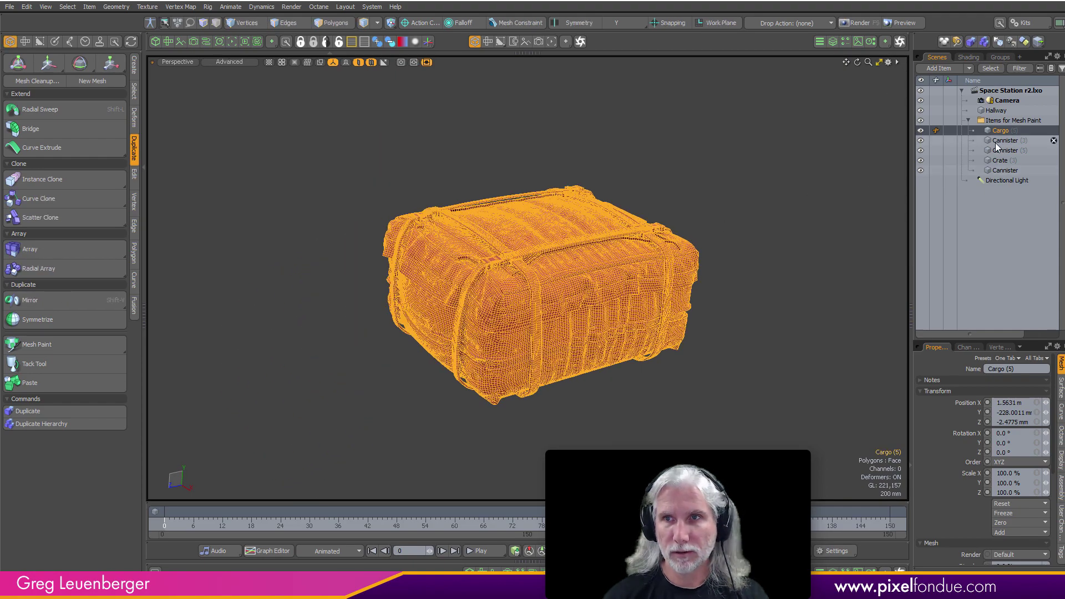
# Examine the cannister and cargo meshes in the Items for Mesh Paint group one after another
pyautogui.keyDown('ctrl'); pyautogui.click(999, 140); pyautogui.keyUp('ctrl')
pyautogui.keyDown('ctrl'); pyautogui.click(1012, 150); pyautogui.keyUp('ctrl')
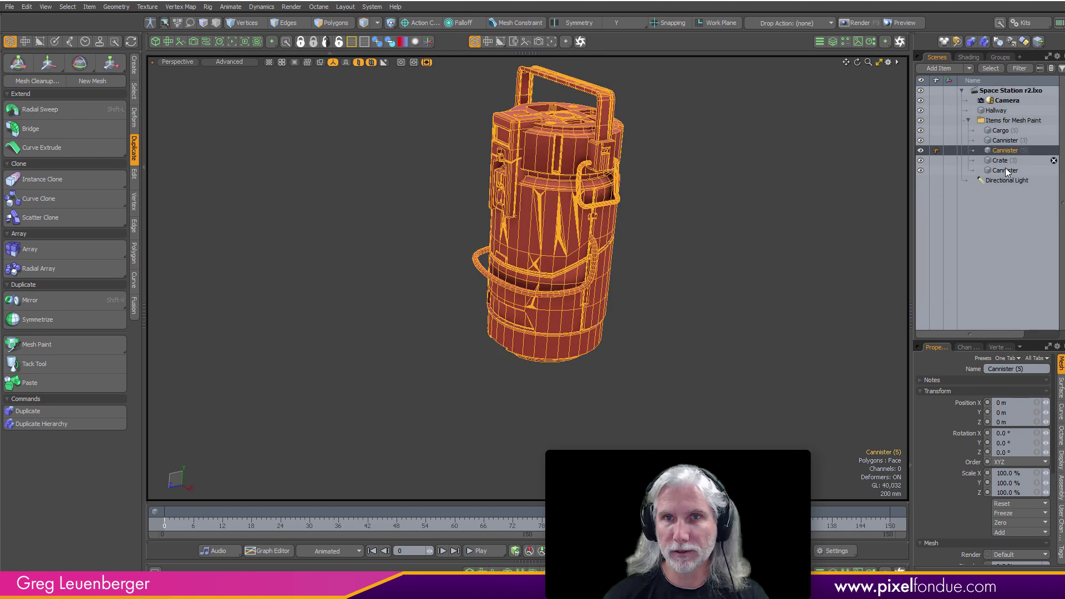
pyautogui.keyDown('ctrl'); pyautogui.click(1006, 171); pyautogui.keyUp('ctrl')
pyautogui.keyDown('ctrl'); pyautogui.click(1002, 131); pyautogui.keyUp('ctrl')
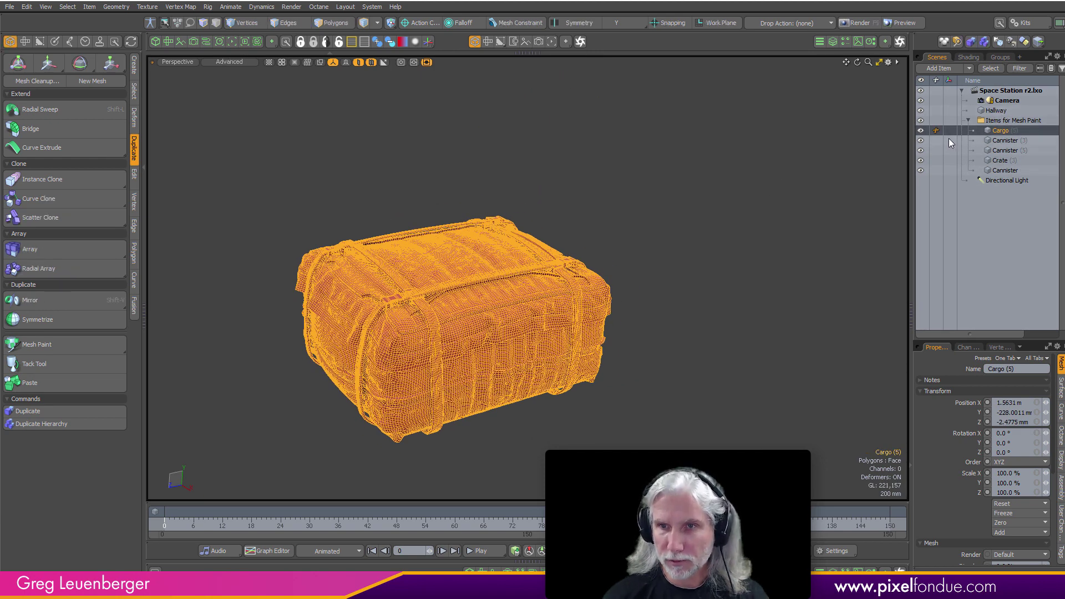
pyautogui.click(1004, 141)
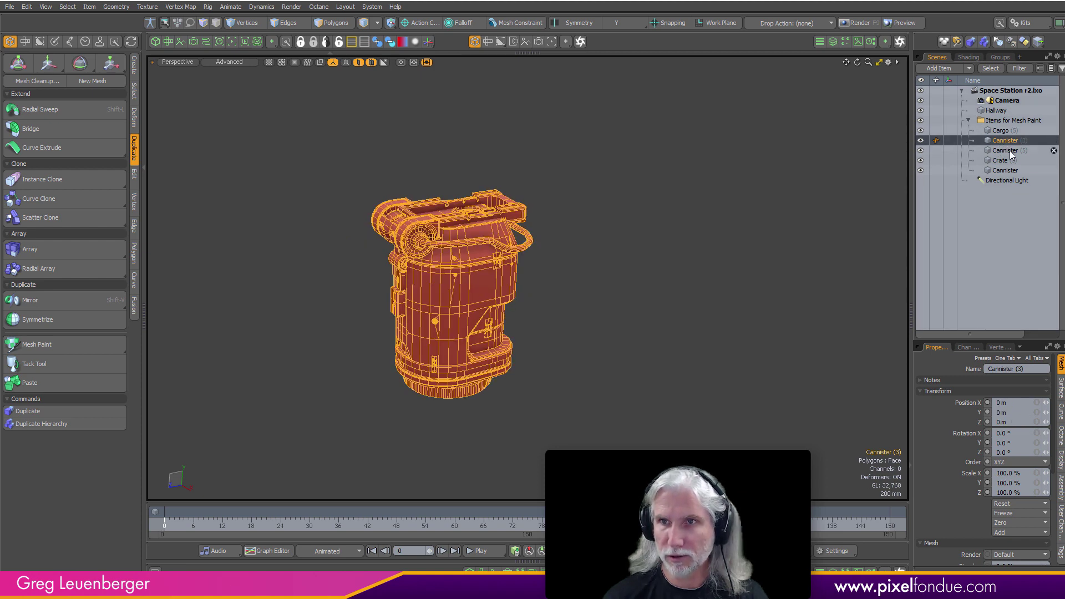
pyautogui.click(1007, 151)
# Make the Hallway the active mesh, frame it in the viewport and clear the item selection
pyautogui.click(996, 110)
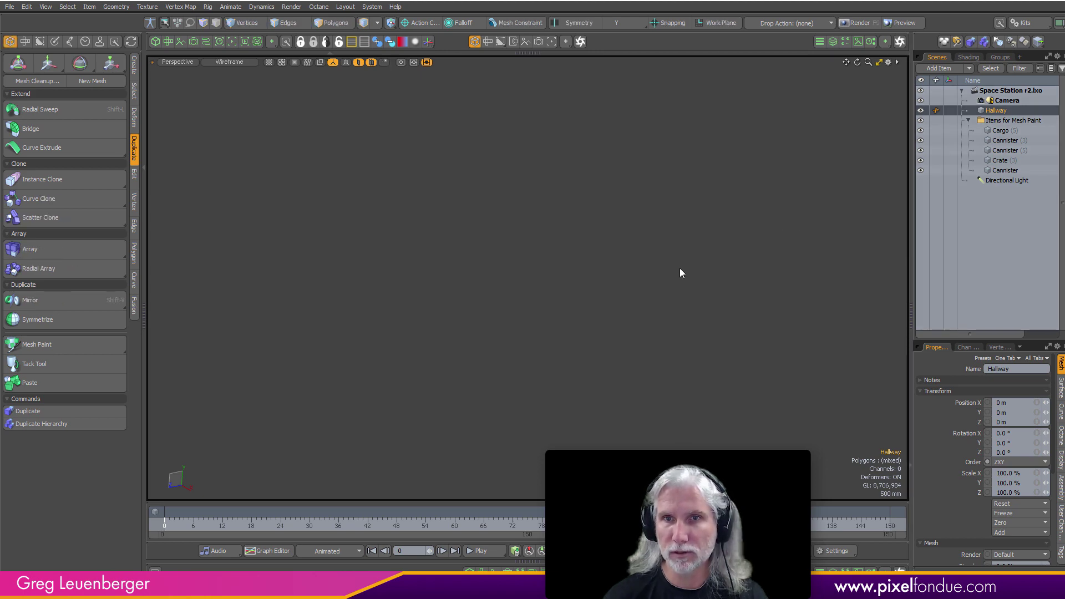
pyautogui.press('a')
pyautogui.keyDown('alt'); pyautogui.moveTo(635, 316); pyautogui.dragTo(606, 407); pyautogui.keyUp('alt')
pyautogui.keyDown('ctrl'); pyautogui.keyDown('alt'); pyautogui.moveTo(501, 347); pyautogui.dragTo(602, 439); pyautogui.keyUp('alt'); pyautogui.keyUp('ctrl')
pyautogui.click(628, 384)
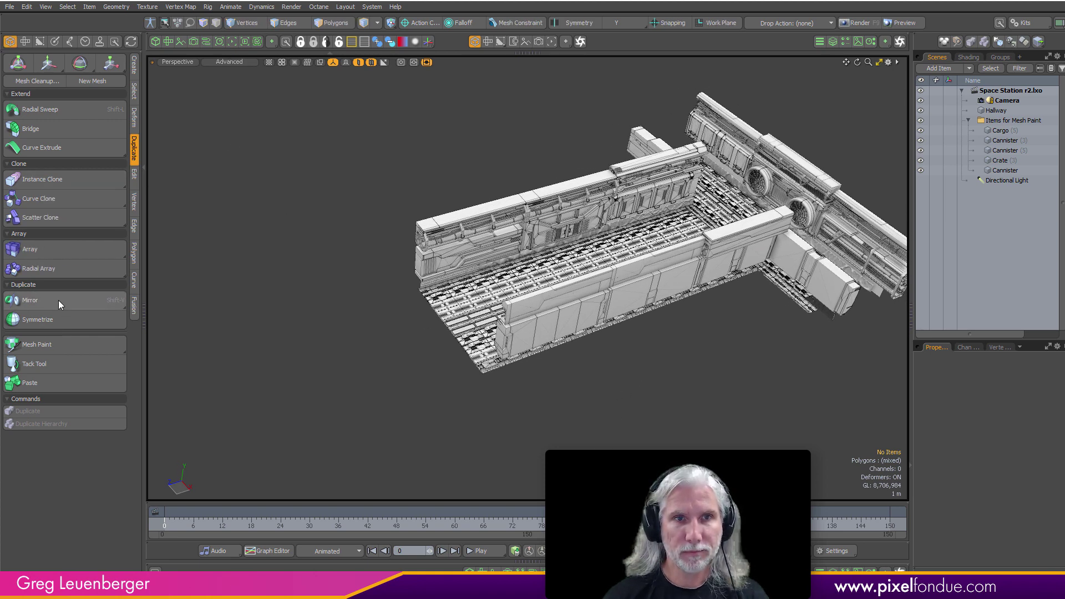
# Start Mesh Paint in Slide mode with a Random BG source and place two Cargo instances along the hallway floor
pyautogui.click(67, 345)
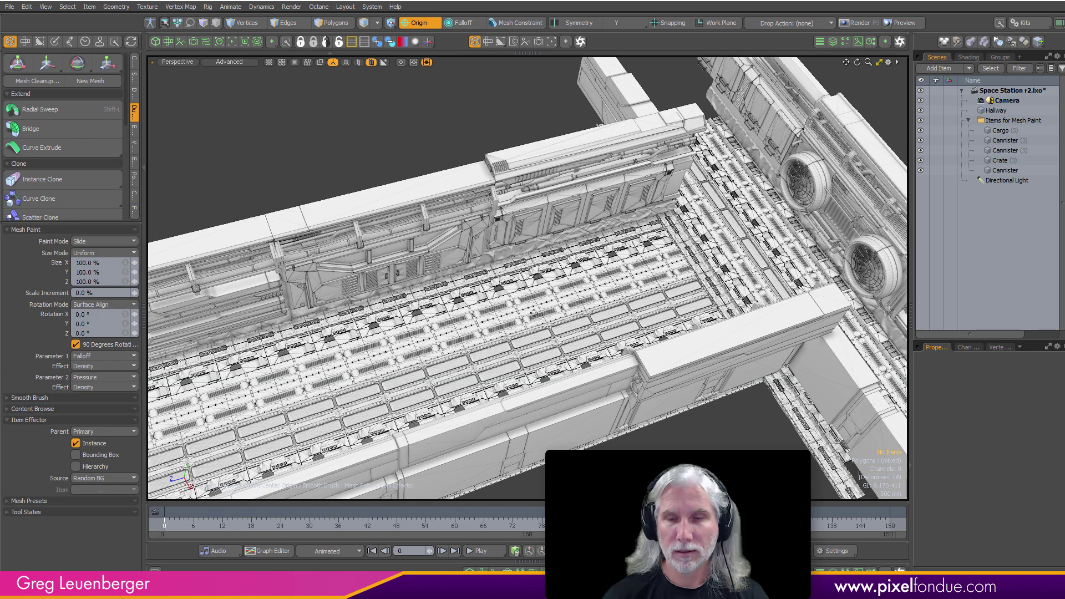
pyautogui.moveTo(488, 329); pyautogui.dragTo(668, 274)
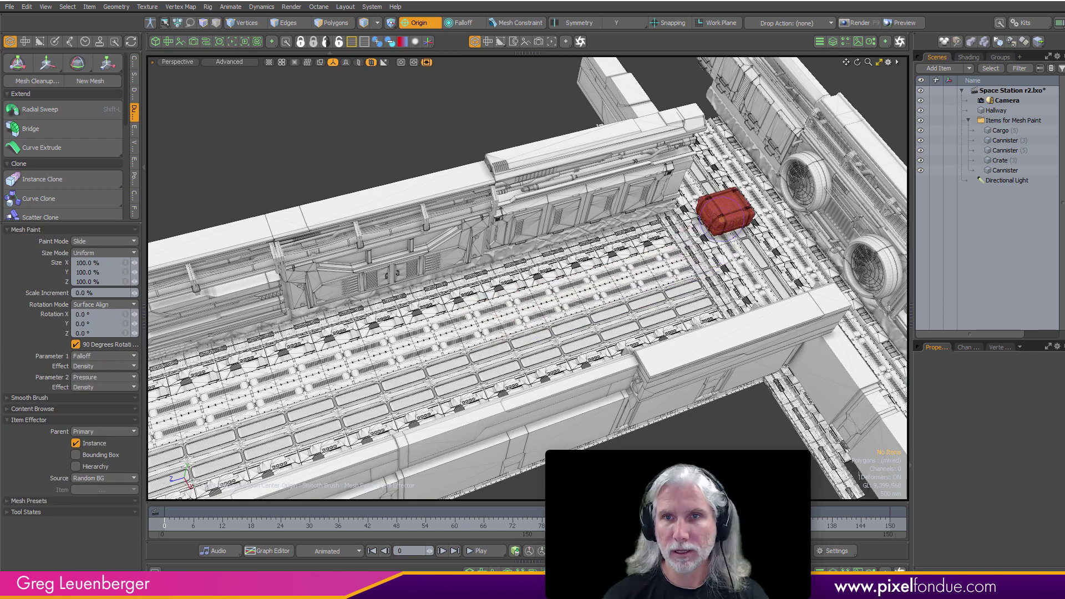
pyautogui.moveTo(719, 192); pyautogui.dragTo(716, 251)
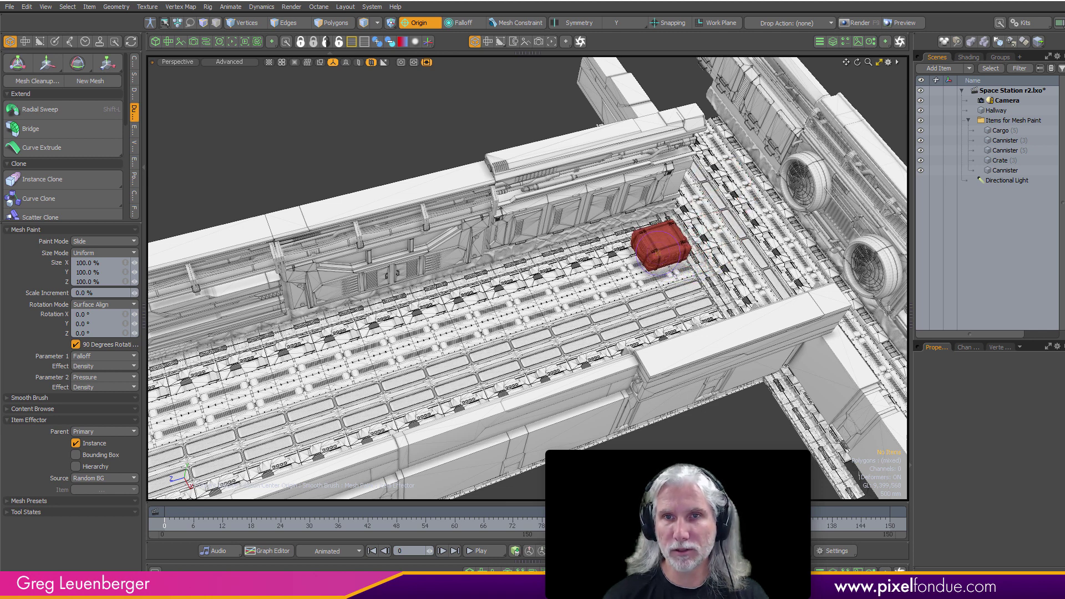
pyautogui.moveTo(661, 254)
pyautogui.mouseDown()
pyautogui.moveTo(648, 262)
pyautogui.moveTo(700, 265)
pyautogui.moveTo(676, 251)
pyautogui.moveTo(766, 247)
pyautogui.mouseUp()
pyautogui.keyDown('alt'); pyautogui.moveTo(621, 311); pyautogui.dragTo(538, 325); pyautogui.keyUp('alt')
pyautogui.moveTo(457, 366)
pyautogui.mouseDown()
pyautogui.moveTo(449, 356)
pyautogui.moveTo(450, 372)
pyautogui.moveTo(496, 374)
pyautogui.moveTo(562, 244)
pyautogui.mouseUp()
pyautogui.moveTo(486, 382)
pyautogui.mouseDown()
pyautogui.moveTo(451, 347)
pyautogui.moveTo(434, 245)
pyautogui.moveTo(465, 377)
pyautogui.moveTo(441, 397)
pyautogui.moveTo(477, 400)
pyautogui.mouseUp()
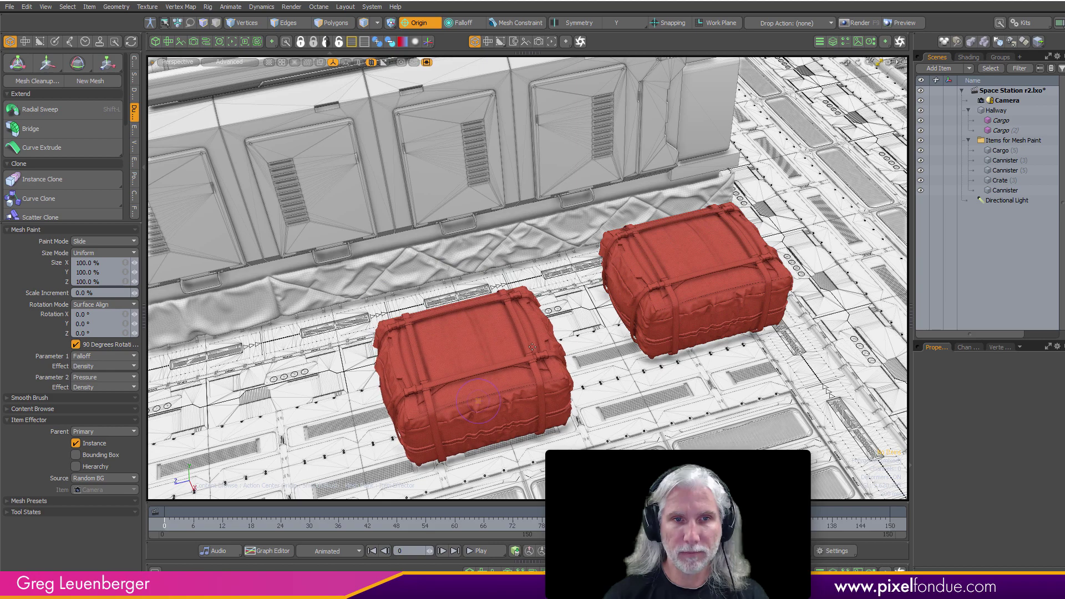
# Set the source to the specific item Crate (3) and place a crate on the floor beyond the two cargo bags
pyautogui.keyDown('alt'); pyautogui.moveTo(532, 346); pyautogui.dragTo(523, 377); pyautogui.keyUp('alt')
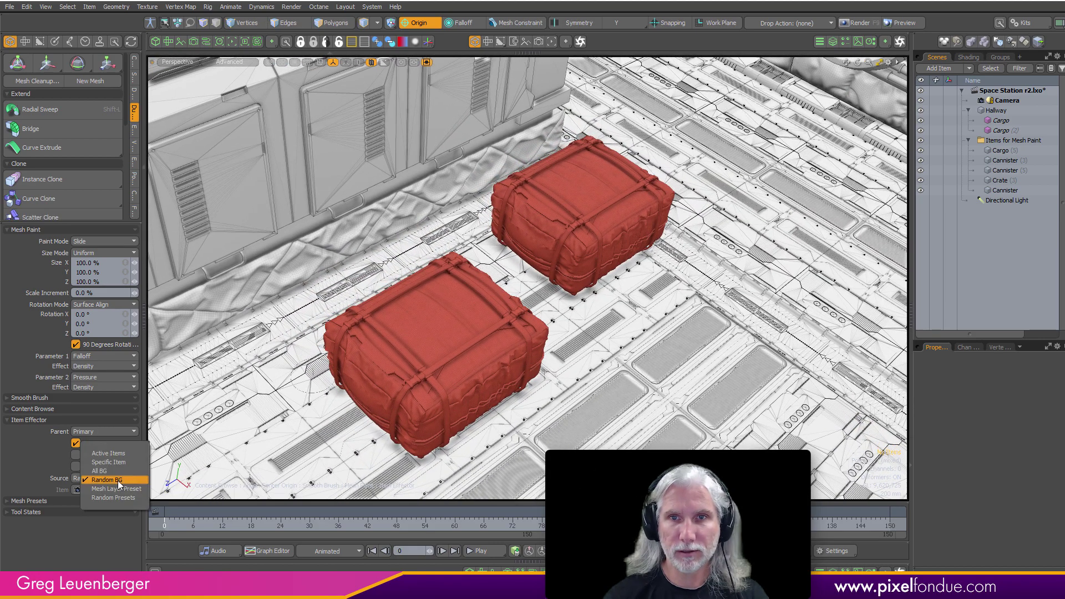
pyautogui.click(127, 480)
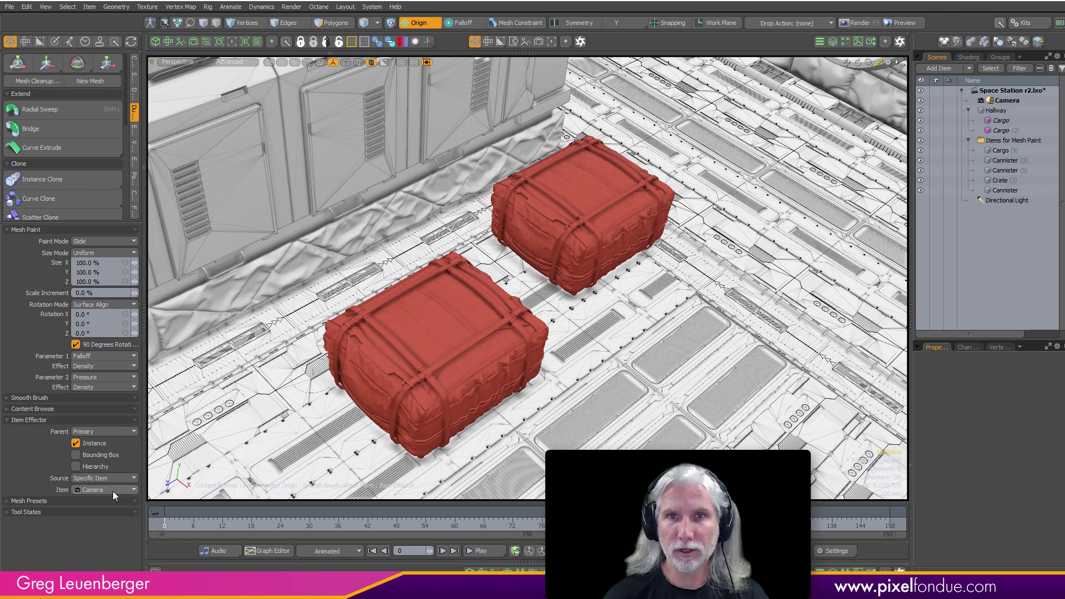
pyautogui.click(112, 491)
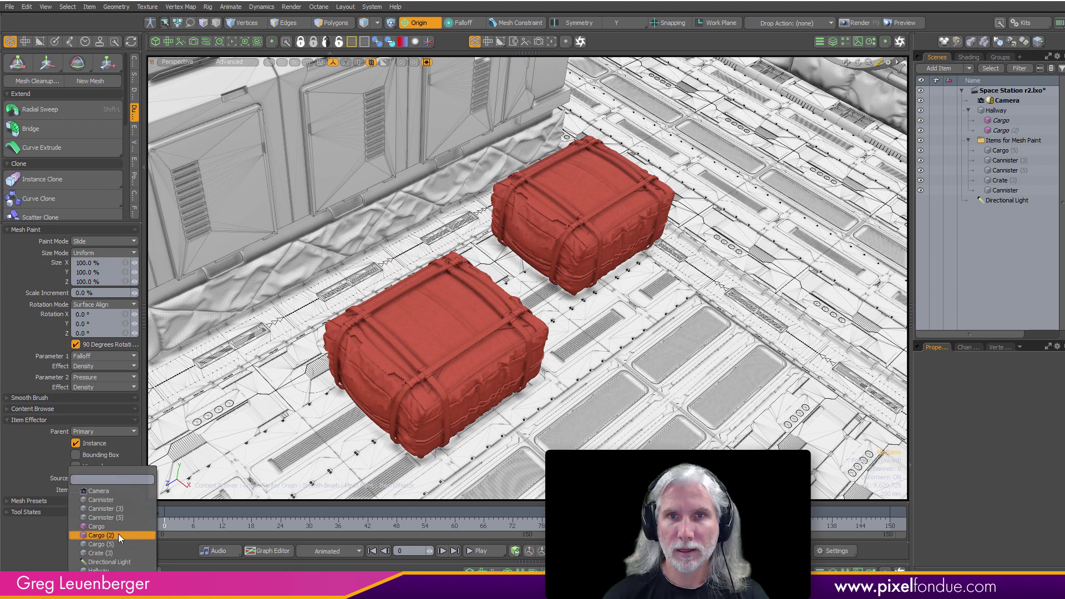
pyautogui.click(115, 552)
pyautogui.keyDown('alt'); pyautogui.moveTo(644, 347); pyautogui.dragTo(471, 461); pyautogui.keyUp('alt')
pyautogui.moveTo(534, 259)
pyautogui.keyDown('alt'); pyautogui.keyDown('shift'); pyautogui.mouseDown()
pyautogui.moveTo(523, 226)
pyautogui.moveTo(464, 194)
pyautogui.mouseUp(); pyautogui.keyUp('shift'); pyautogui.keyUp('alt')
pyautogui.keyDown('alt'); pyautogui.moveTo(487, 278); pyautogui.dragTo(596, 380); pyautogui.keyUp('alt')
pyautogui.keyDown('ctrl'); pyautogui.keyDown('alt'); pyautogui.moveTo(544, 308); pyautogui.dragTo(602, 290); pyautogui.keyUp('alt'); pyautogui.keyUp('ctrl')
pyautogui.keyDown('ctrl'); pyautogui.keyDown('alt'); pyautogui.moveTo(683, 327); pyautogui.dragTo(582, 319); pyautogui.keyUp('alt'); pyautogui.keyUp('ctrl')
pyautogui.keyDown('ctrl'); pyautogui.keyDown('alt'); pyautogui.moveTo(565, 365); pyautogui.dragTo(555, 301); pyautogui.keyUp('alt'); pyautogui.keyUp('ctrl')
pyautogui.keyDown('alt'); pyautogui.keyDown('shift'); pyautogui.moveTo(554, 301); pyautogui.dragTo(440, 286); pyautogui.keyUp('shift'); pyautogui.keyUp('alt')
# Set the paint mode to Drop and the item to Cannister (3), and drop a cannister on the floor scaled to about 376%
pyautogui.click(100, 241)
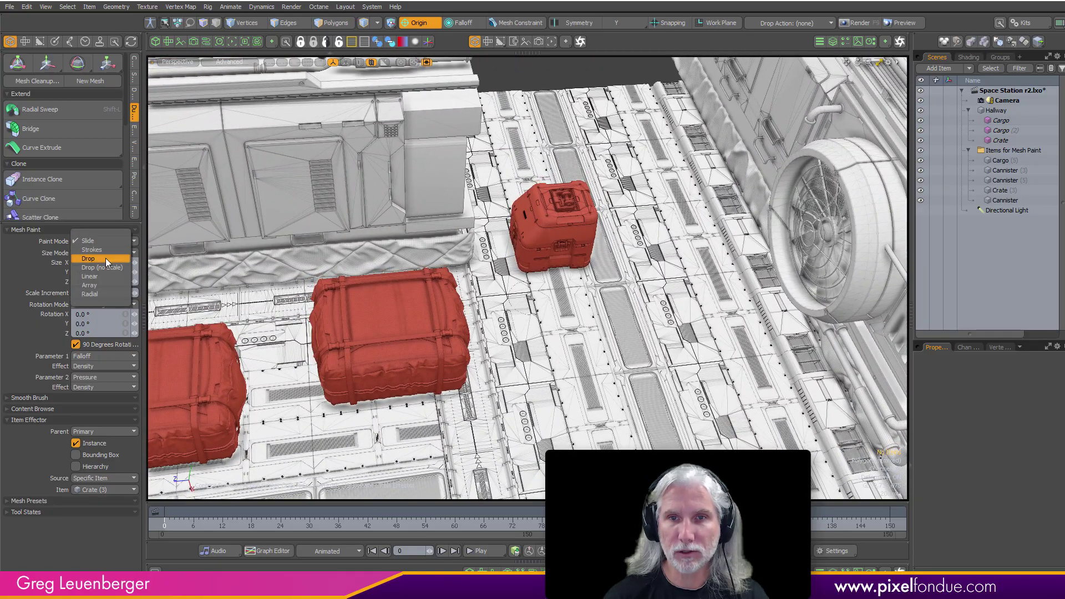
pyautogui.click(105, 258)
pyautogui.keyDown('alt'); pyautogui.moveTo(583, 343); pyautogui.dragTo(521, 319); pyautogui.keyUp('alt')
pyautogui.click(108, 499)
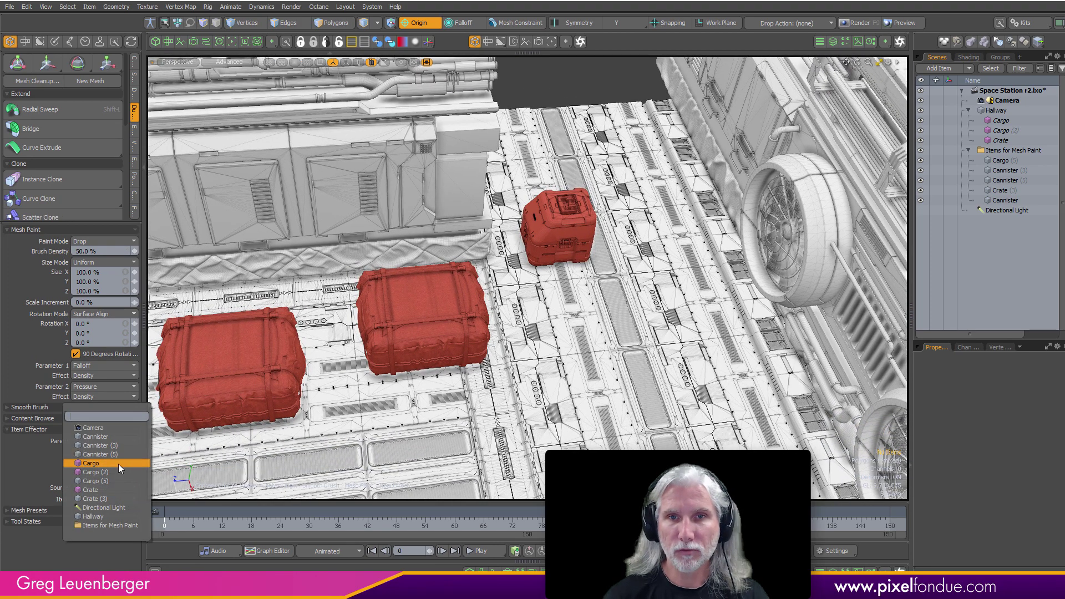
pyautogui.click(114, 446)
pyautogui.keyDown('alt'); pyautogui.moveTo(554, 377); pyautogui.dragTo(508, 364); pyautogui.keyUp('alt')
pyautogui.keyDown('ctrl'); pyautogui.keyDown('alt'); pyautogui.moveTo(583, 367); pyautogui.dragTo(541, 370); pyautogui.keyUp('alt'); pyautogui.keyUp('ctrl')
pyautogui.keyDown('alt'); pyautogui.moveTo(541, 370); pyautogui.dragTo(561, 355); pyautogui.keyUp('alt')
pyautogui.keyDown('alt'); pyautogui.keyDown('shift'); pyautogui.moveTo(421, 388); pyautogui.dragTo(418, 357); pyautogui.keyUp('shift'); pyautogui.keyUp('alt')
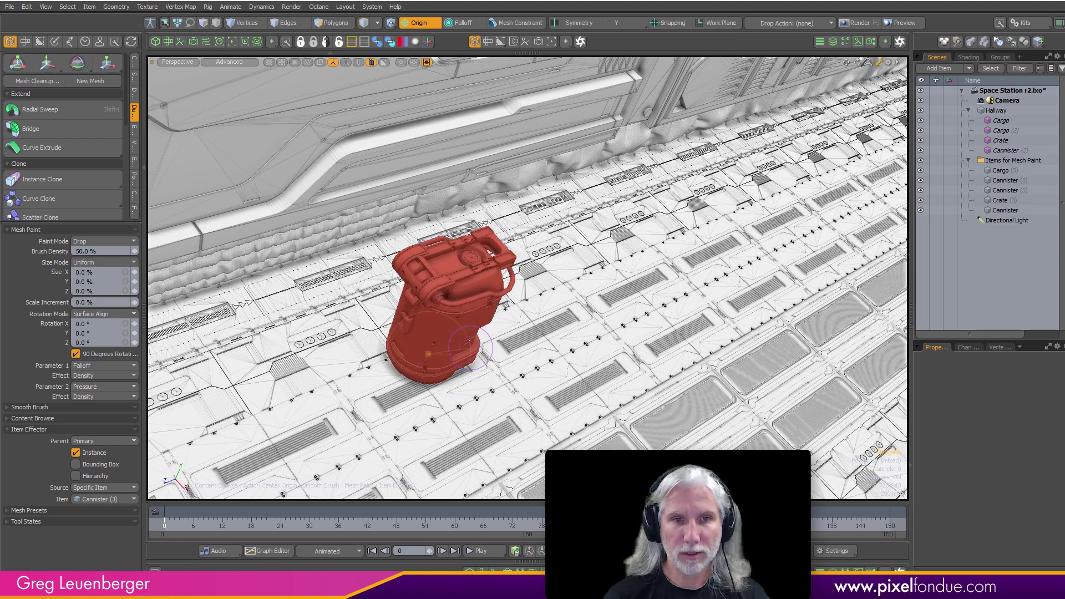
pyautogui.keyDown('alt'); pyautogui.moveTo(461, 365); pyautogui.dragTo(577, 362); pyautogui.keyUp('alt')
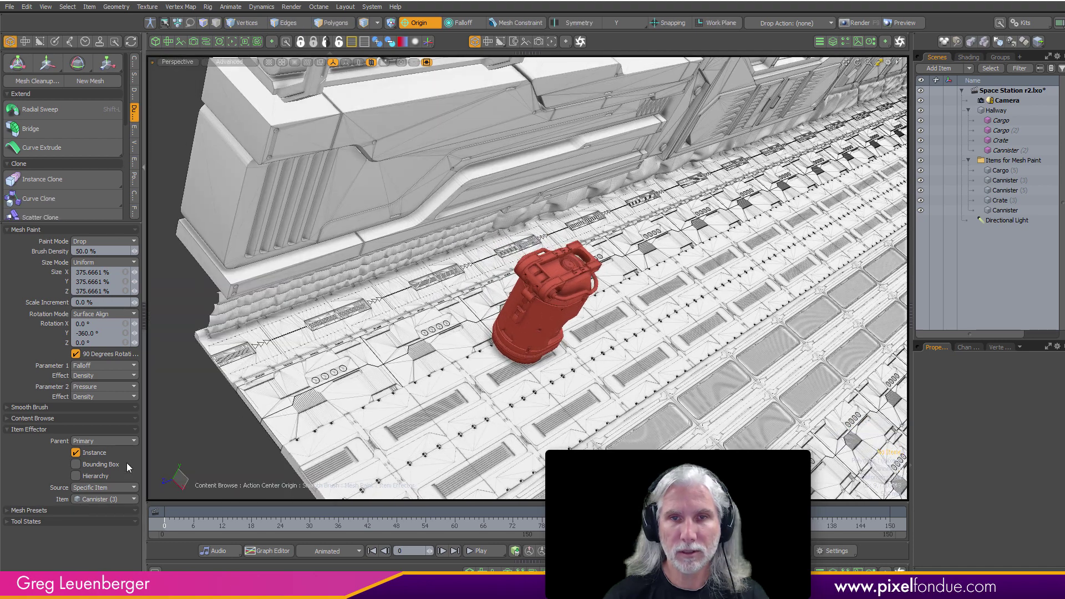
# Set the item to Cannister (5) and drop one beside the first cannister, scaled to about 622%
pyautogui.click(109, 499)
pyautogui.click(131, 505)
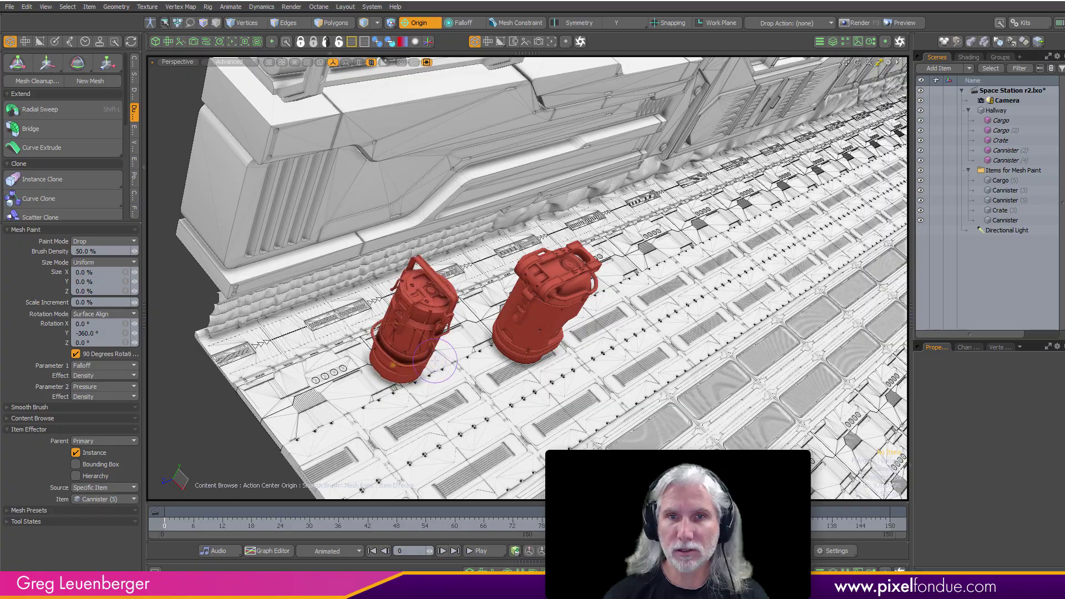
pyautogui.moveTo(460, 359); pyautogui.dragTo(479, 361)
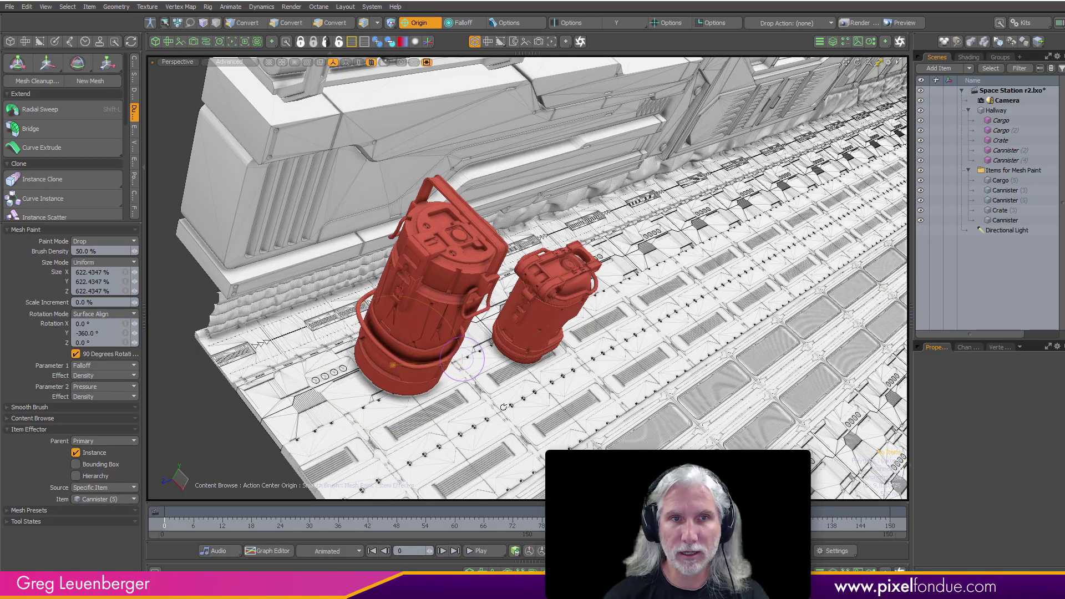
# Set the paint mode to Drop (no Scale) and drop another Cannister (5) beside the others, rotated -90° in Y
pyautogui.moveTo(503, 407)
pyautogui.keyDown('alt'); pyautogui.mouseDown()
pyautogui.moveTo(436, 282)
pyautogui.moveTo(652, 268)
pyautogui.mouseUp(); pyautogui.keyUp('alt')
pyautogui.keyDown('alt'); pyautogui.moveTo(777, 261); pyautogui.dragTo(854, 267); pyautogui.keyUp('alt')
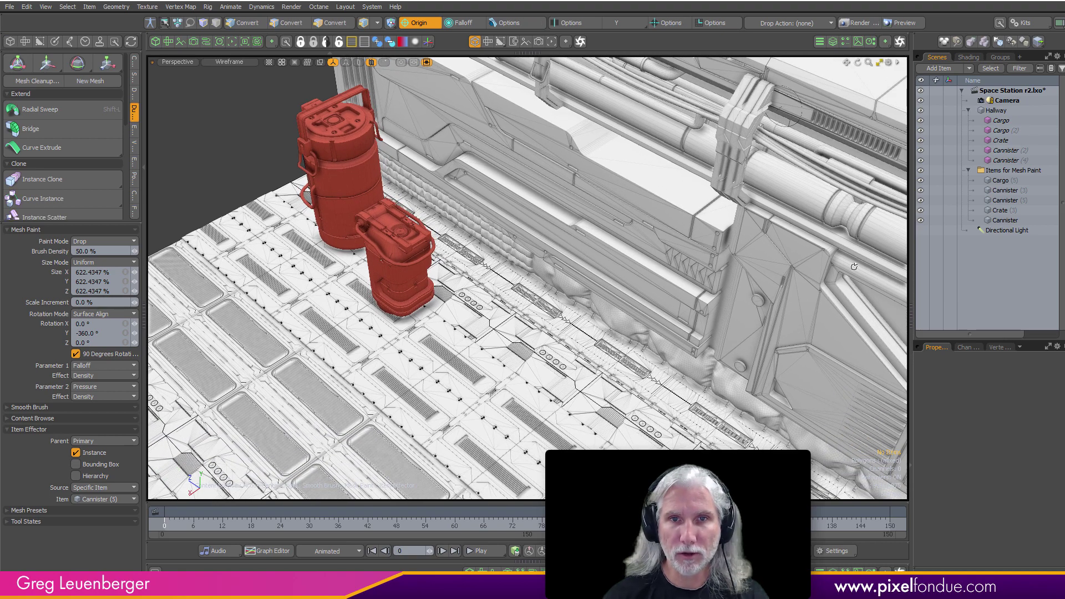
pyautogui.keyDown('ctrl'); pyautogui.keyDown('alt'); pyautogui.moveTo(559, 360); pyautogui.dragTo(115, 277); pyautogui.keyUp('alt'); pyautogui.keyUp('ctrl')
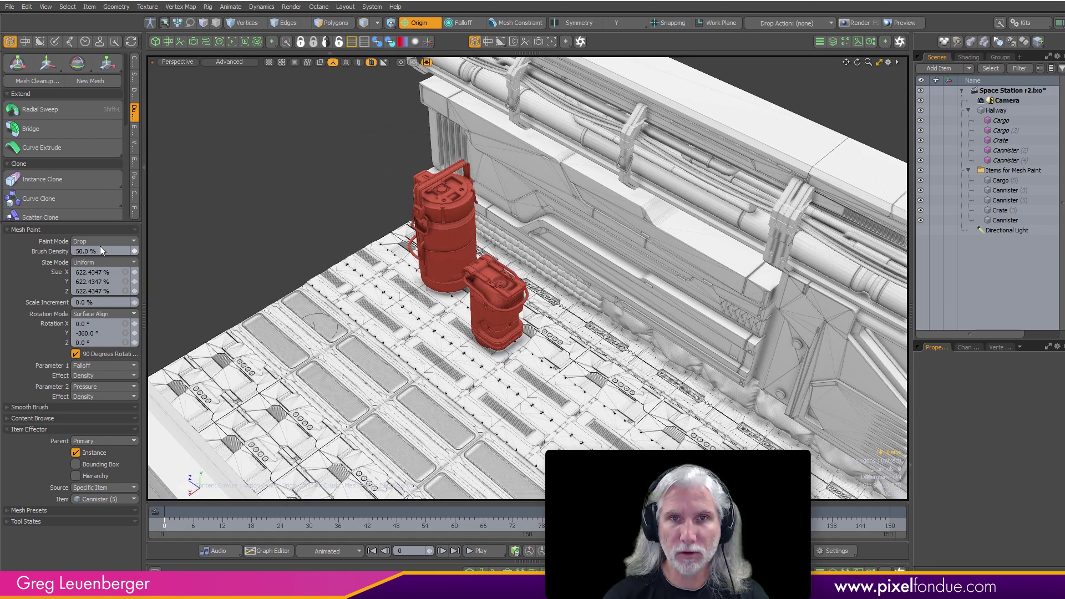
pyautogui.click(109, 251)
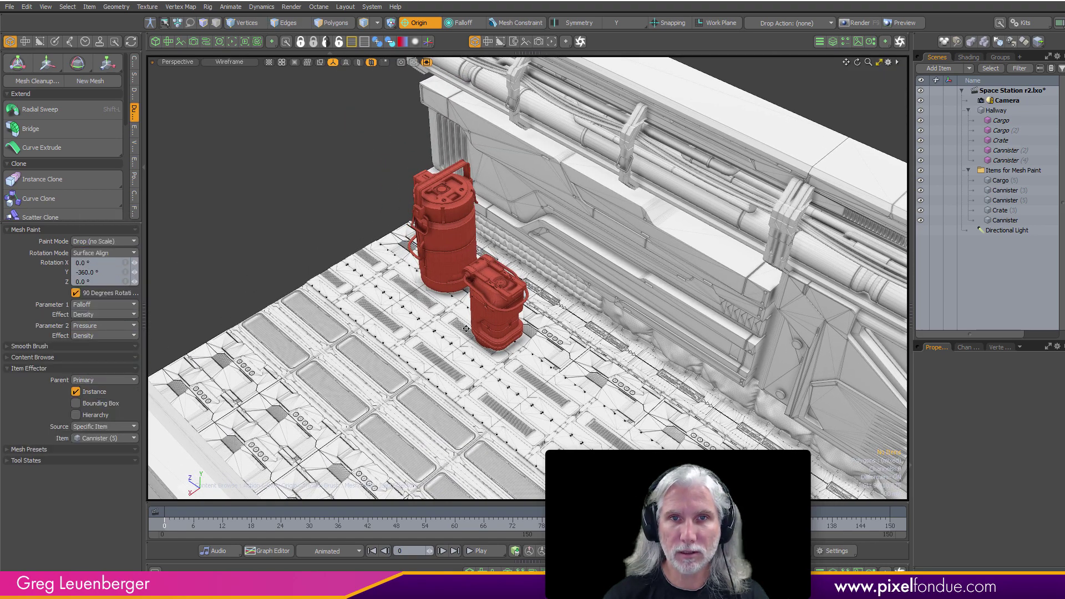
pyautogui.keyDown('alt'); pyautogui.moveTo(254, 412); pyautogui.dragTo(251, 380); pyautogui.keyUp('alt')
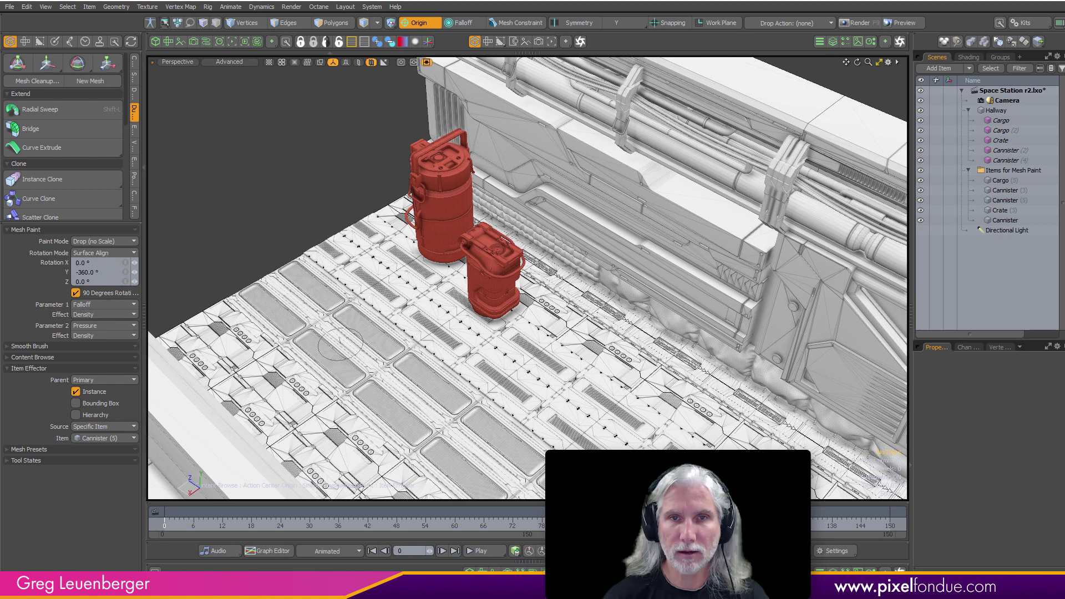
pyautogui.click(395, 289)
pyautogui.moveTo(374, 324)
pyautogui.mouseDown()
pyautogui.moveTo(492, 331)
pyautogui.moveTo(367, 331)
pyautogui.moveTo(490, 348)
pyautogui.moveTo(382, 358)
pyautogui.moveTo(393, 371)
pyautogui.moveTo(489, 316)
pyautogui.mouseUp()
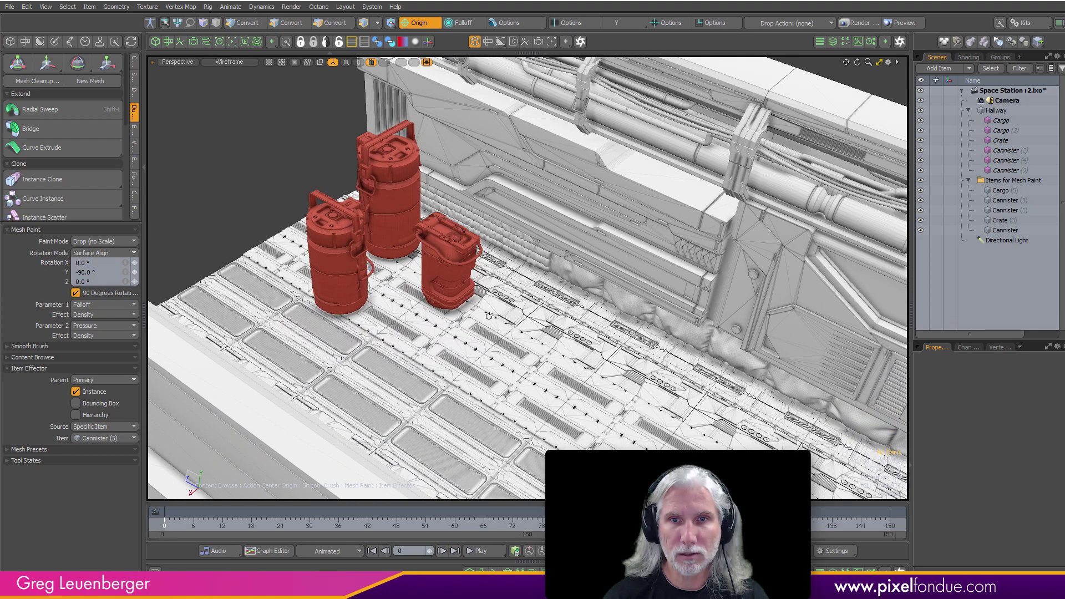
# Set the item to Cannister (3), turn off 90-degree rotation and drop a cannister rotated to about -490° in Y
pyautogui.click(111, 439)
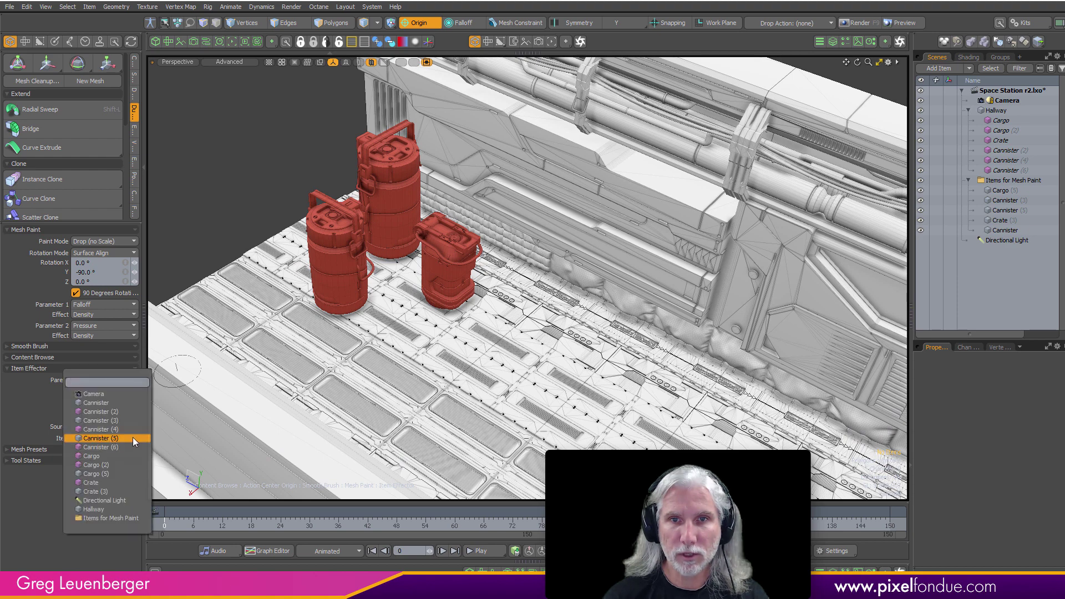
pyautogui.click(135, 420)
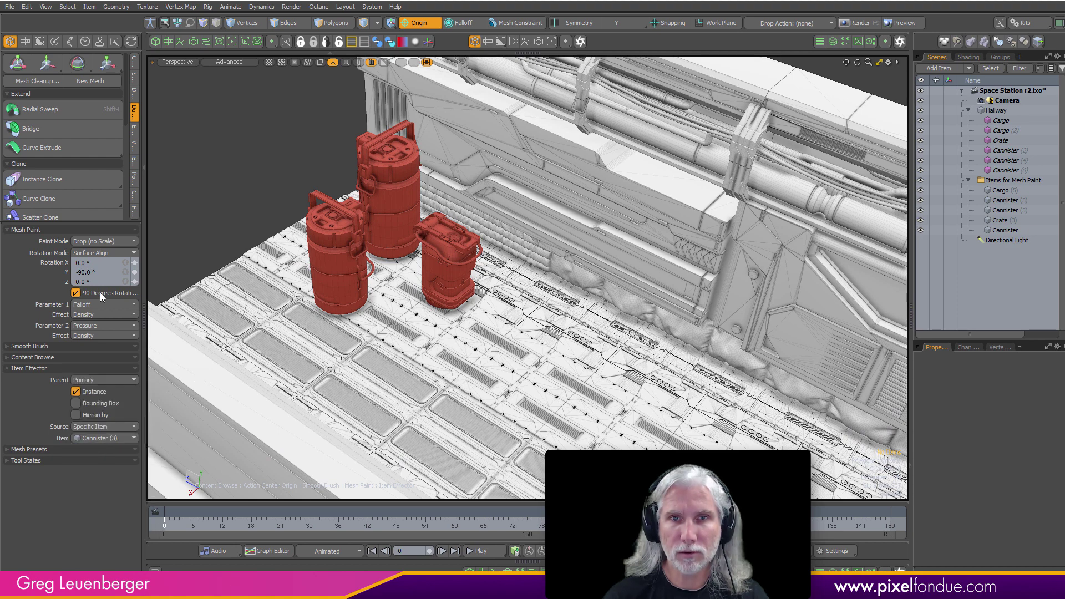
pyautogui.moveTo(444, 278)
pyautogui.keyDown('alt'); pyautogui.mouseDown()
pyautogui.moveTo(424, 389)
pyautogui.moveTo(451, 393)
pyautogui.moveTo(391, 397)
pyautogui.moveTo(363, 380)
pyautogui.moveTo(494, 370)
pyautogui.mouseUp(); pyautogui.keyUp('alt')
pyautogui.keyDown('alt'); pyautogui.moveTo(456, 408); pyautogui.dragTo(444, 338); pyautogui.keyUp('alt')
pyautogui.scroll(-12, 444, 338)
pyautogui.keyDown('alt'); pyautogui.keyDown('shift'); pyautogui.moveTo(654, 355); pyautogui.dragTo(564, 318); pyautogui.keyUp('shift'); pyautogui.keyUp('alt')
pyautogui.keyDown('alt'); pyautogui.moveTo(564, 319); pyautogui.dragTo(570, 351); pyautogui.keyUp('alt')
pyautogui.scroll(10, 569, 351)
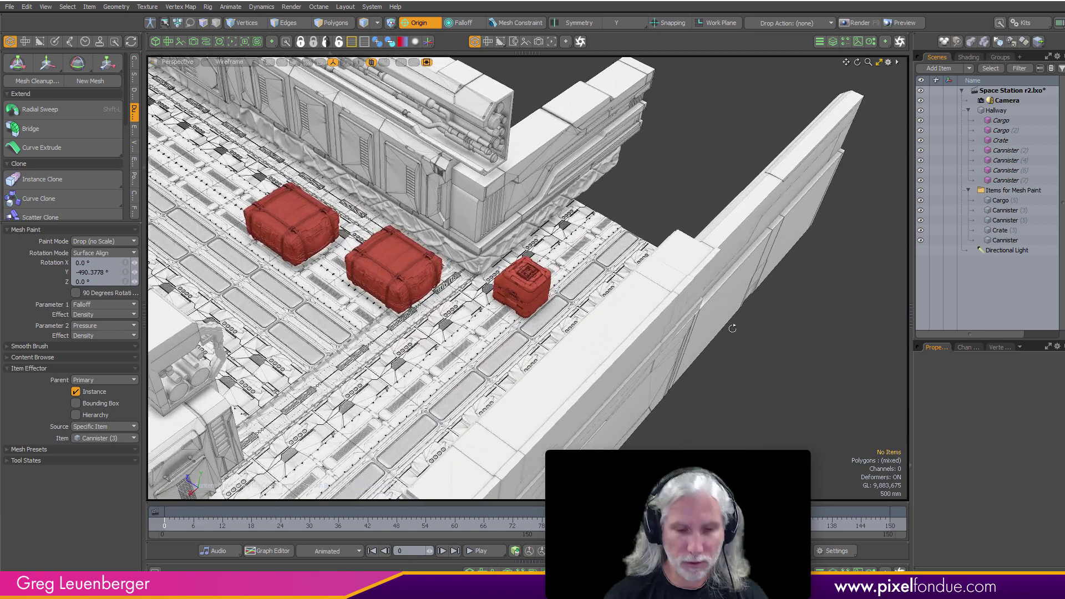
# Delete the cargo instance that is farther from the crate on the hallway floor
pyautogui.keyDown('alt'); pyautogui.keyDown('shift'); pyautogui.moveTo(425, 283); pyautogui.dragTo(506, 305); pyautogui.keyUp('shift'); pyautogui.keyUp('alt')
pyautogui.scroll(4, 502, 303)
pyautogui.keyDown('alt'); pyautogui.keyDown('shift'); pyautogui.moveTo(311, 233); pyautogui.dragTo(405, 282); pyautogui.keyUp('shift'); pyautogui.keyUp('alt')
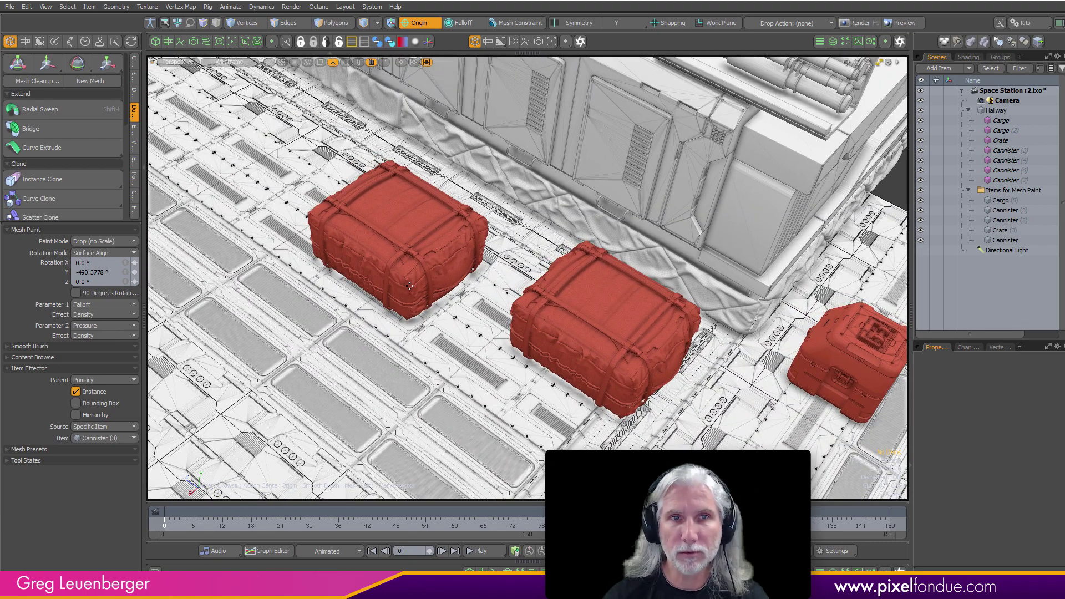
pyautogui.press('k')
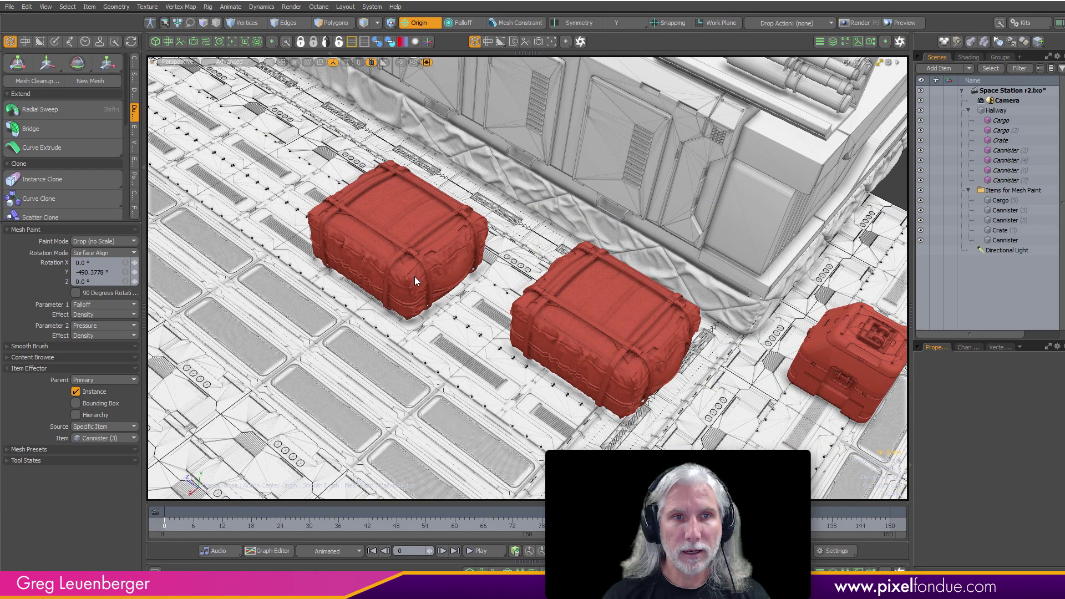
pyautogui.press('space')
pyautogui.click(405, 271)
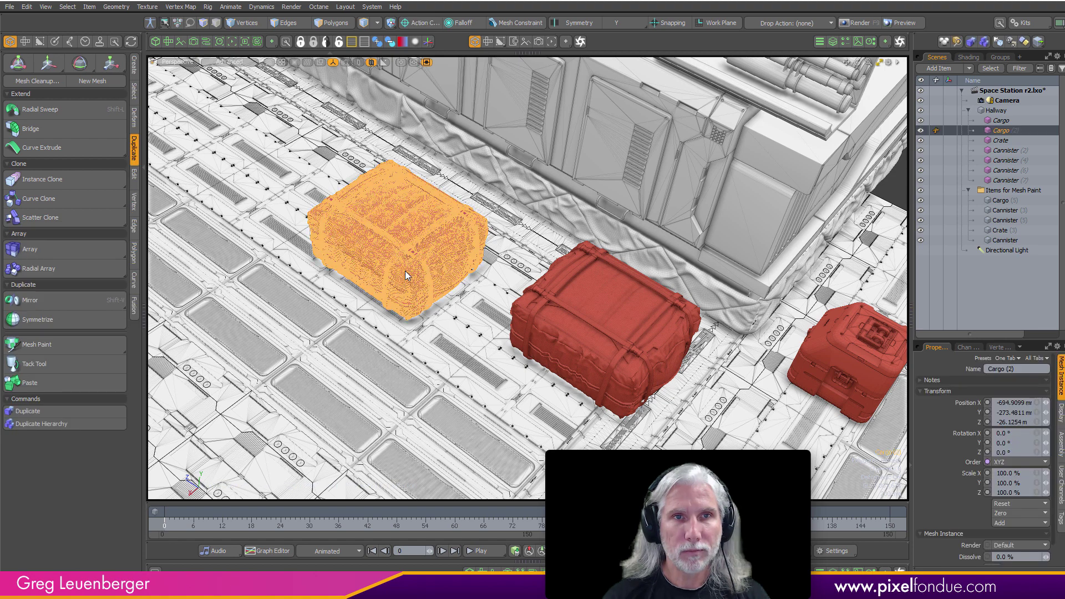
pyautogui.press('Delete')
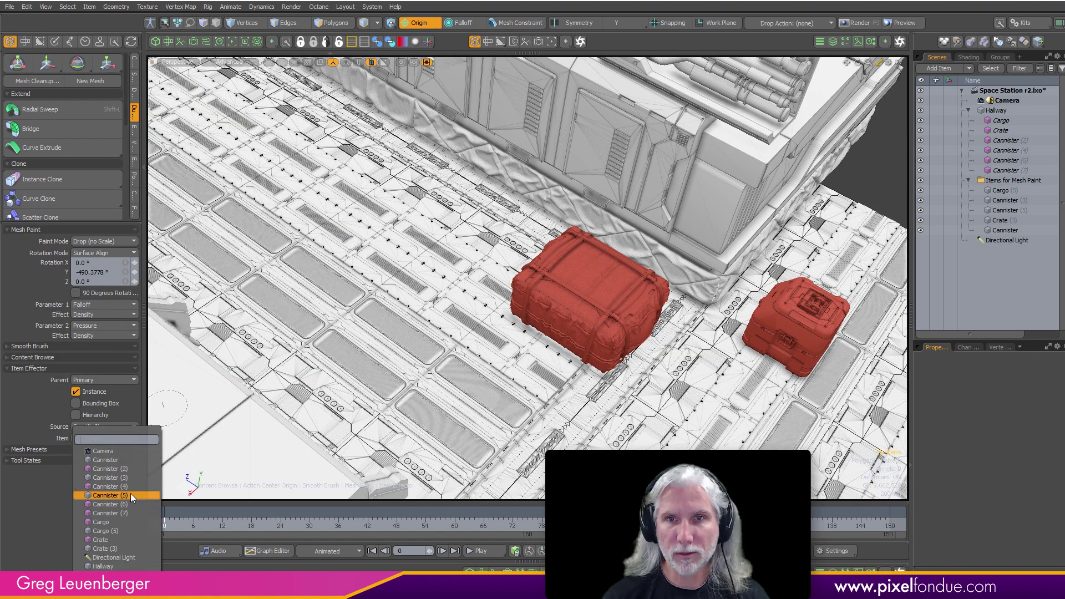
# Set the Mesh Paint item to Cannister and the paint mode to Drop
pyautogui.click(129, 460)
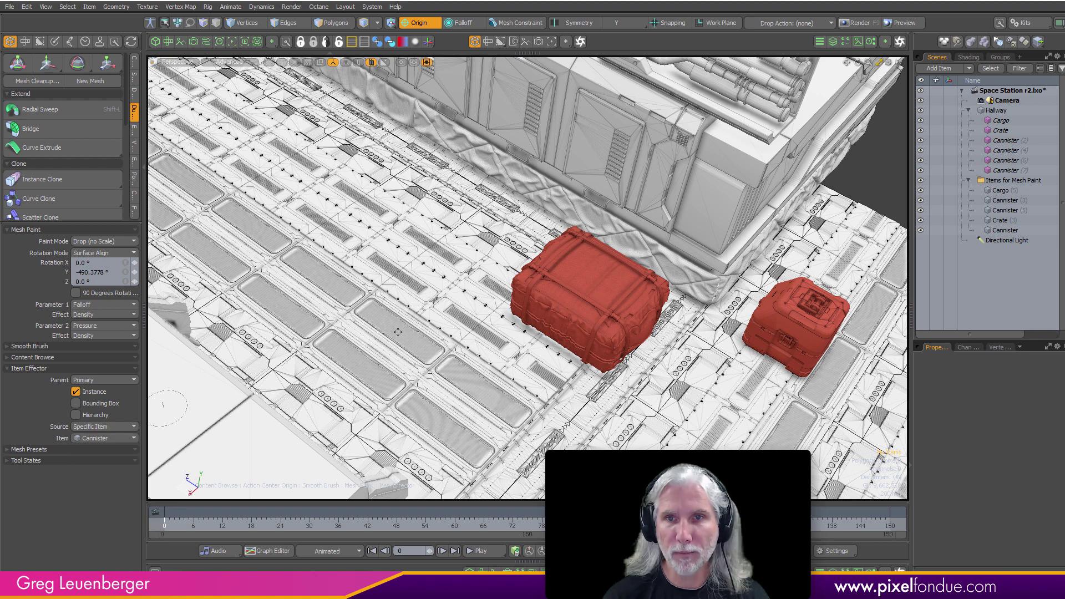
pyautogui.click(93, 240)
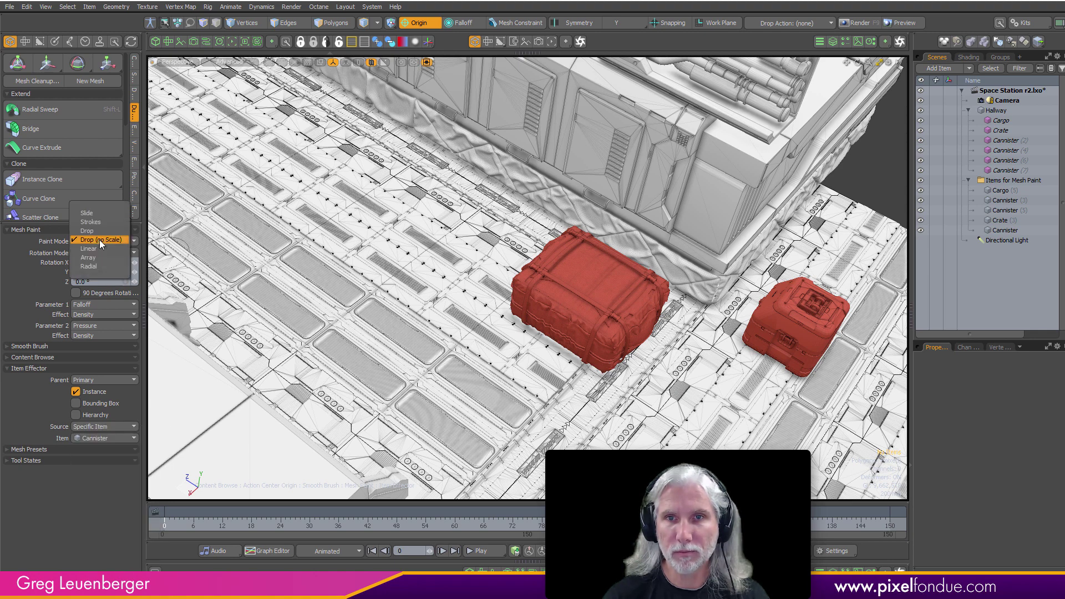
pyautogui.click(97, 231)
pyautogui.scroll(-2, 545, 287)
pyautogui.moveTo(633, 313)
pyautogui.keyDown('alt'); pyautogui.keyDown('shift'); pyautogui.mouseDown()
pyautogui.moveTo(568, 299)
pyautogui.moveTo(653, 348)
pyautogui.moveTo(679, 382)
pyautogui.moveTo(662, 399)
pyautogui.moveTo(584, 402)
pyautogui.moveTo(557, 353)
pyautogui.moveTo(587, 382)
pyautogui.mouseUp(); pyautogui.keyUp('shift'); pyautogui.keyUp('alt')
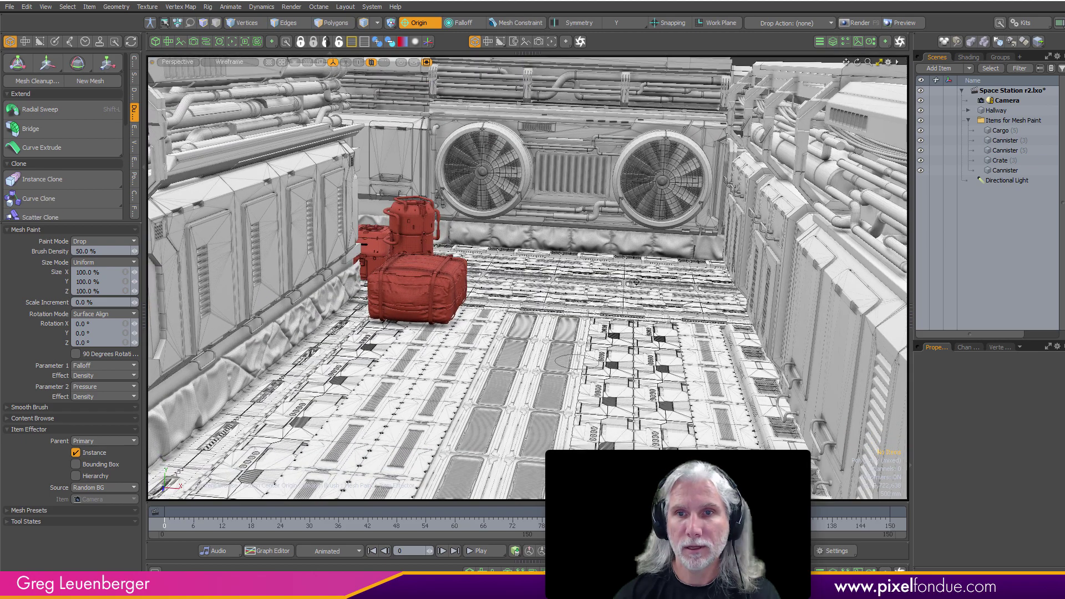
# Drop random background cannisters along the wall opposite the cargo at about 187% scale, and another on the cargo side in Drop (no Scale) mode
pyautogui.keyDown('alt'); pyautogui.moveTo(637, 282); pyautogui.dragTo(656, 321); pyautogui.keyUp('alt')
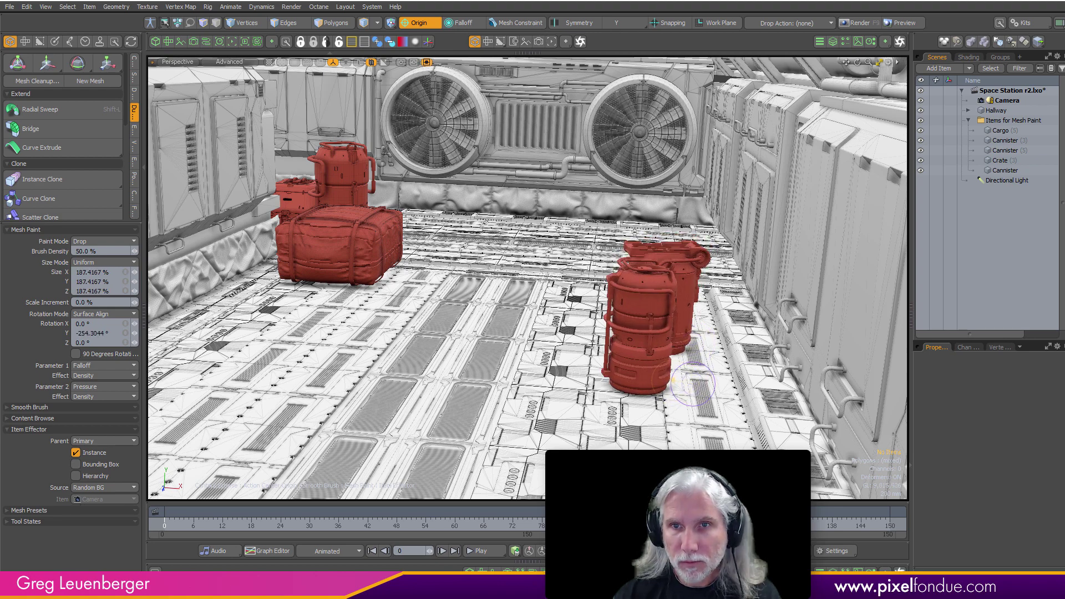
pyautogui.keyDown('alt'); pyautogui.moveTo(680, 427); pyautogui.dragTo(705, 355); pyautogui.keyUp('alt')
pyautogui.moveTo(488, 314)
pyautogui.keyDown('ctrl'); pyautogui.keyDown('alt'); pyautogui.mouseDown()
pyautogui.moveTo(663, 312)
pyautogui.moveTo(550, 315)
pyautogui.moveTo(602, 363)
pyautogui.moveTo(627, 409)
pyautogui.moveTo(533, 333)
pyautogui.moveTo(513, 346)
pyautogui.mouseUp(); pyautogui.keyUp('alt'); pyautogui.keyUp('ctrl')
pyautogui.click(94, 252)
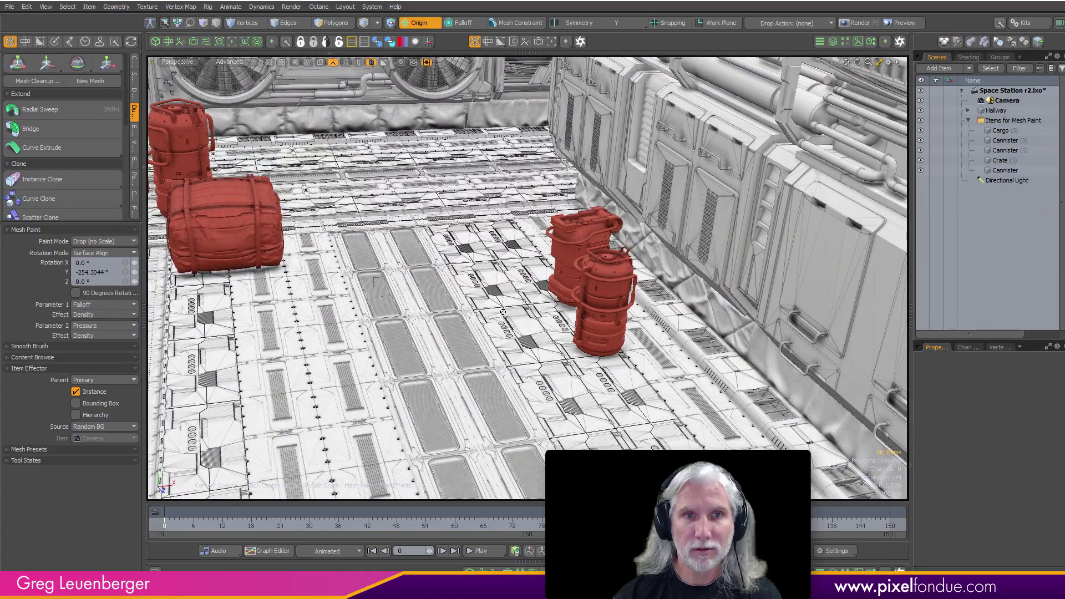
pyautogui.moveTo(536, 217)
pyautogui.keyDown('alt'); pyautogui.mouseDown()
pyautogui.moveTo(482, 253)
pyautogui.moveTo(392, 399)
pyautogui.moveTo(399, 376)
pyautogui.moveTo(344, 443)
pyautogui.moveTo(273, 406)
pyautogui.moveTo(346, 319)
pyautogui.moveTo(401, 343)
pyautogui.moveTo(405, 365)
pyautogui.mouseUp(); pyautogui.keyUp('alt')
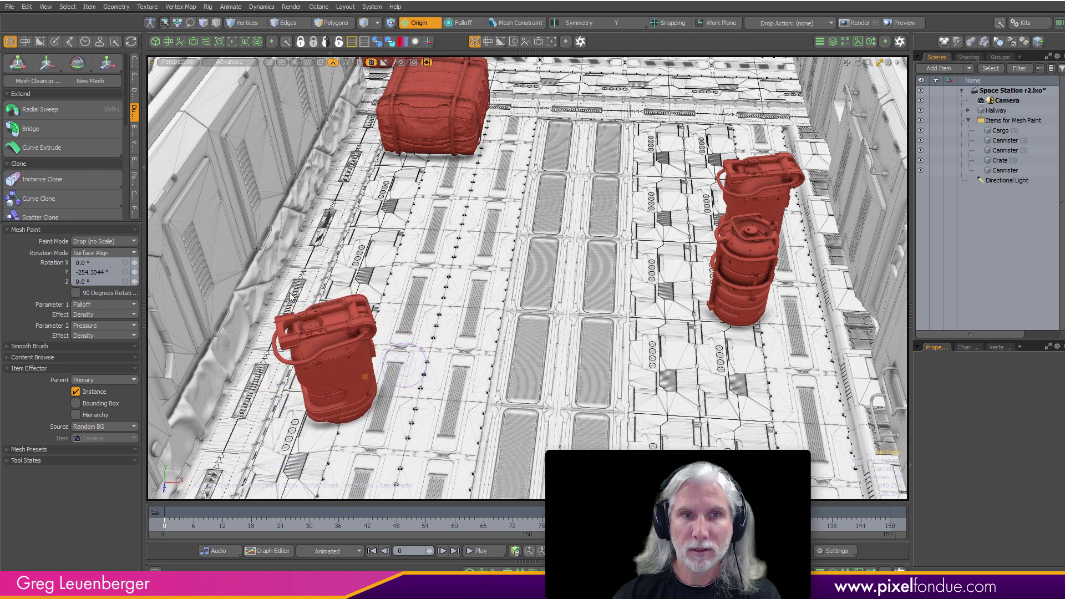
# Set the paint mode to Slide and slide a random item, a crate, across the floor to behind the pair of cannisters
pyautogui.click(103, 243)
pyautogui.click(102, 219)
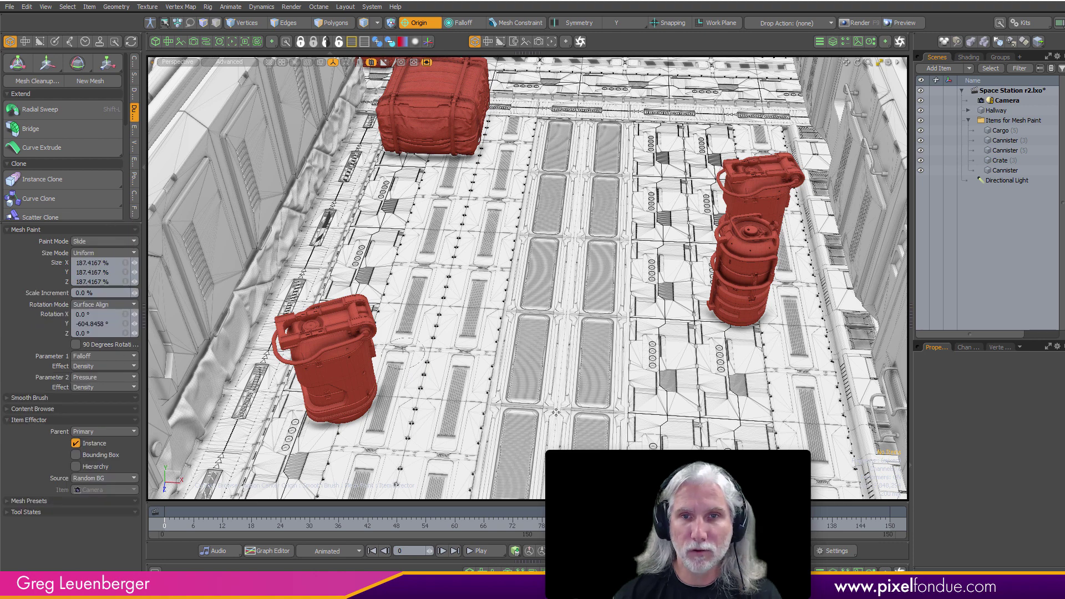
pyautogui.moveTo(409, 349)
pyautogui.mouseDown()
pyautogui.moveTo(413, 383)
pyautogui.moveTo(527, 355)
pyautogui.moveTo(599, 288)
pyautogui.moveTo(555, 411)
pyautogui.moveTo(566, 421)
pyautogui.moveTo(683, 400)
pyautogui.moveTo(577, 322)
pyautogui.moveTo(557, 213)
pyautogui.moveTo(669, 136)
pyautogui.mouseUp()
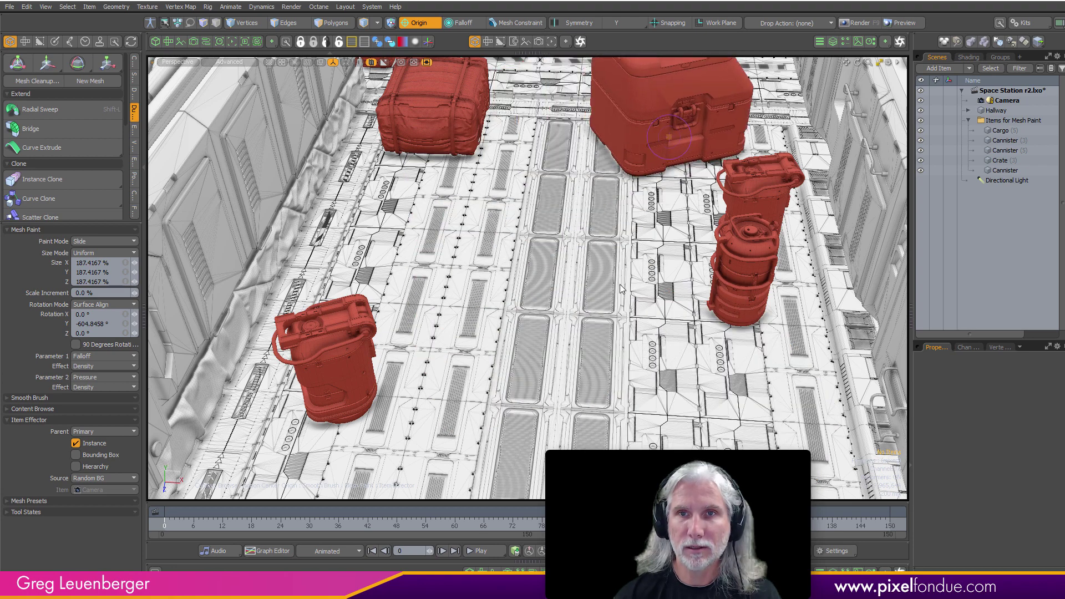
# Select the new crate instance and scale it down uniformly to 70% of its size
pyautogui.moveTo(596, 295)
pyautogui.keyDown('alt'); pyautogui.keyDown('shift'); pyautogui.mouseDown()
pyautogui.moveTo(477, 428)
pyautogui.moveTo(505, 298)
pyautogui.mouseUp(); pyautogui.keyUp('shift'); pyautogui.keyUp('alt')
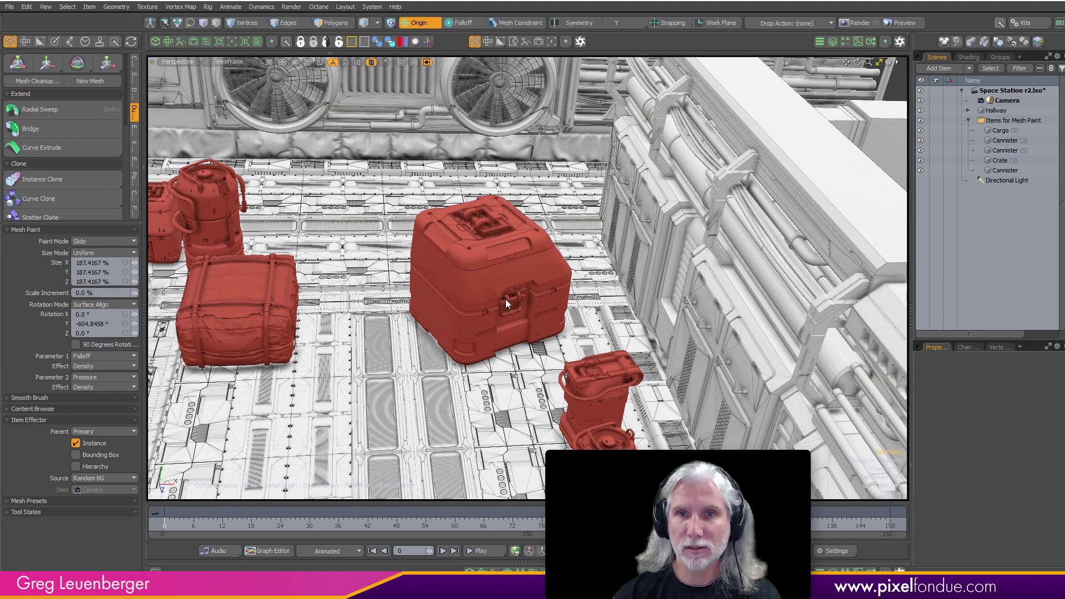
pyautogui.press('space')
pyautogui.click(484, 294)
pyautogui.press('e')
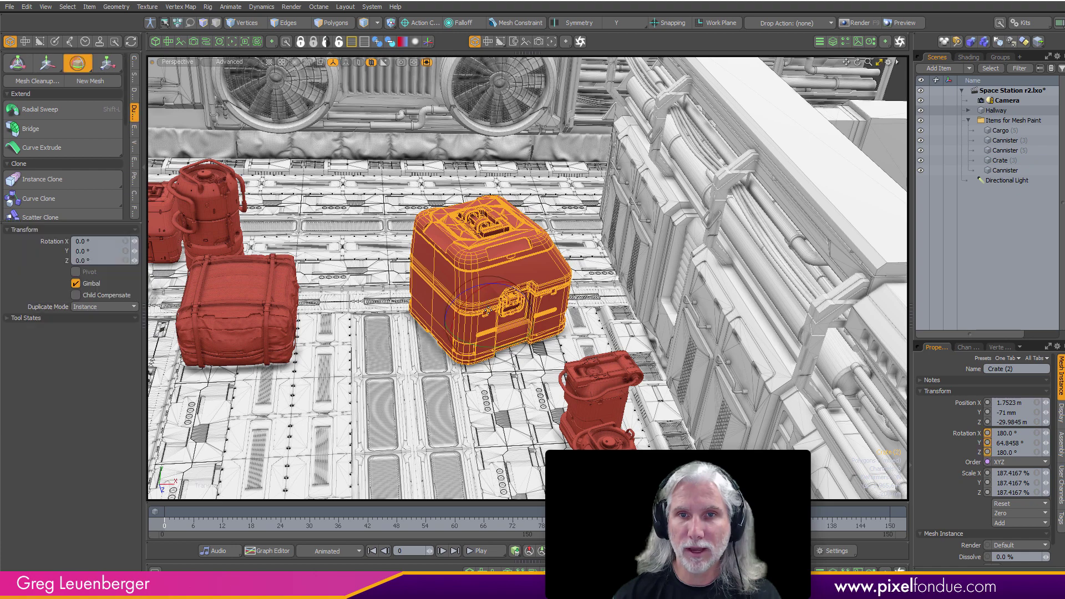
pyautogui.press('r')
pyautogui.scroll(-2, 487, 316)
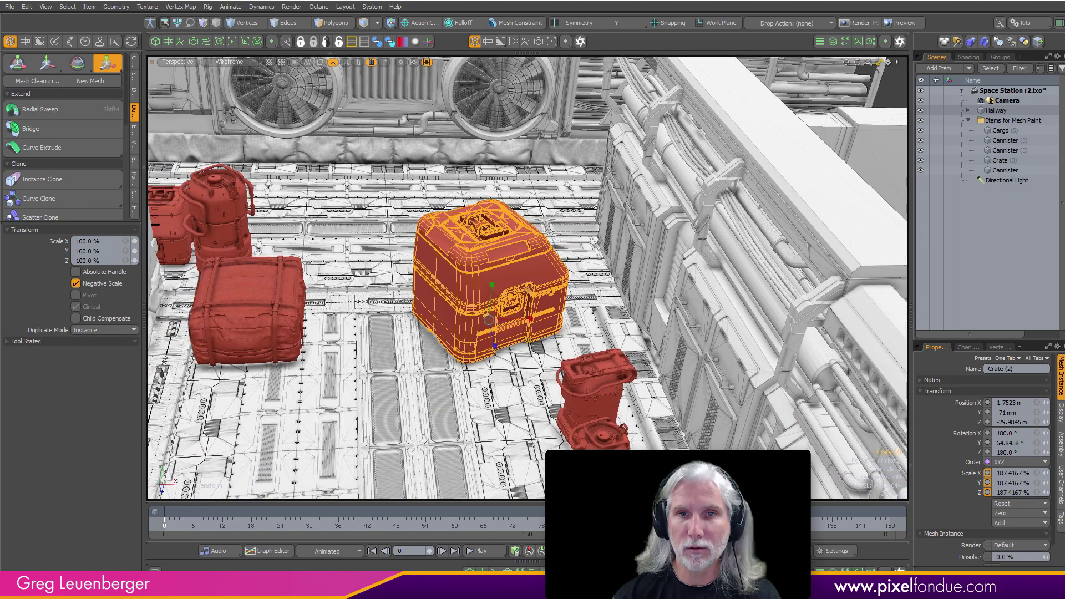
pyautogui.moveTo(489, 319); pyautogui.dragTo(470, 320)
# Move the crate into the far corner at about X 3.98 m, Z -34.11 m, and rotate it to about 220.5° in Y
pyautogui.press('w')
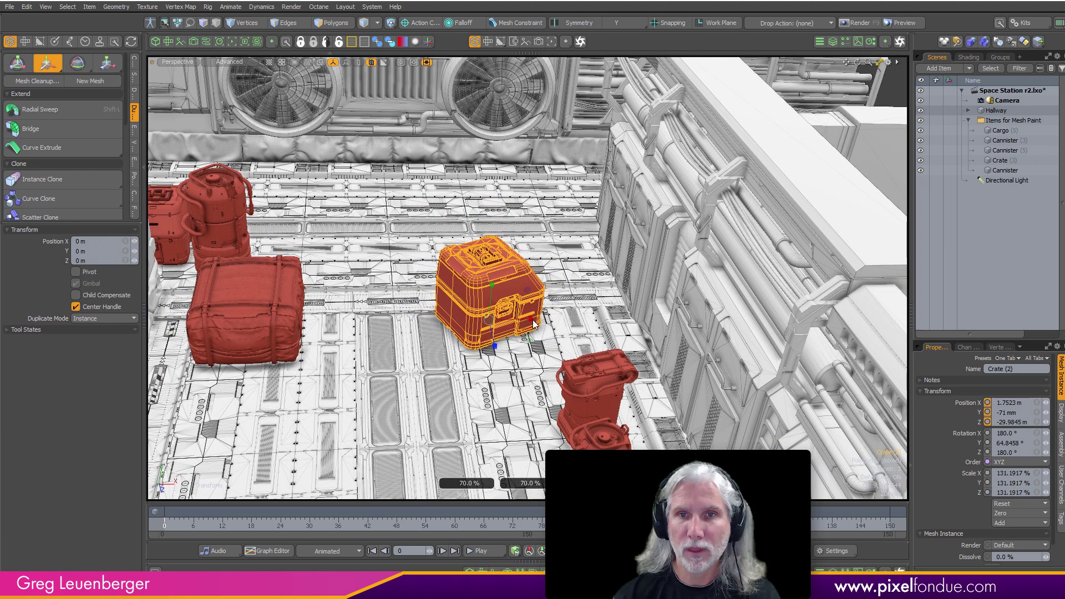
pyautogui.moveTo(494, 347); pyautogui.dragTo(472, 243)
pyautogui.press('e')
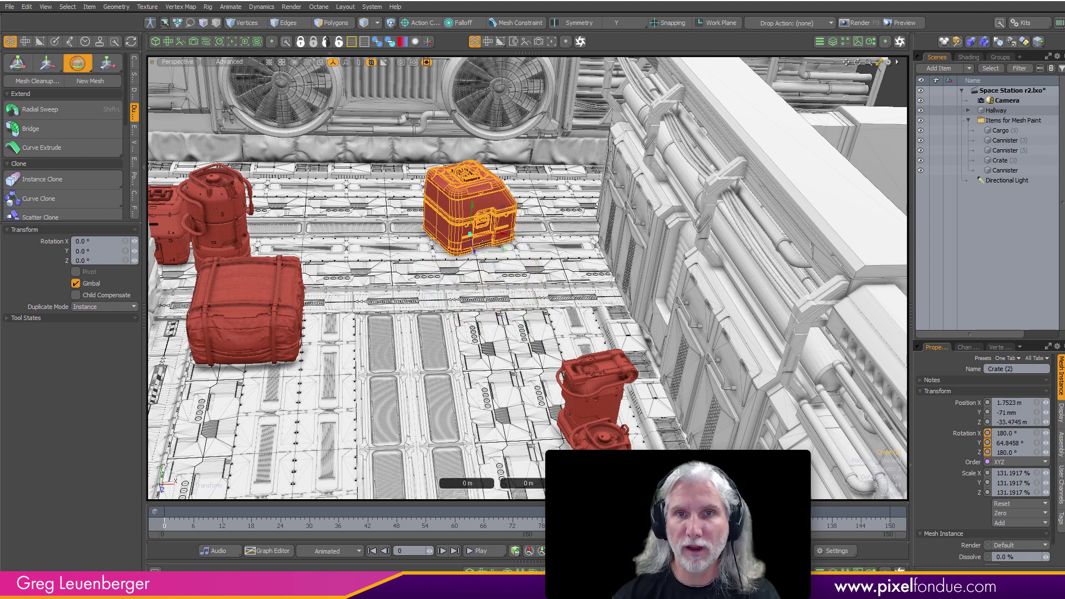
pyautogui.hotkey('shift', 'a')
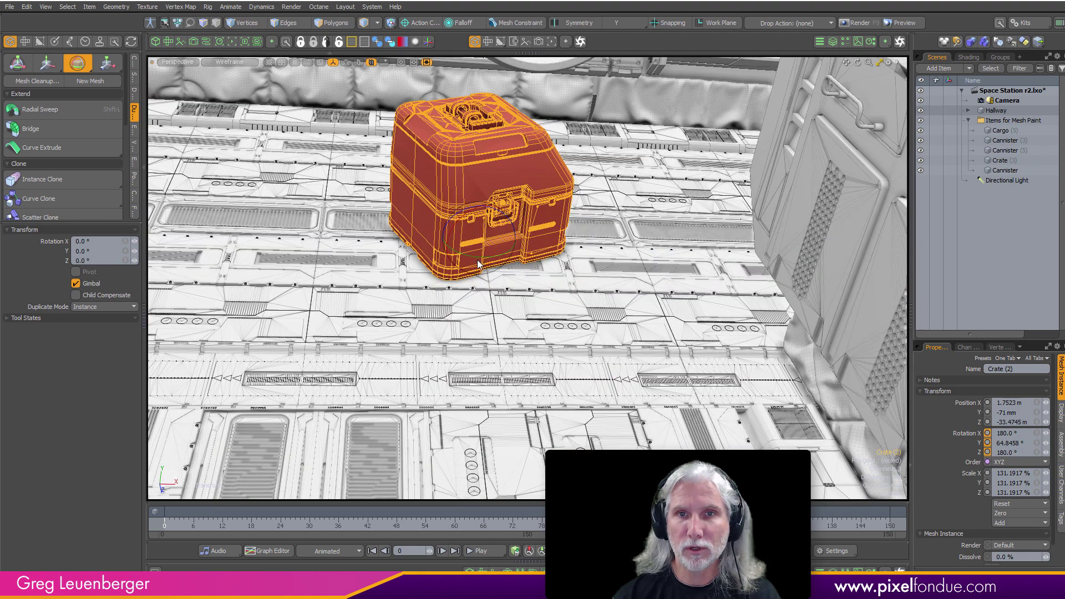
pyautogui.moveTo(478, 264); pyautogui.dragTo(688, 239)
pyautogui.press('w')
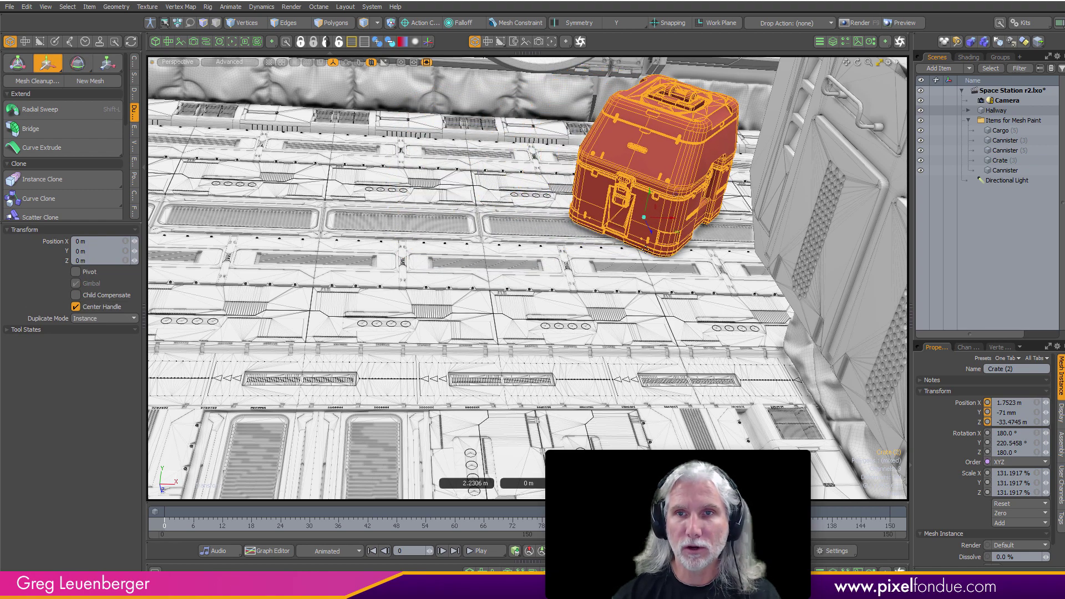
pyautogui.press('space')
# Deselect the crate and review the placed cargo, crate and cannister instances along the whole hallway
pyautogui.scroll(-8, 634, 319)
pyautogui.keyDown('alt'); pyautogui.moveTo(516, 211); pyautogui.dragTo(456, 231); pyautogui.keyUp('alt')
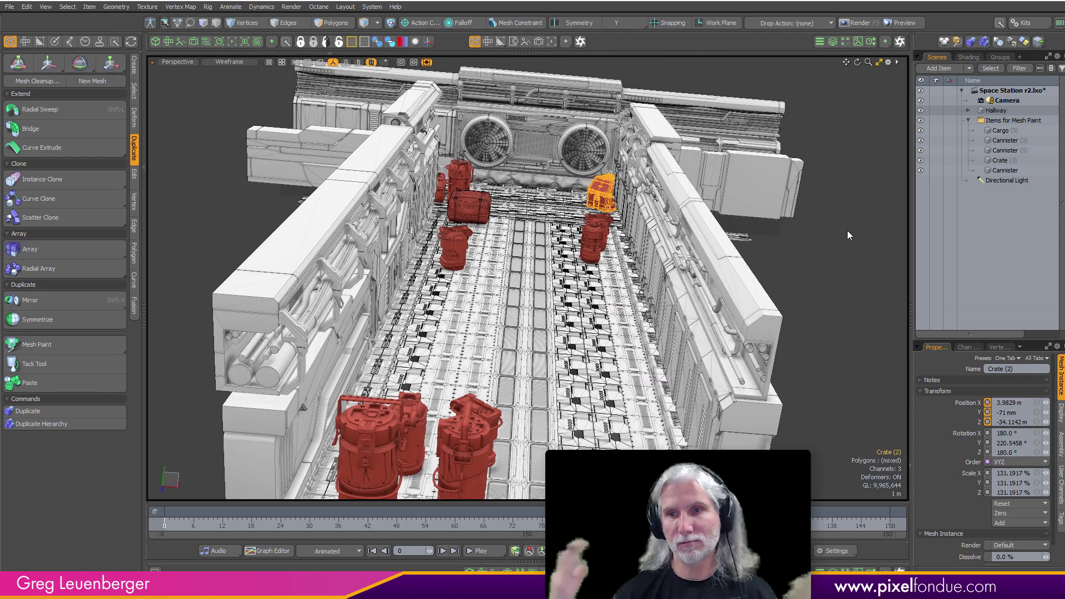
pyautogui.click(847, 231)
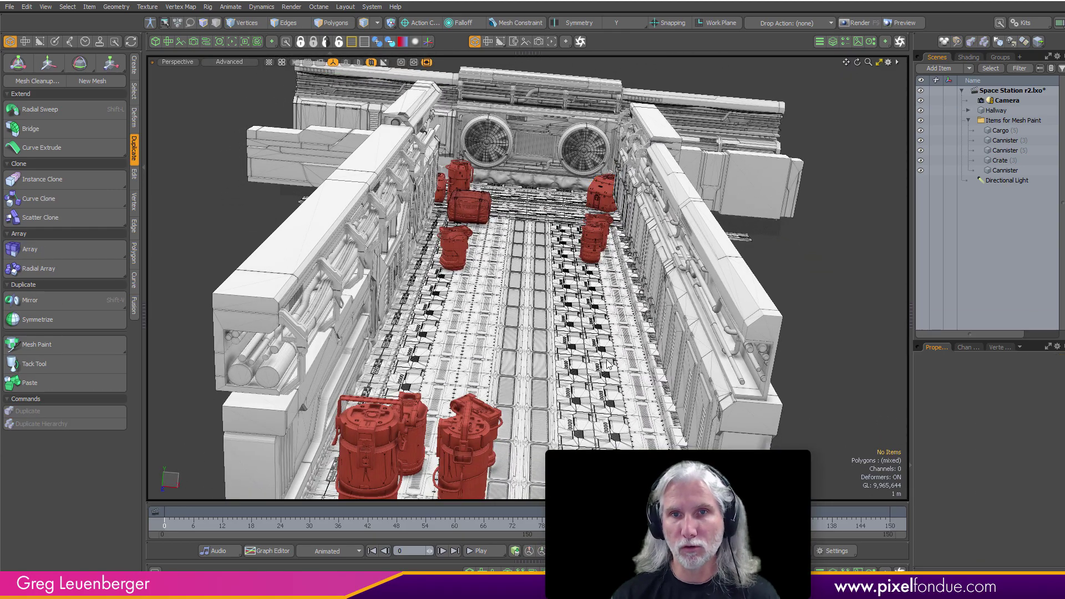
pyautogui.keyDown('alt'); pyautogui.moveTo(606, 361); pyautogui.dragTo(553, 365); pyautogui.keyUp('alt')
pyautogui.scroll(5, 576, 329)
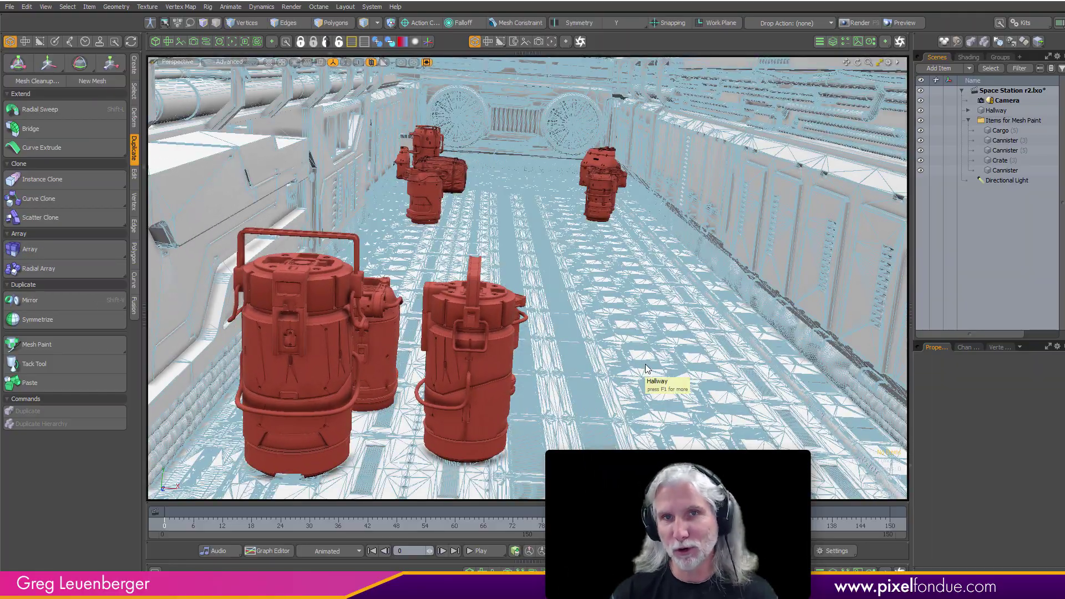
pyautogui.keyDown('ctrl'); pyautogui.click(644, 364); pyautogui.keyUp('ctrl')
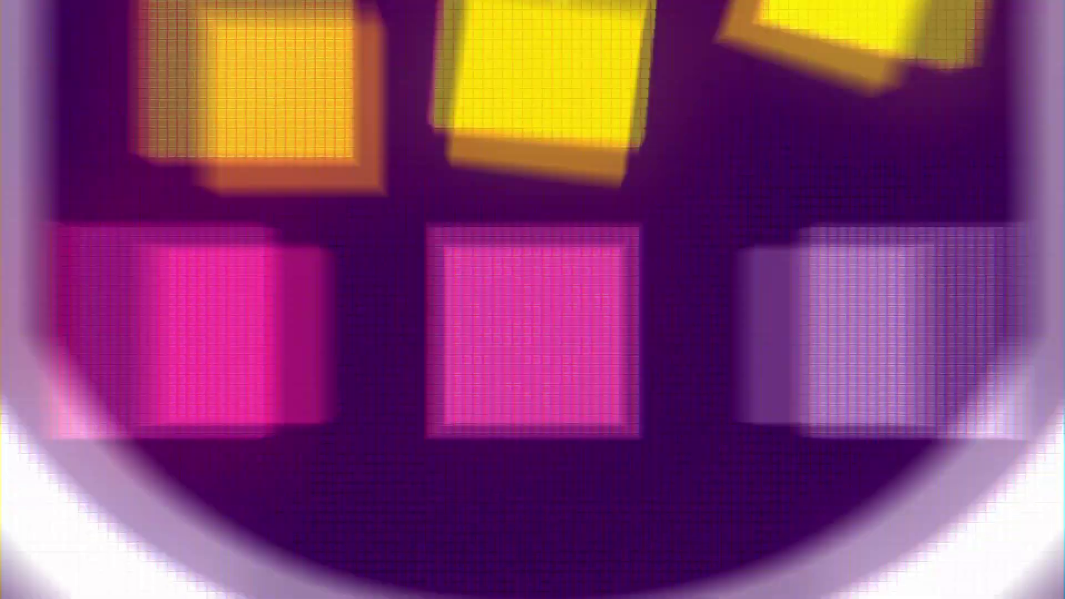